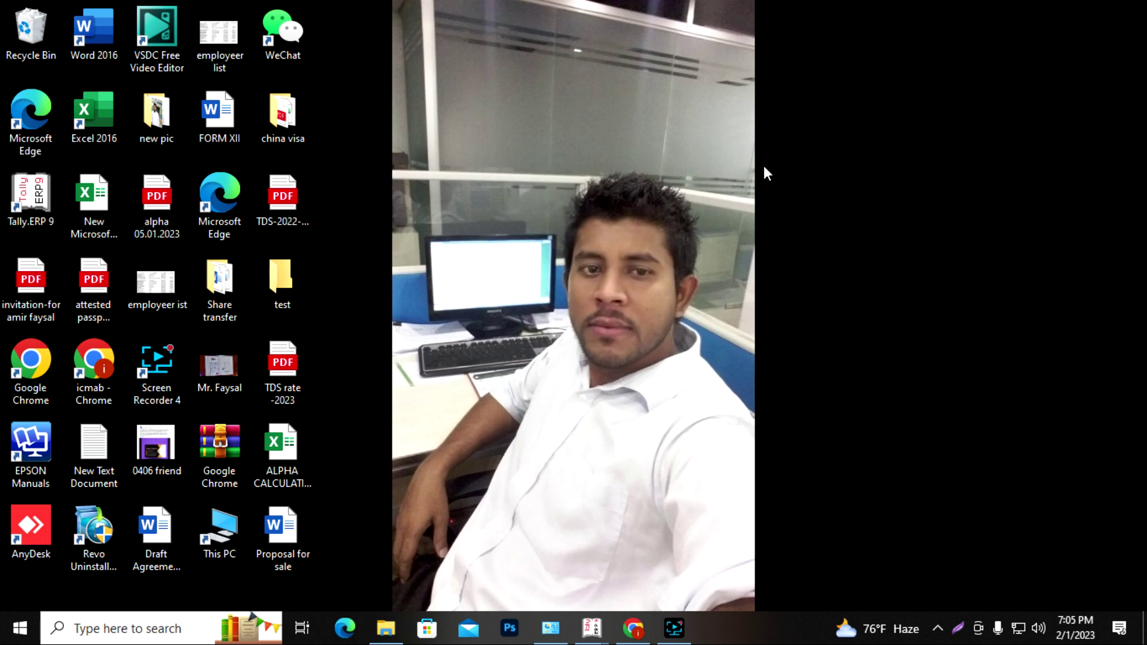
pyautogui.rightClick(643, 97)
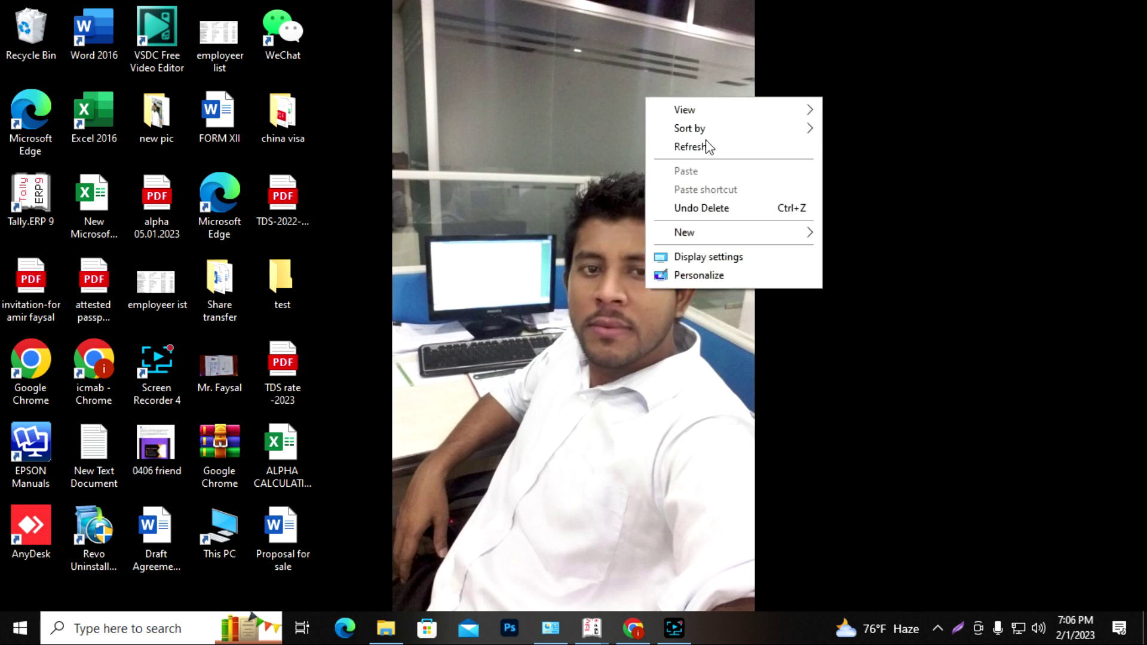
pyautogui.click(707, 147)
pyautogui.rightClick(706, 141)
pyautogui.click(798, 190)
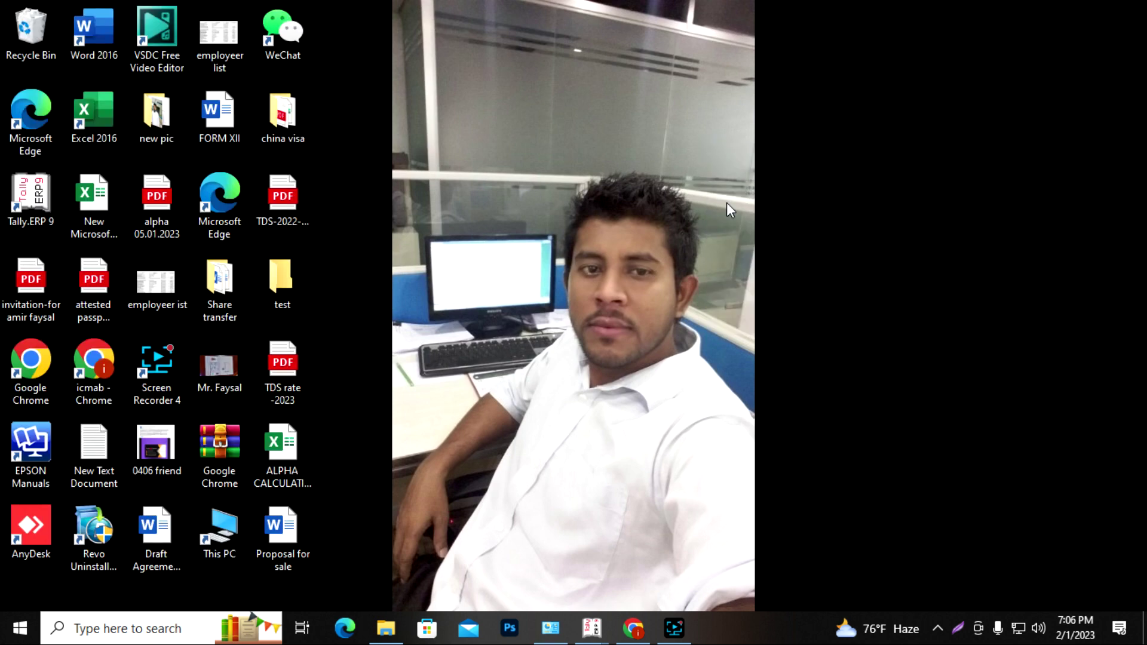
# Switch to Chrome, open the US QuickBooks site and sign in to QuickBooks Online.
pyautogui.click(633, 627)
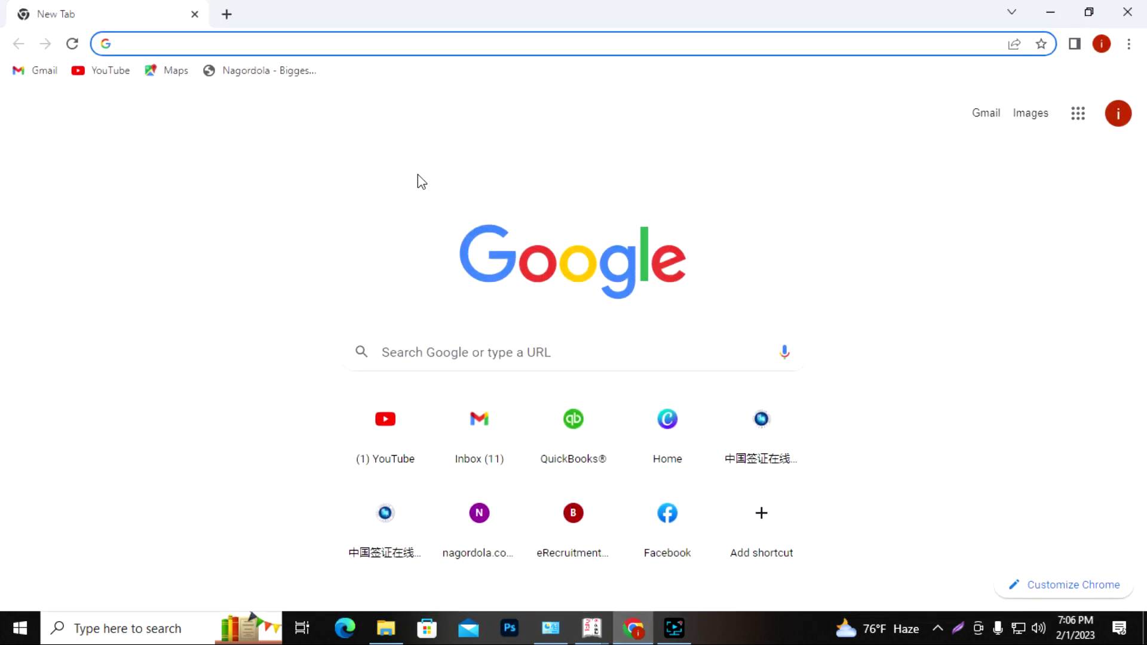
pyautogui.click(588, 440)
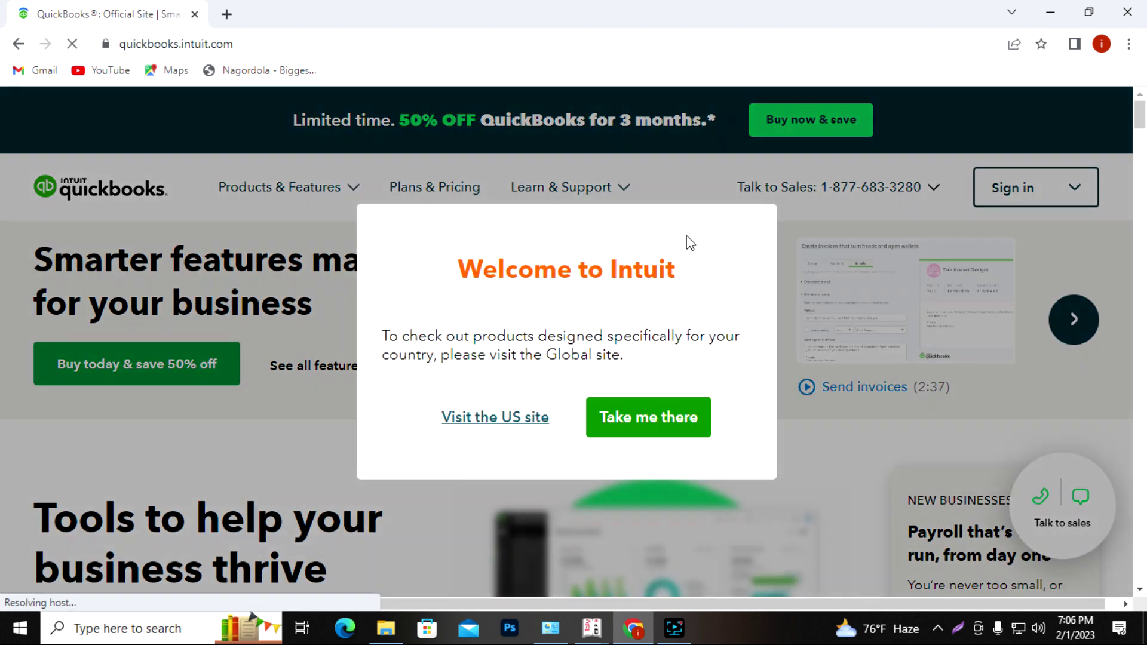
pyautogui.click(520, 420)
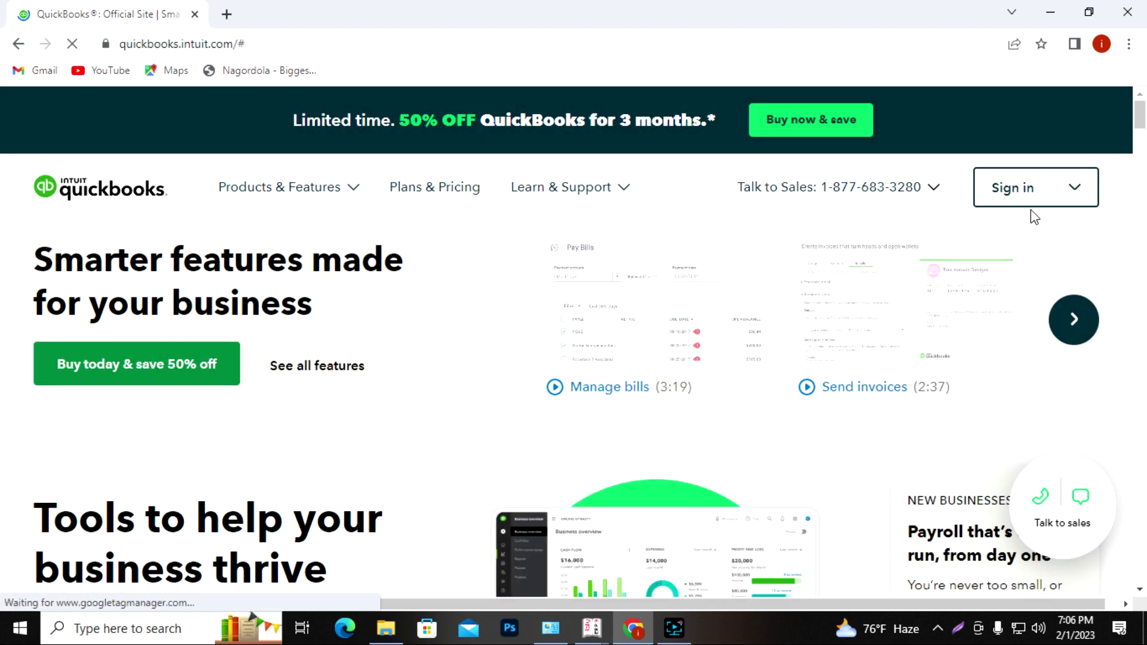
pyautogui.click(1069, 196)
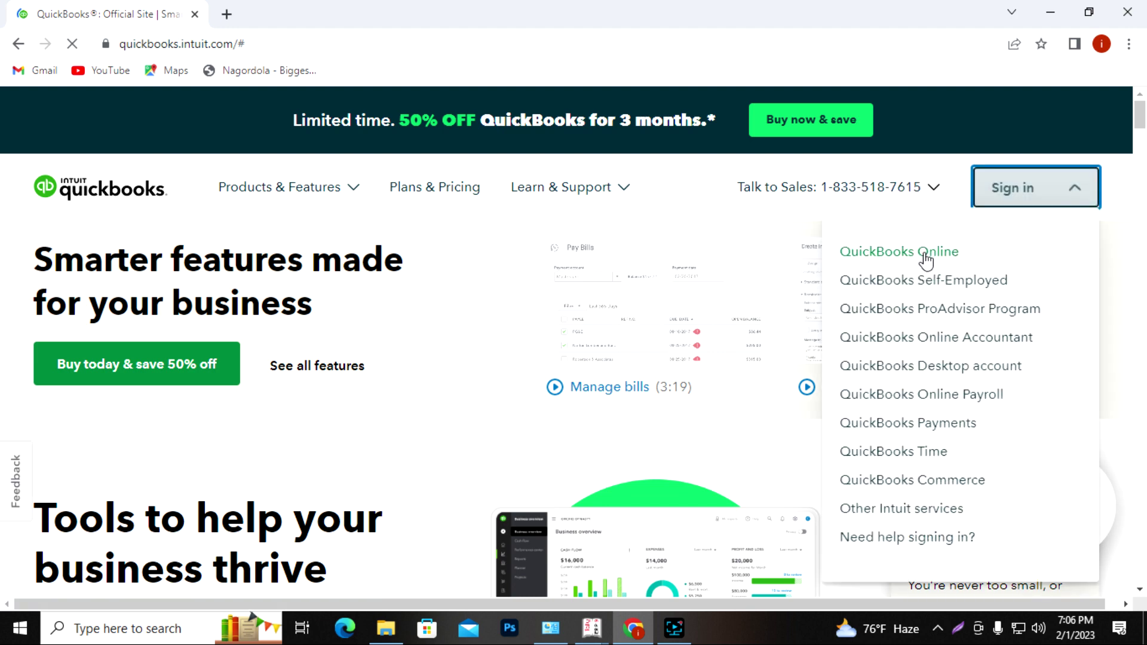
pyautogui.click(292, 335)
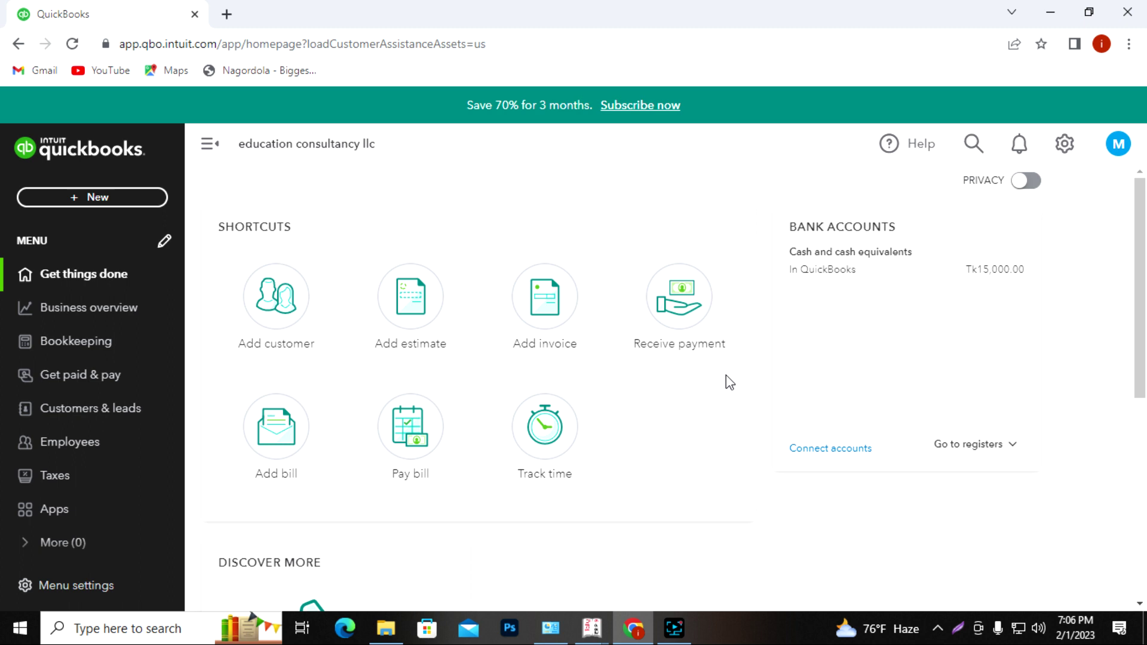
pyautogui.click(56, 198)
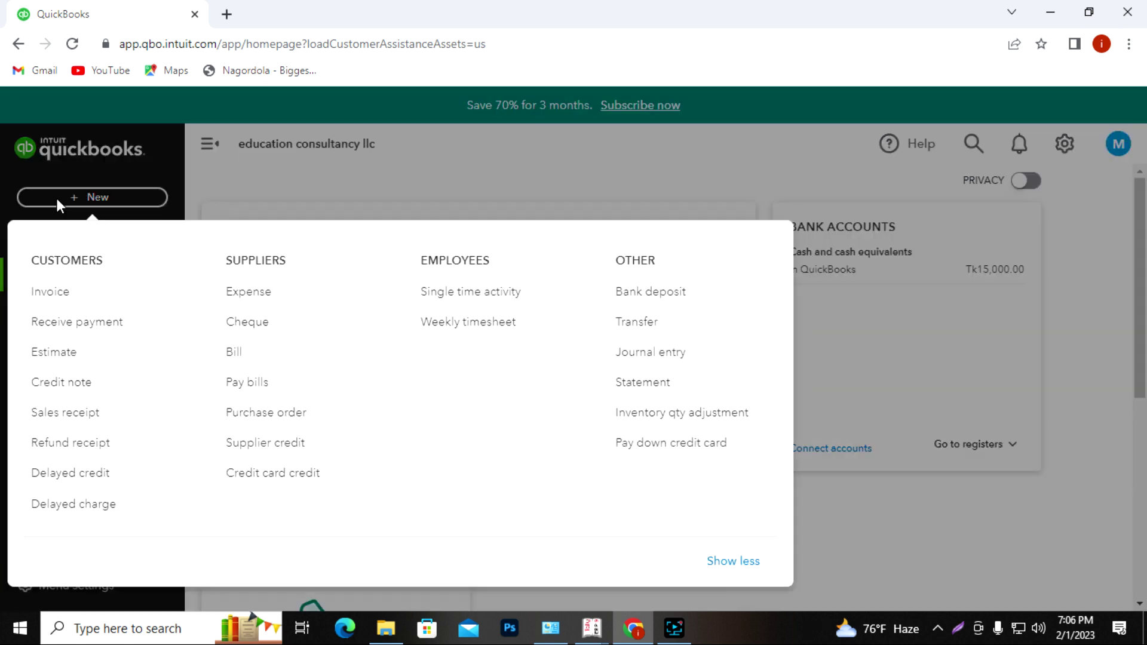
pyautogui.click(650, 357)
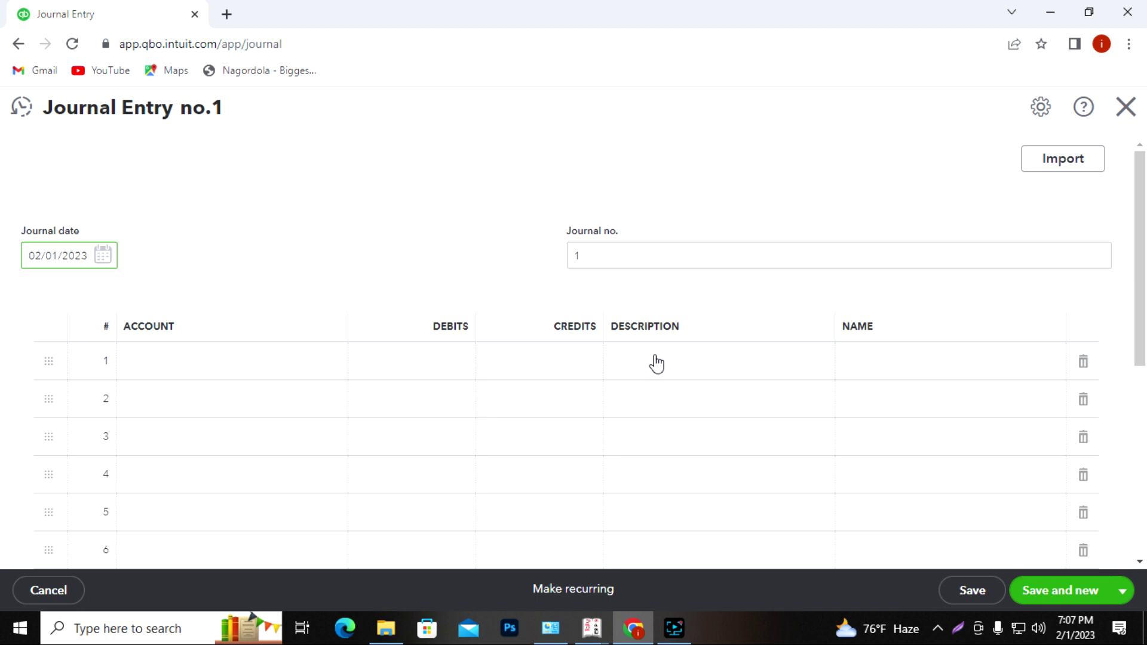
pyautogui.click(1125, 107)
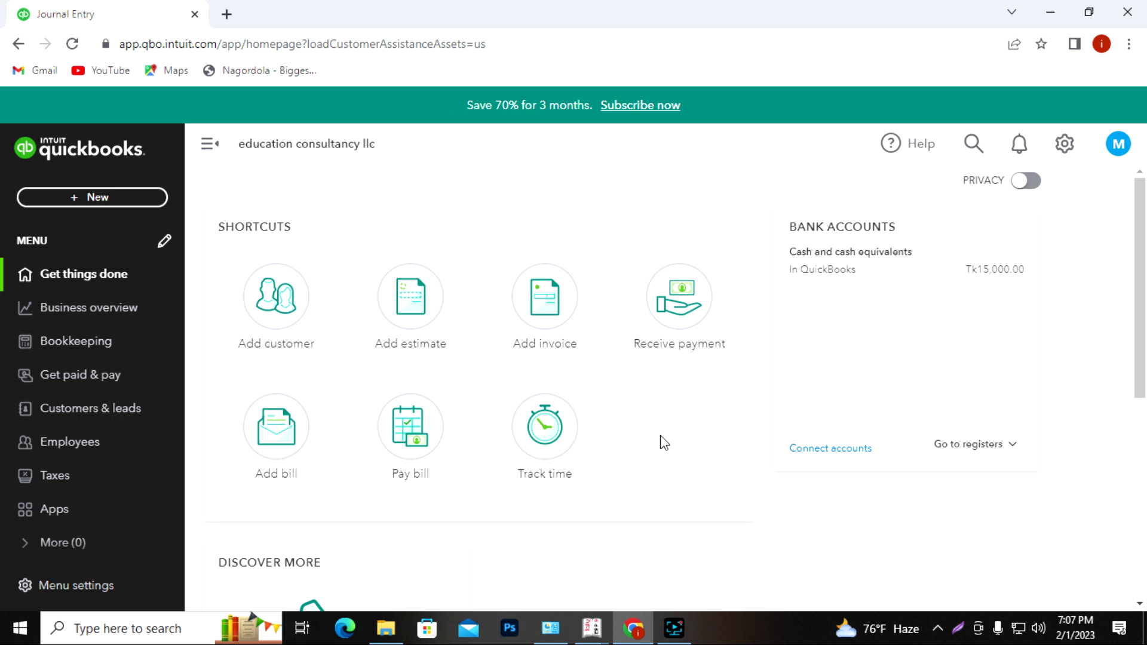
pyautogui.scroll(-4, 674, 460)
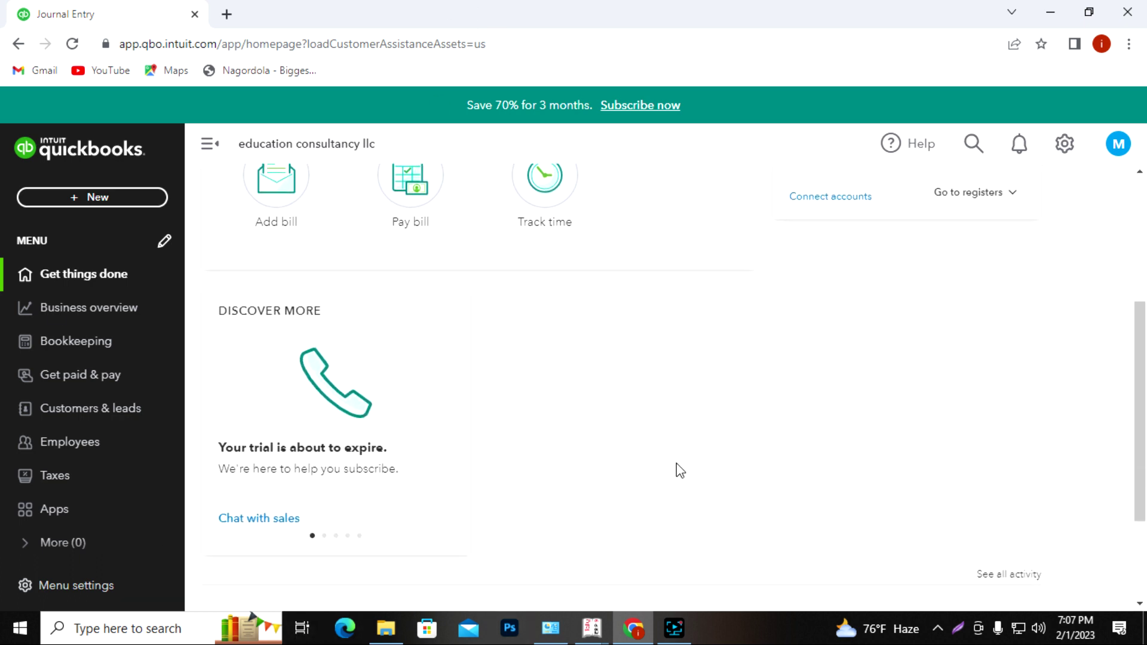
pyautogui.scroll(4, 678, 468)
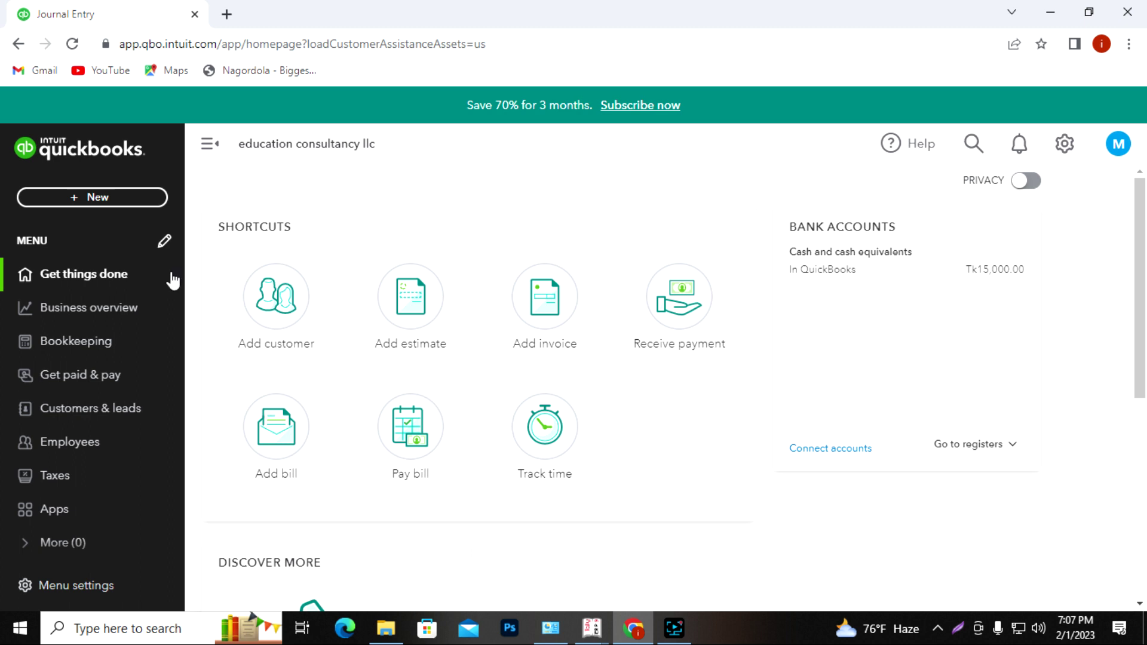
# View the products and services list and the customer list.
pyautogui.click(57, 376)
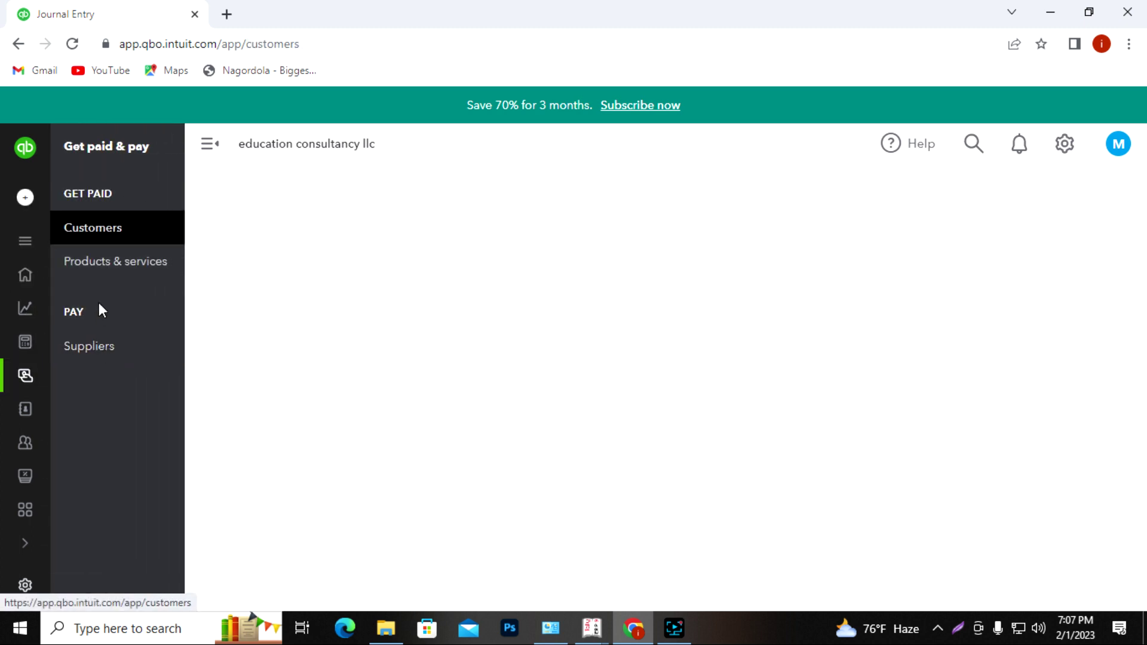
pyautogui.click(102, 265)
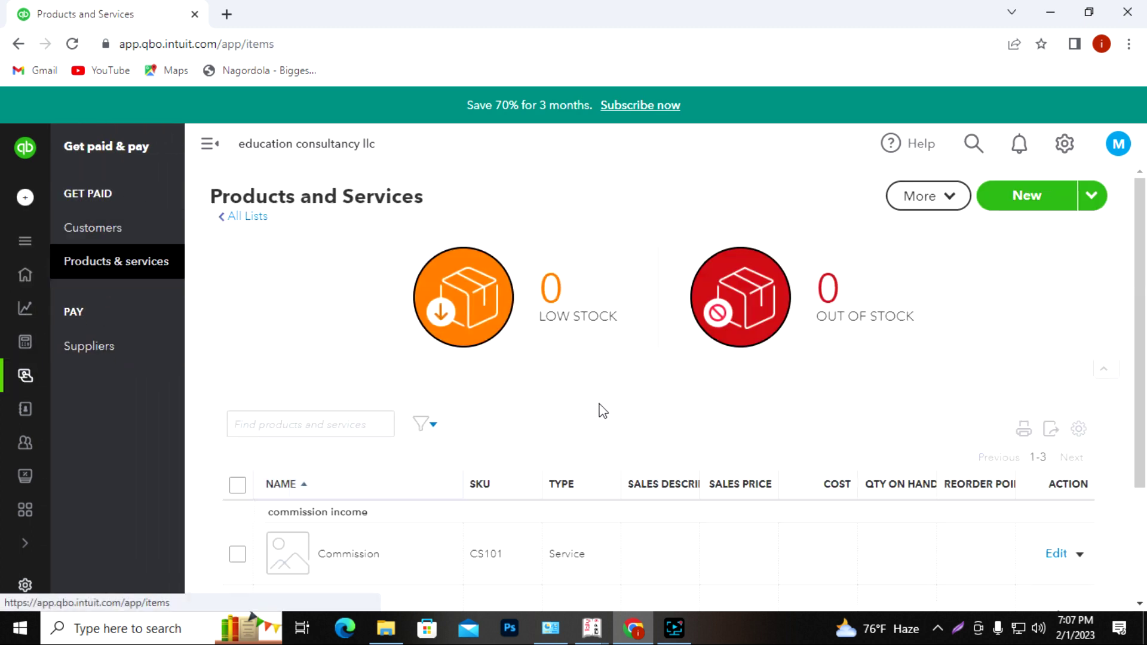
pyautogui.click(94, 230)
pyautogui.scroll(-1, 744, 461)
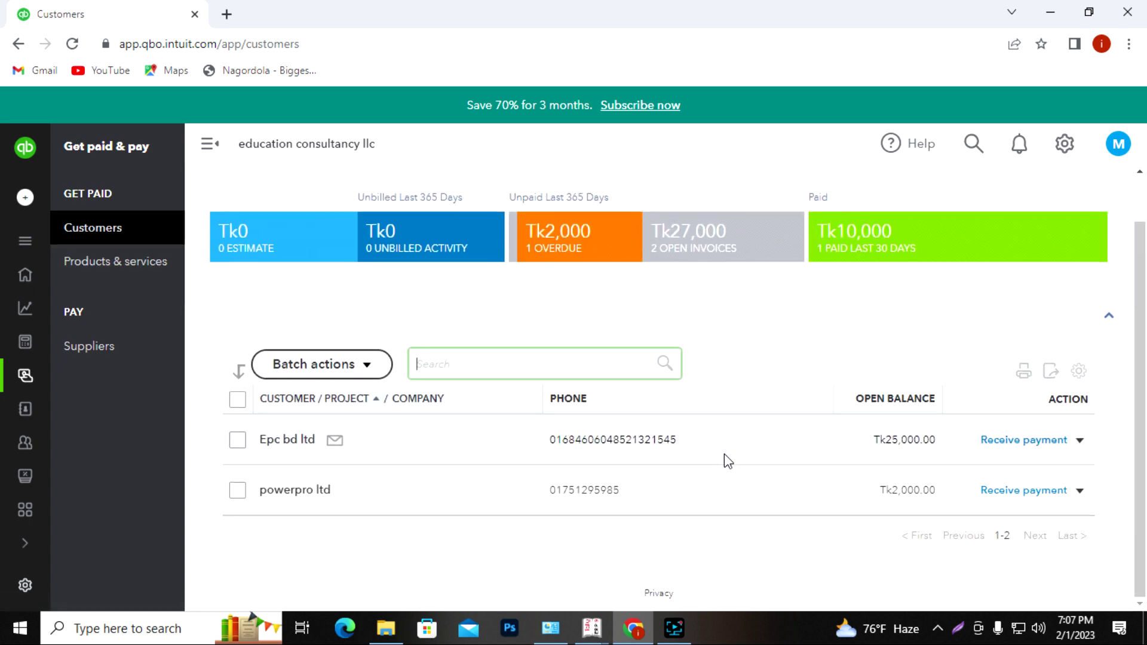
pyautogui.moveTo(5, 294)
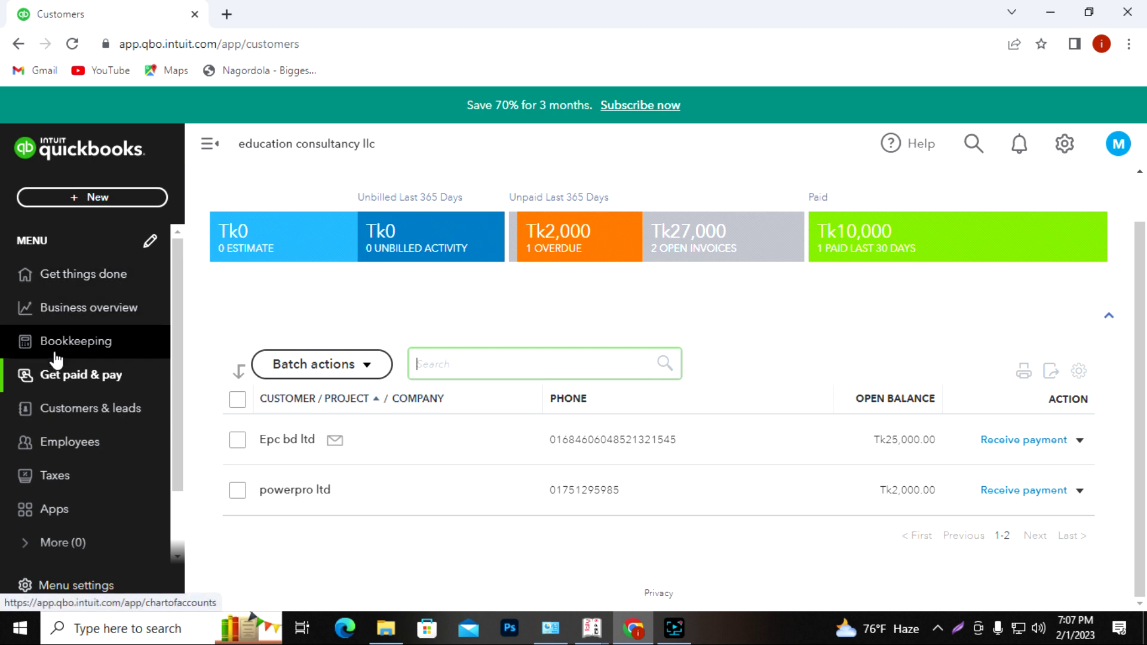
pyautogui.click(51, 409)
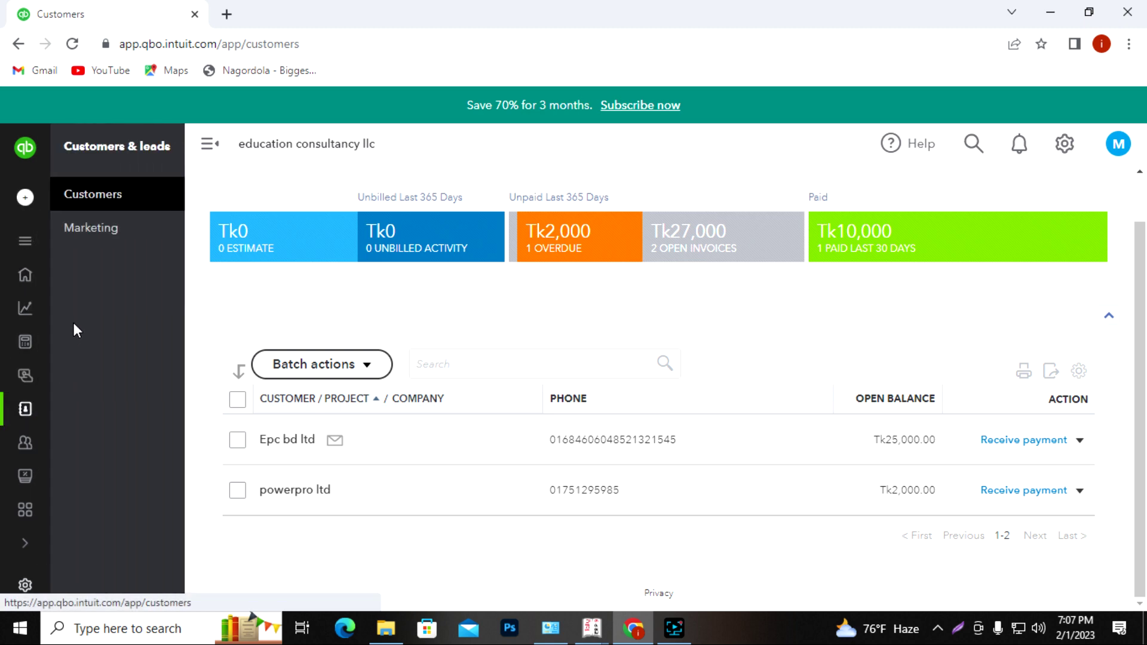
# Filter the customer list by recently paid customers, and after that by overdue invoices.
pyautogui.click(881, 256)
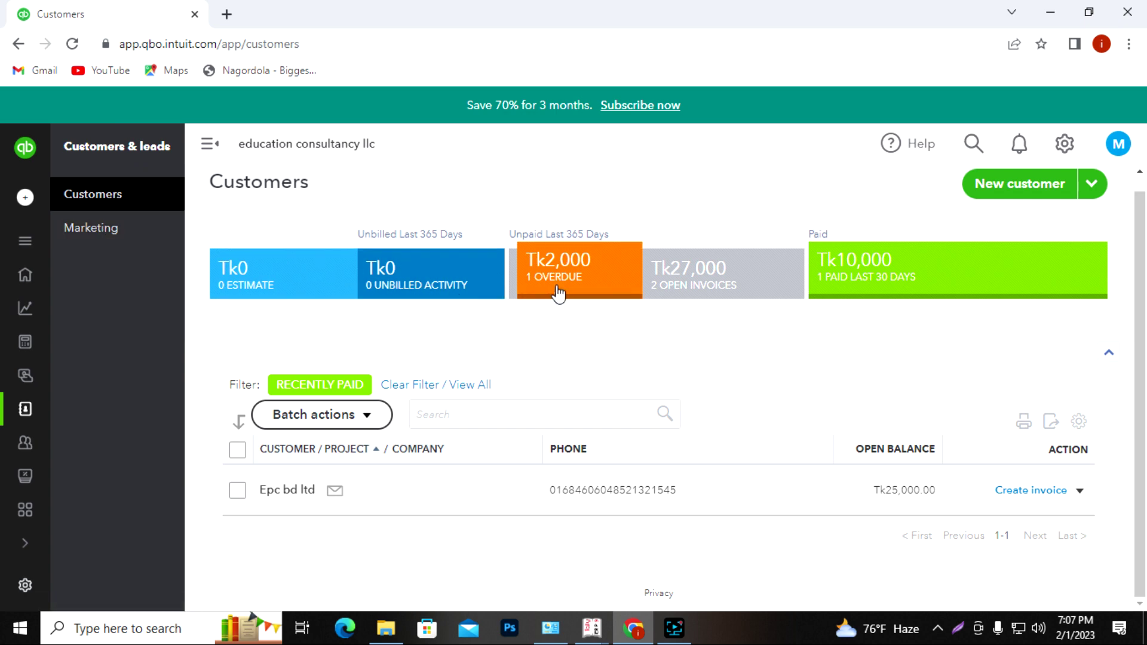
pyautogui.click(602, 288)
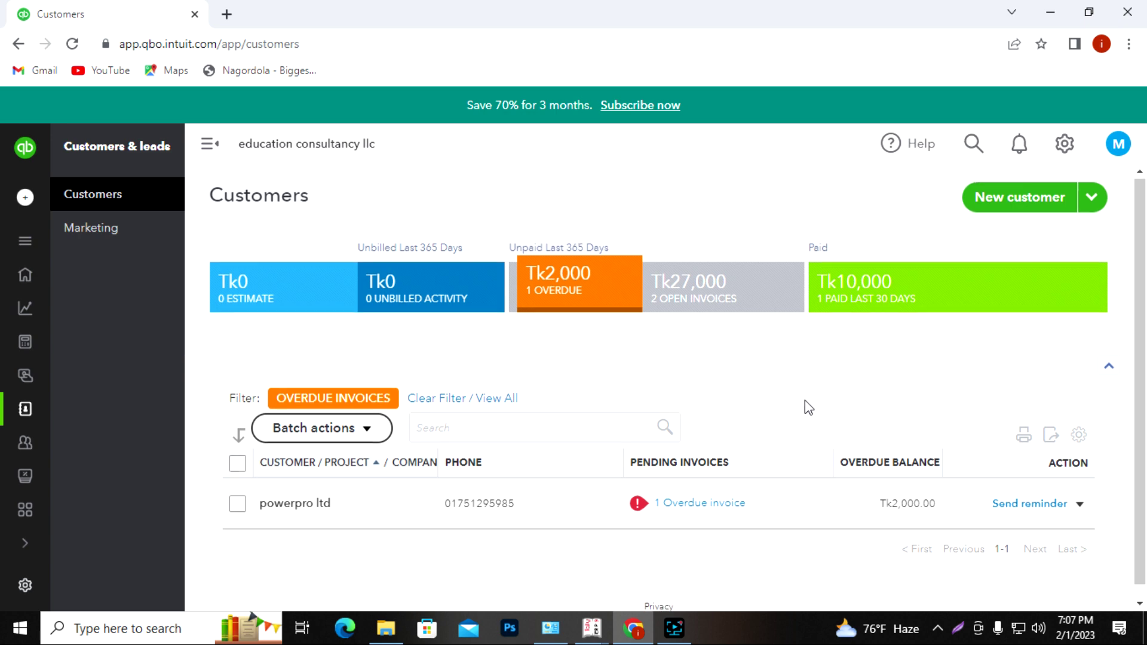
pyautogui.scroll(-1, 805, 400)
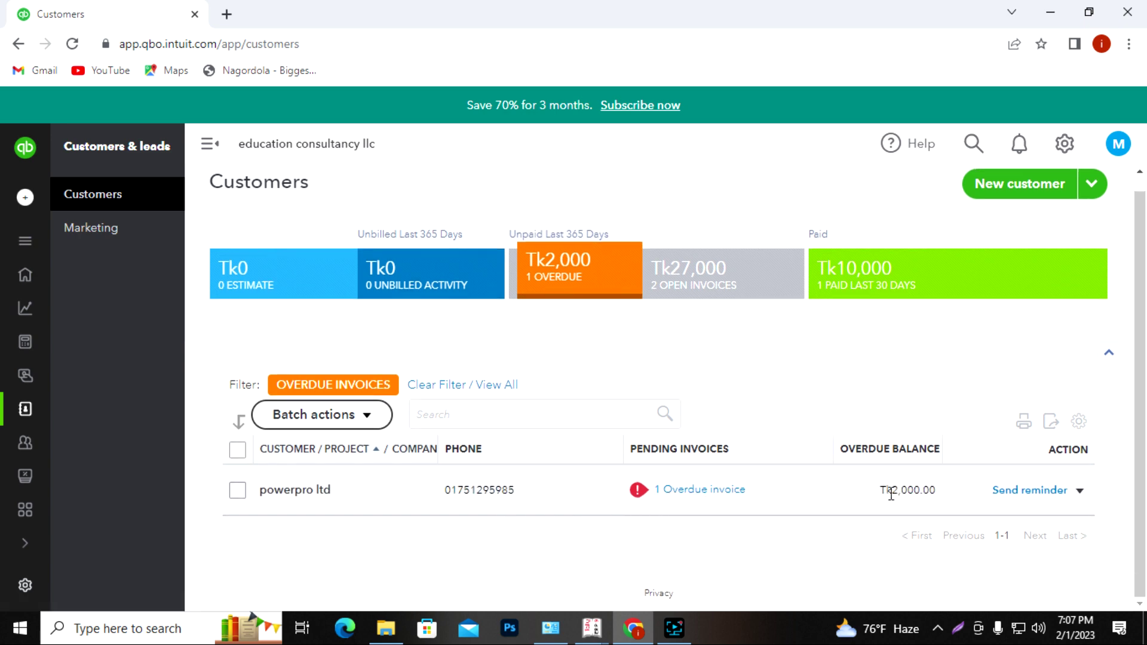
# Open the overdue invoice of powerpro ltd to review its details, and return to the customer's transaction list.
pyautogui.click(706, 494)
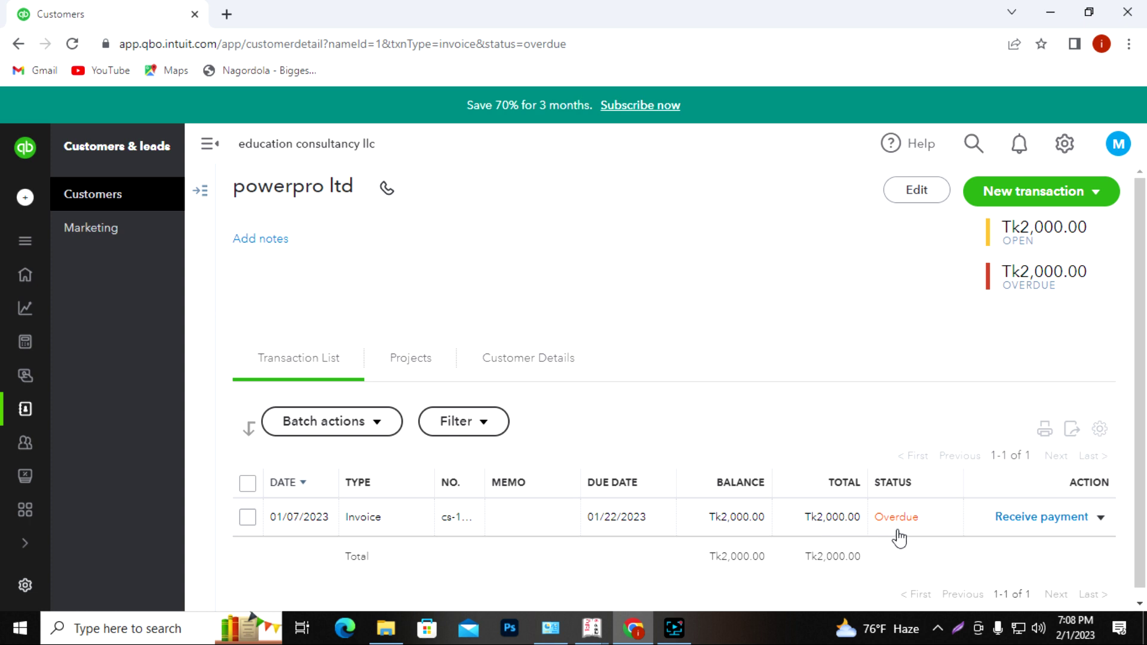
pyautogui.click(651, 520)
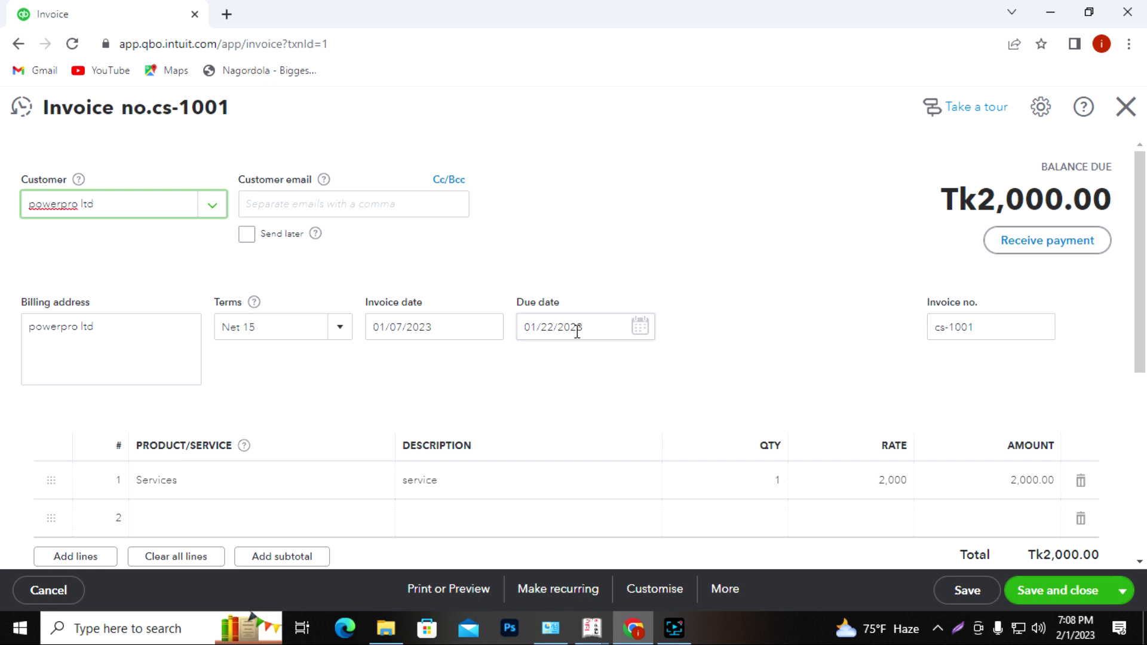
pyautogui.scroll(-4, 586, 384)
pyautogui.scroll(4, 586, 384)
pyautogui.click(19, 46)
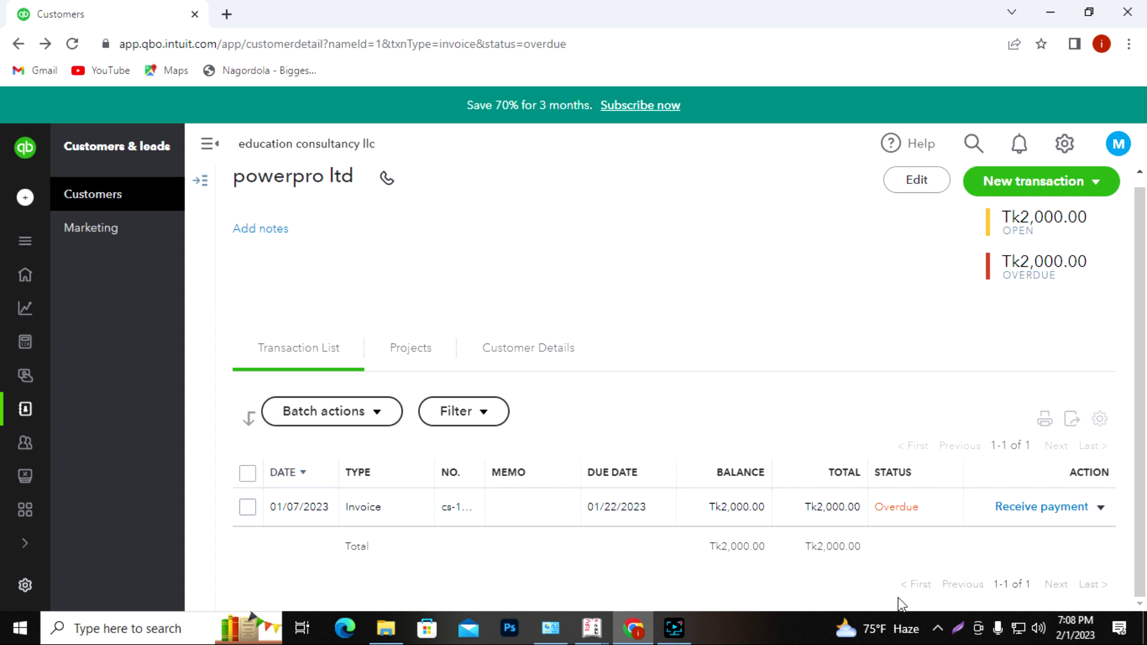
# Tick Invoice, Receive payment and Estimate and box Credit note on a screen capture of the new customer transactions, and discard the capture.
pyautogui.moveTo(8, 248)
pyautogui.click(90, 200)
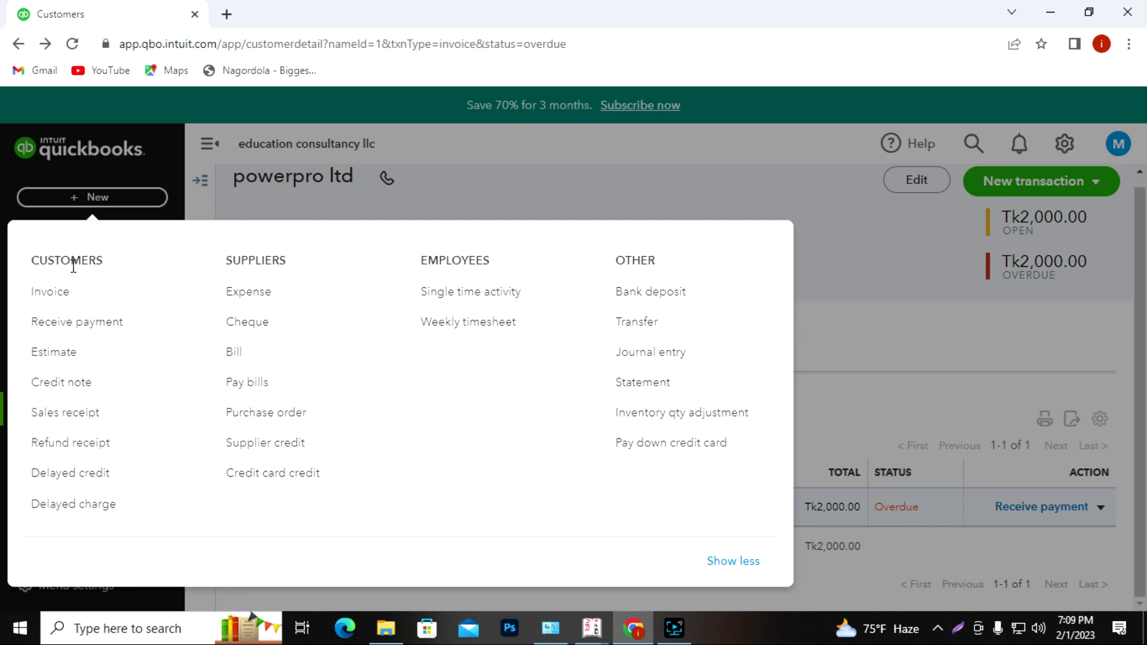
pyautogui.press('Print')
pyautogui.moveTo(9, 266); pyautogui.dragTo(184, 492)
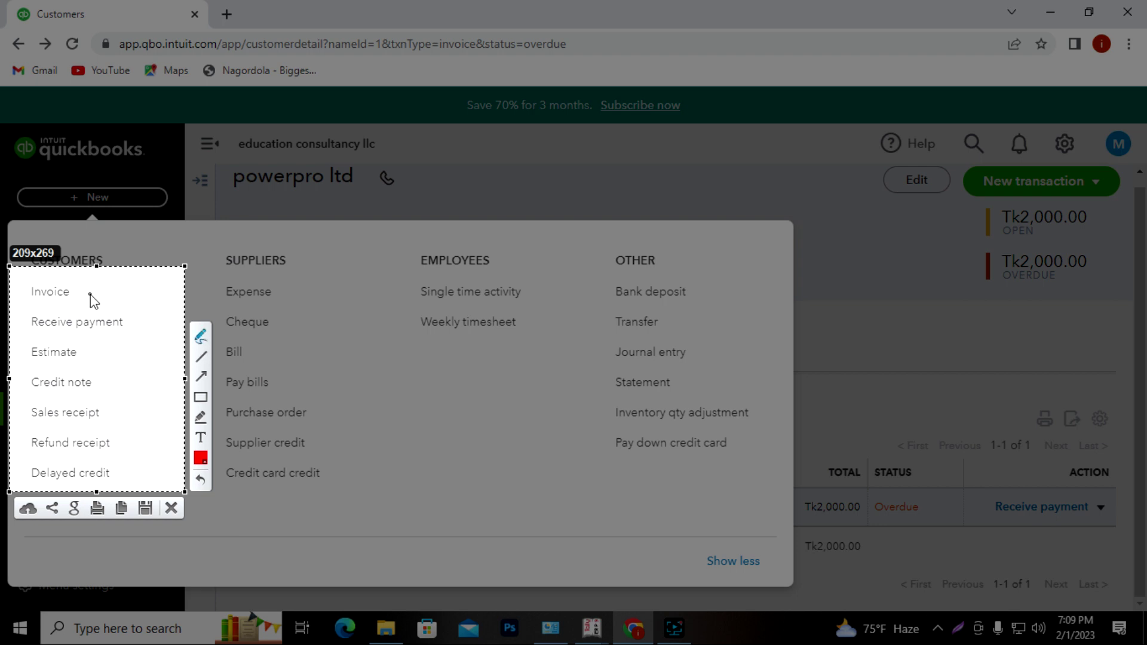
pyautogui.moveTo(89, 295); pyautogui.dragTo(141, 275)
pyautogui.moveTo(138, 324); pyautogui.dragTo(173, 312)
pyautogui.moveTo(94, 357); pyautogui.dragTo(180, 330)
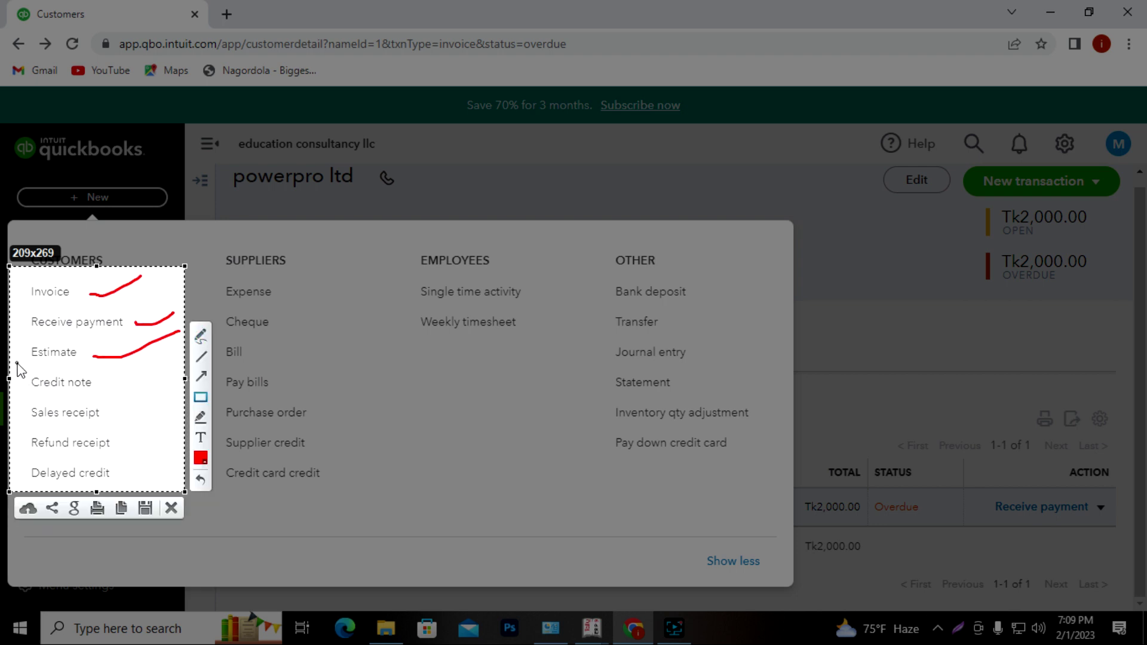
pyautogui.moveTo(17, 364); pyautogui.dragTo(135, 404)
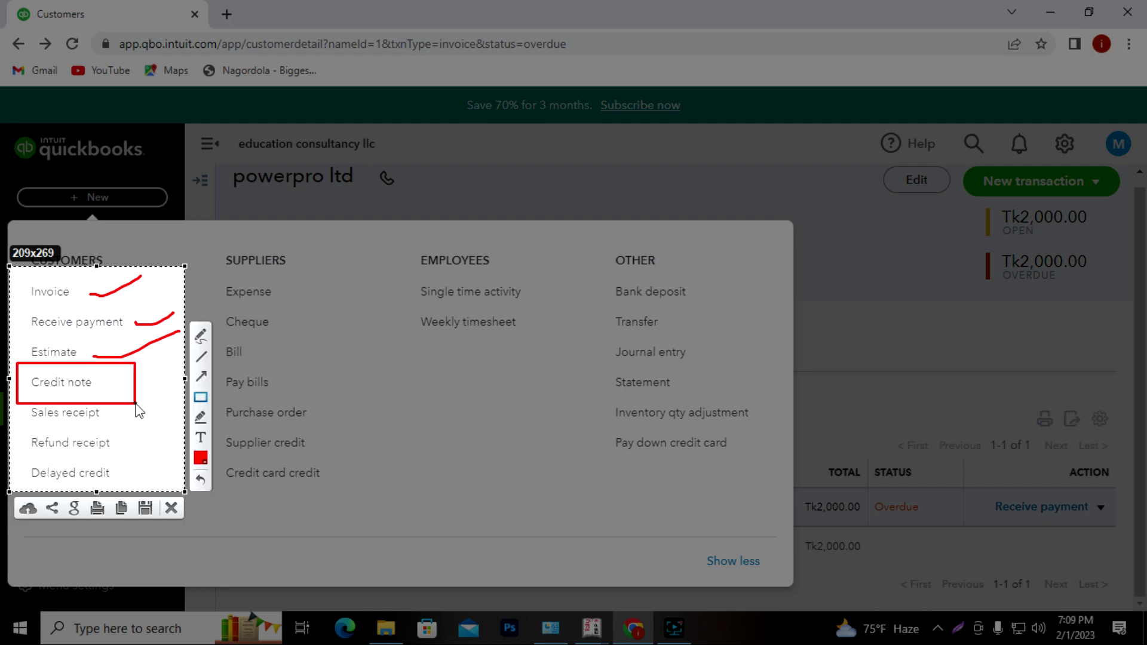
pyautogui.click(171, 508)
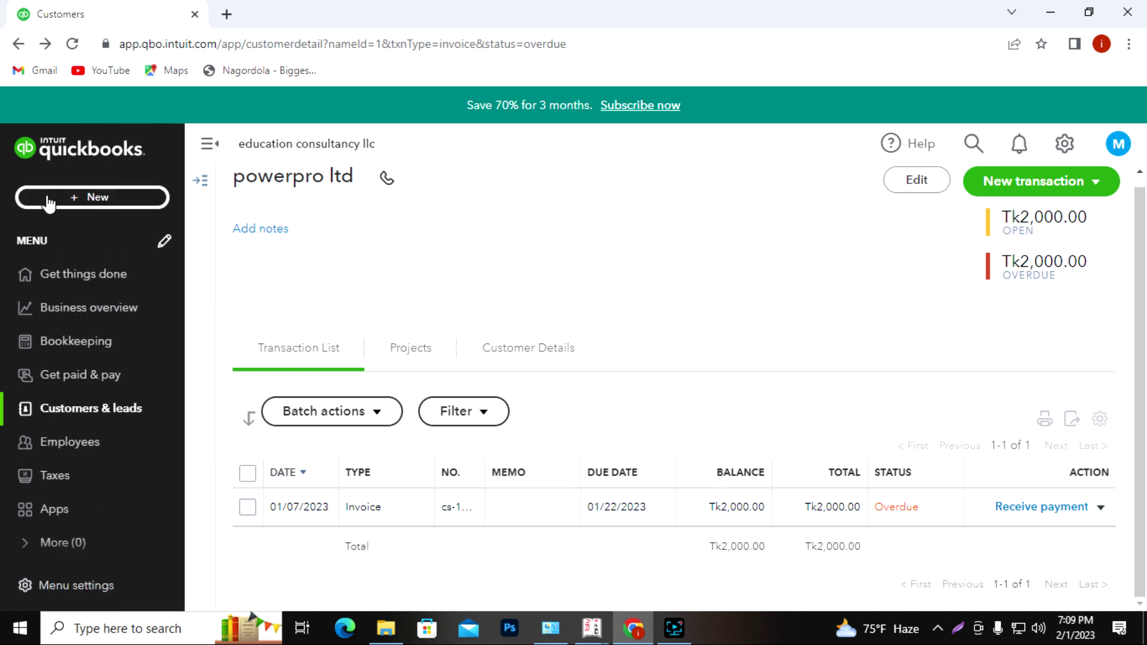
# Create a new credit note for the customer powerpro ltd.
pyautogui.click(46, 197)
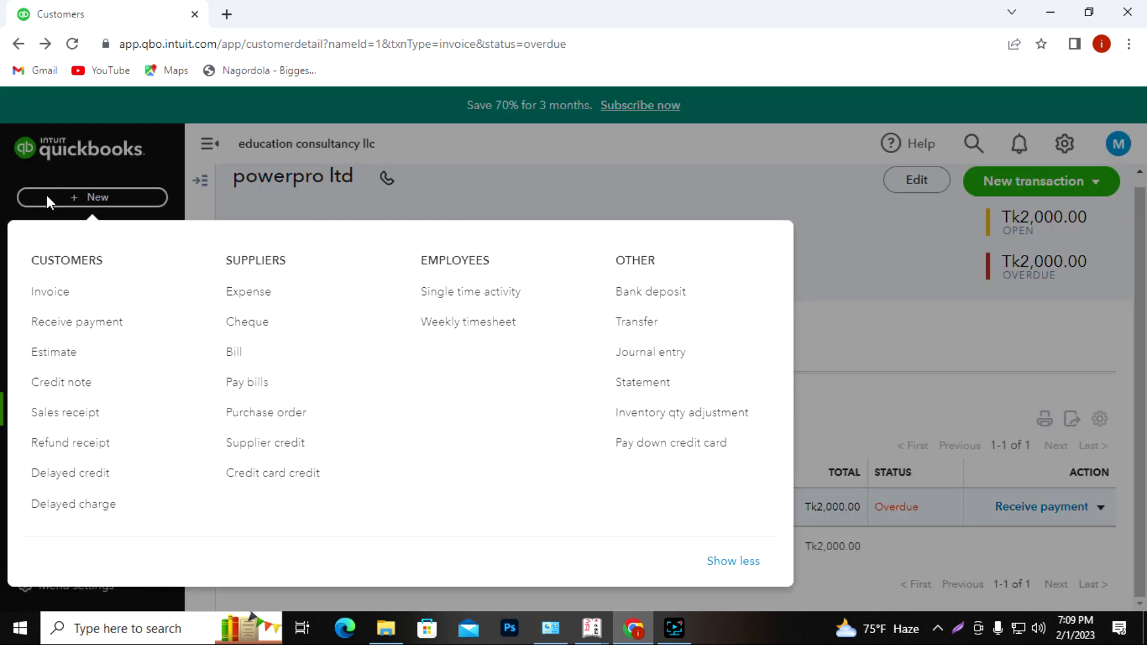
pyautogui.click(59, 384)
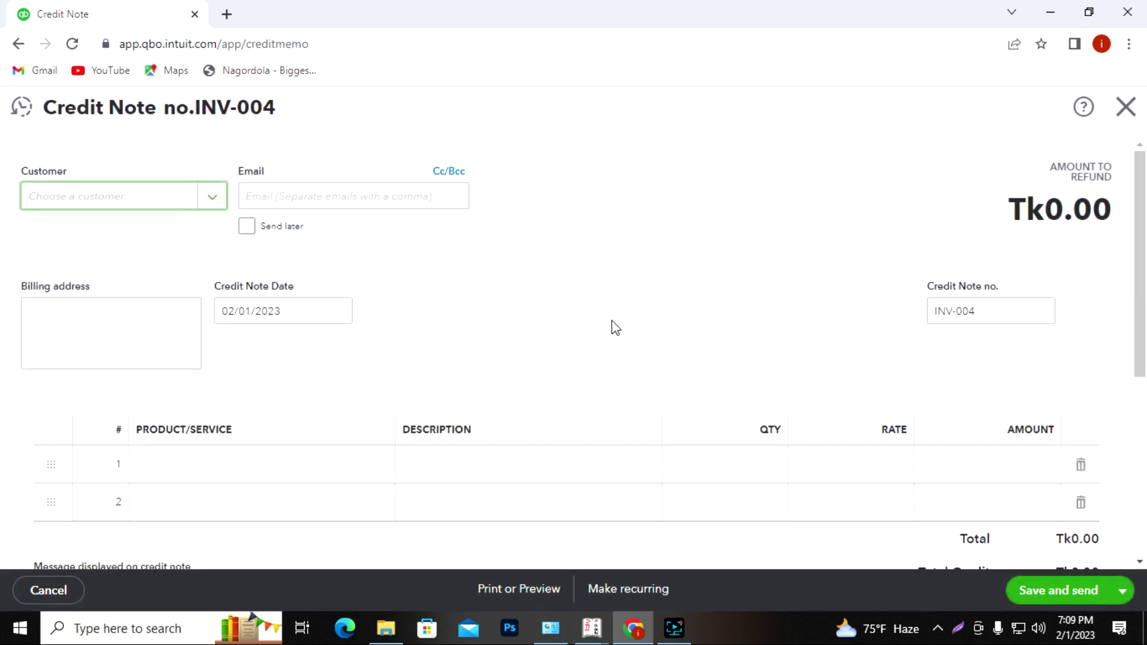
pyautogui.scroll(-5, 615, 328)
pyautogui.scroll(5, 612, 325)
pyautogui.click(216, 197)
pyautogui.click(69, 302)
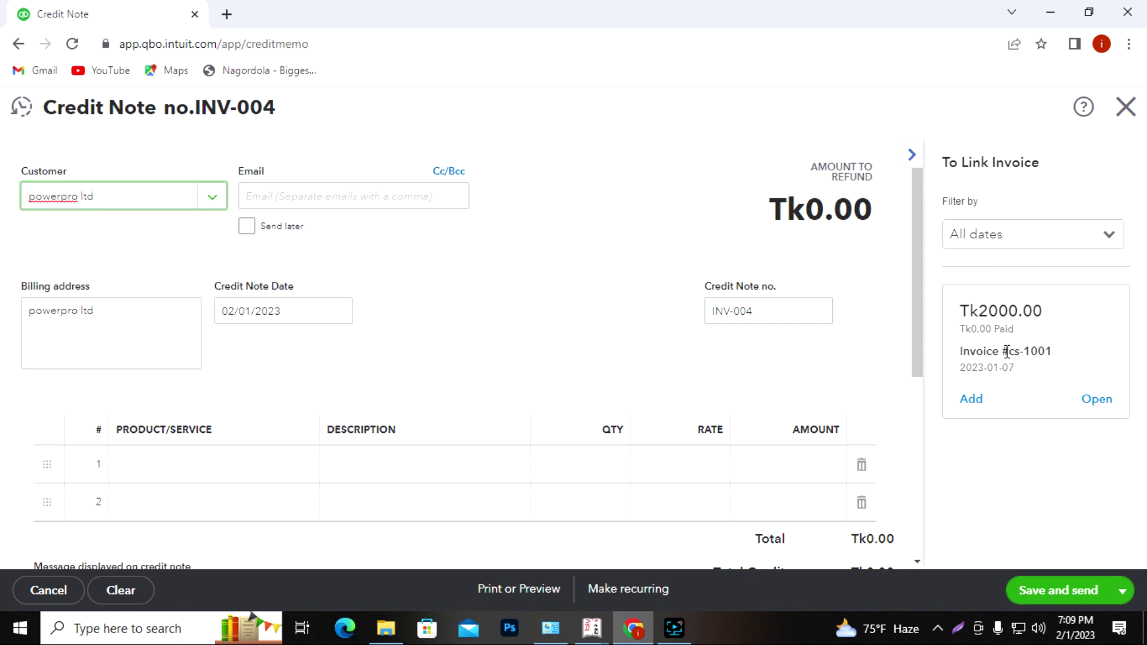
# Collapse the invoice-linking pane and look over the credit note form.
pyautogui.click(912, 155)
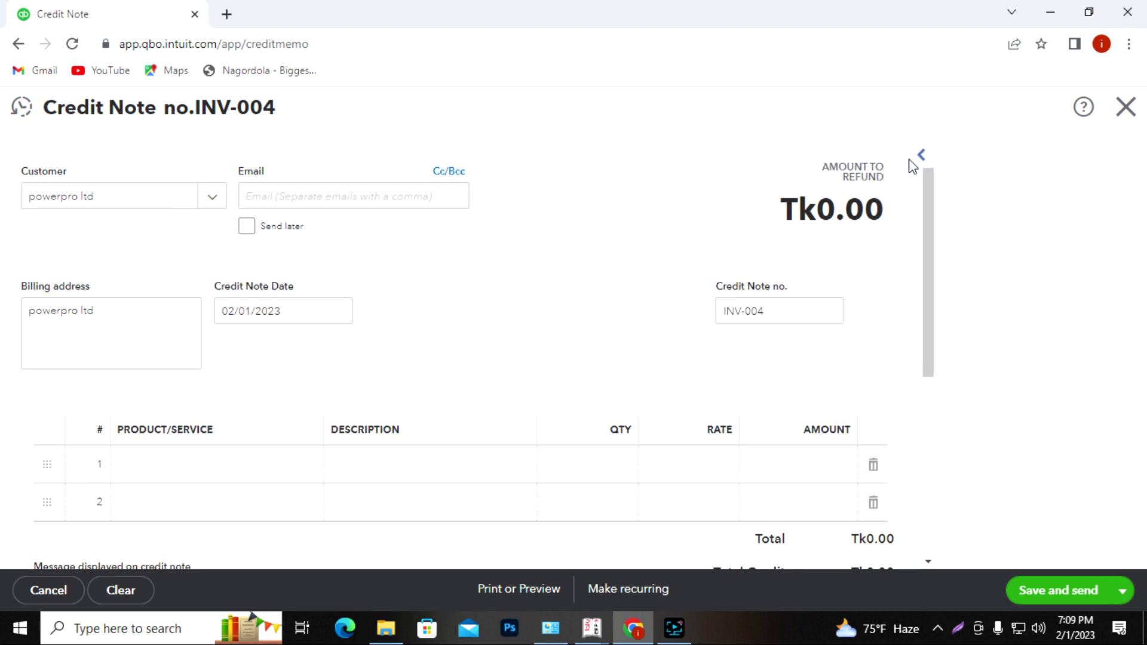
pyautogui.scroll(-2, 525, 410)
pyautogui.scroll(2, 522, 412)
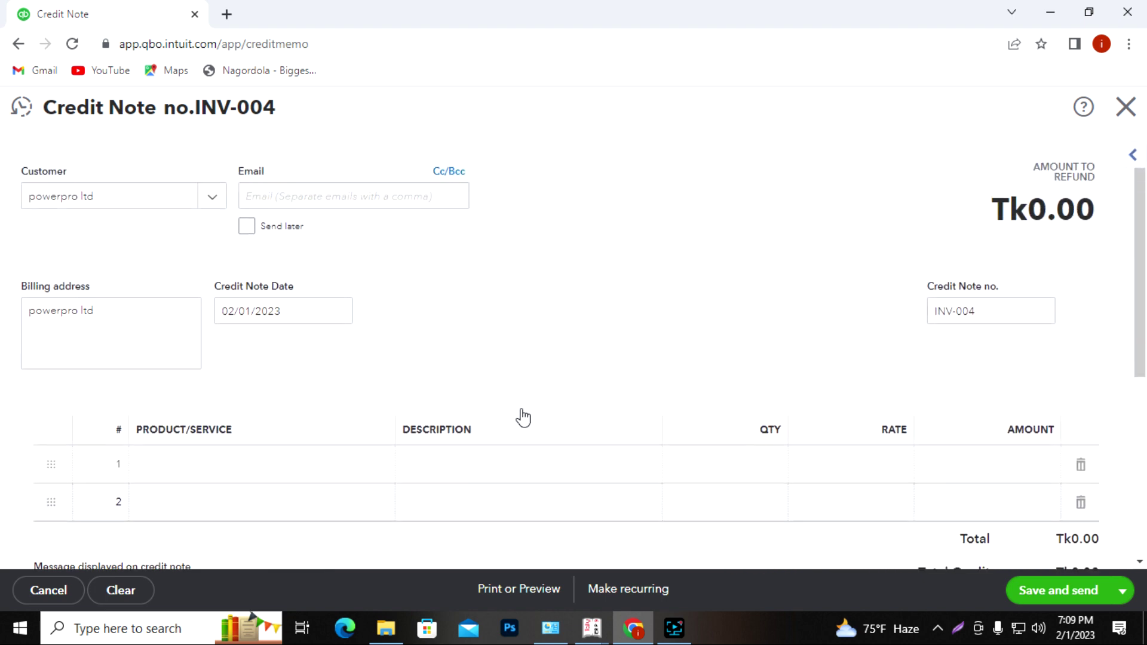
pyautogui.scroll(-4, 522, 413)
pyautogui.scroll(4, 414, 394)
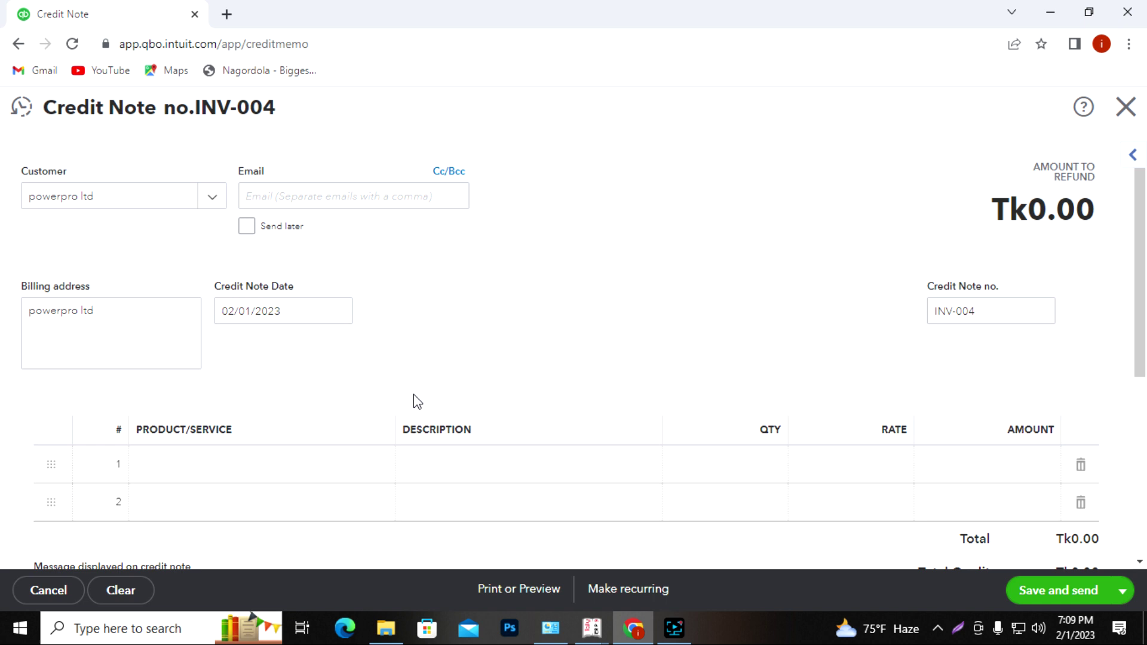
# Start adding a new product/service of the type Service from the first line of the credit note.
pyautogui.click(237, 464)
pyautogui.scroll(-4, 438, 425)
pyautogui.scroll(4, 439, 426)
pyautogui.scroll(-2, 438, 425)
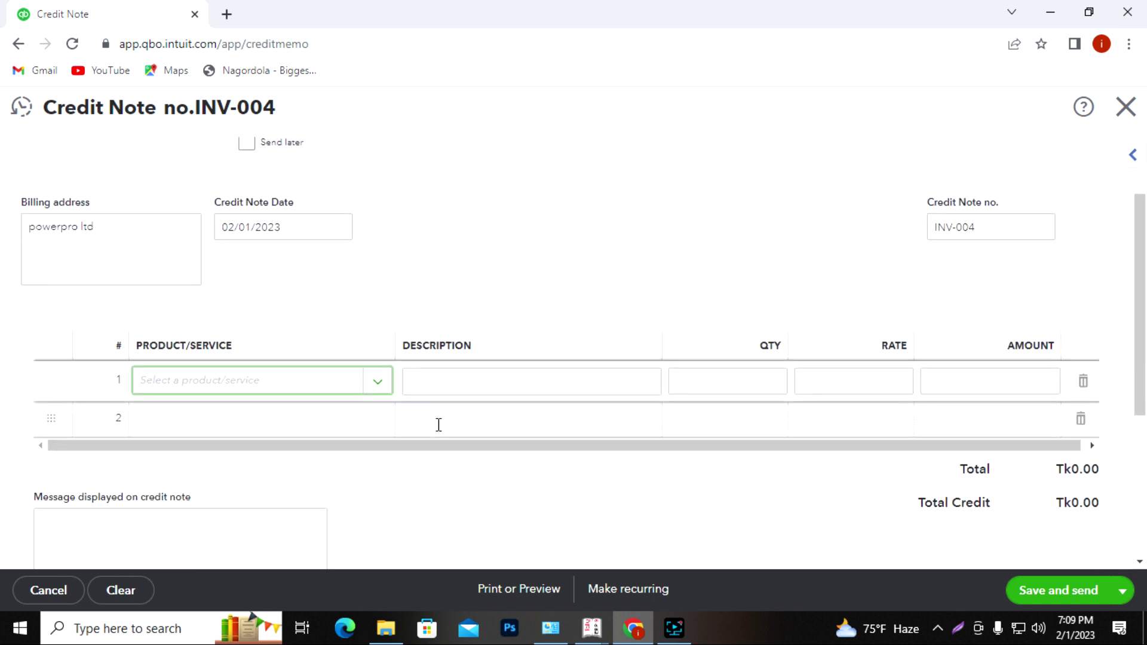
pyautogui.scroll(2, 458, 413)
pyautogui.scroll(-4, 459, 414)
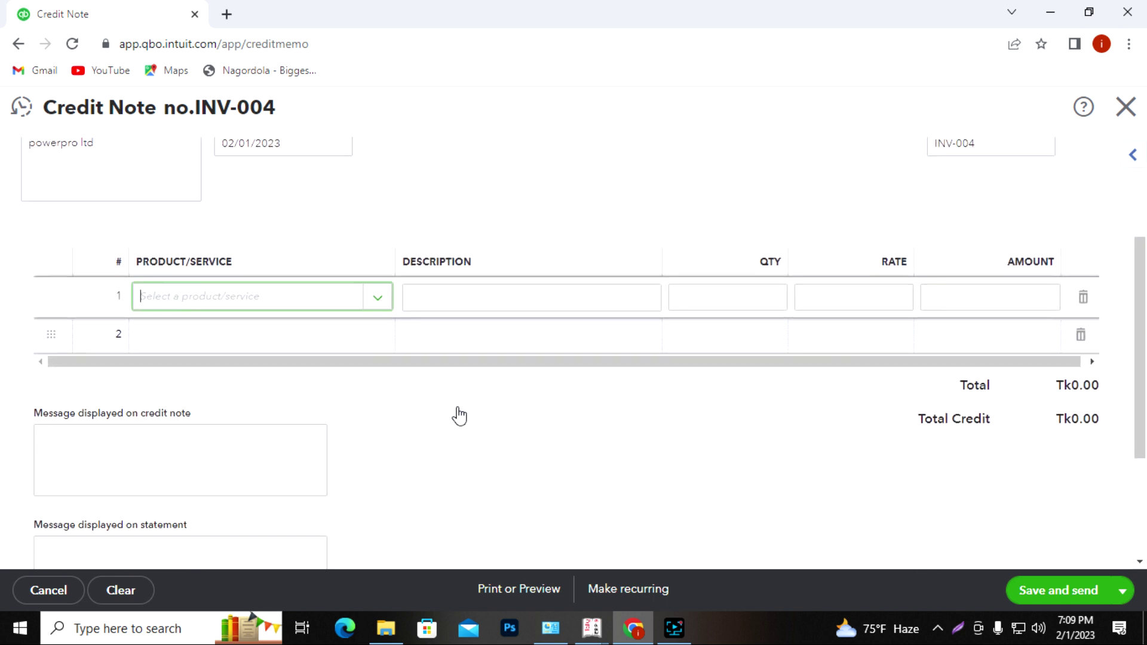
pyautogui.click(378, 299)
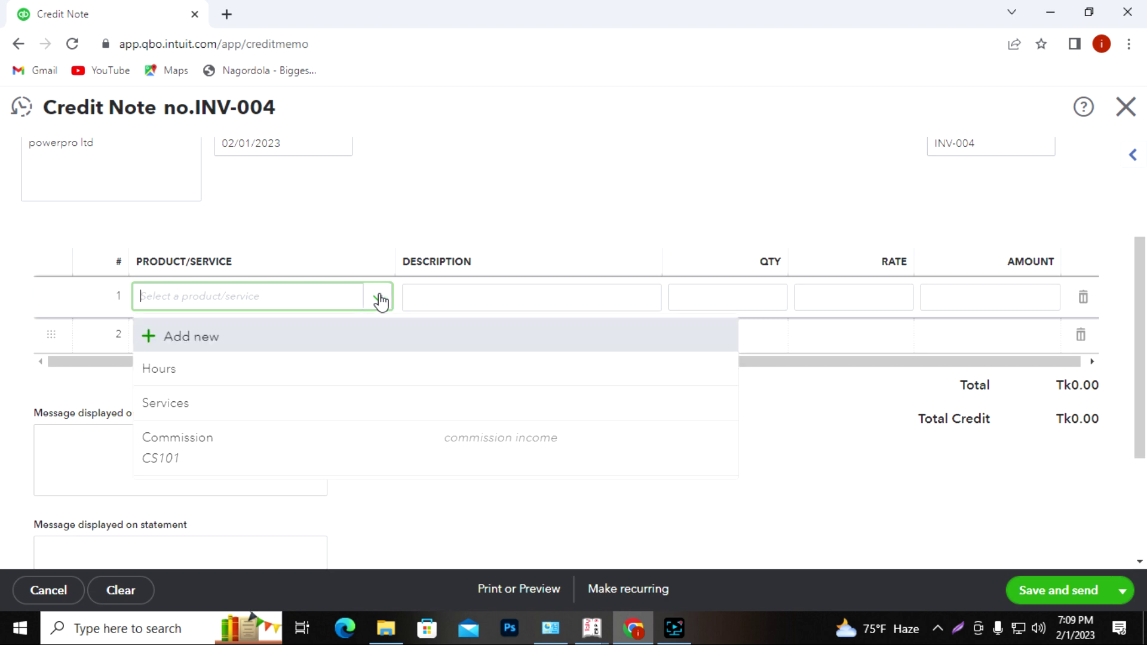
pyautogui.click(227, 336)
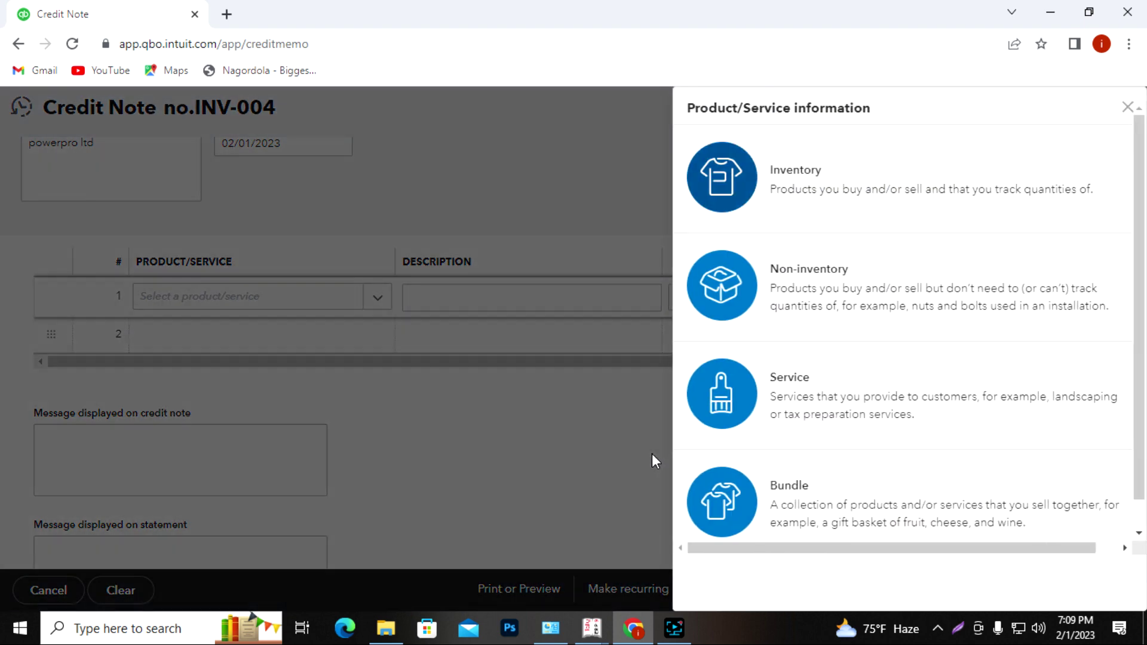
pyautogui.click(890, 402)
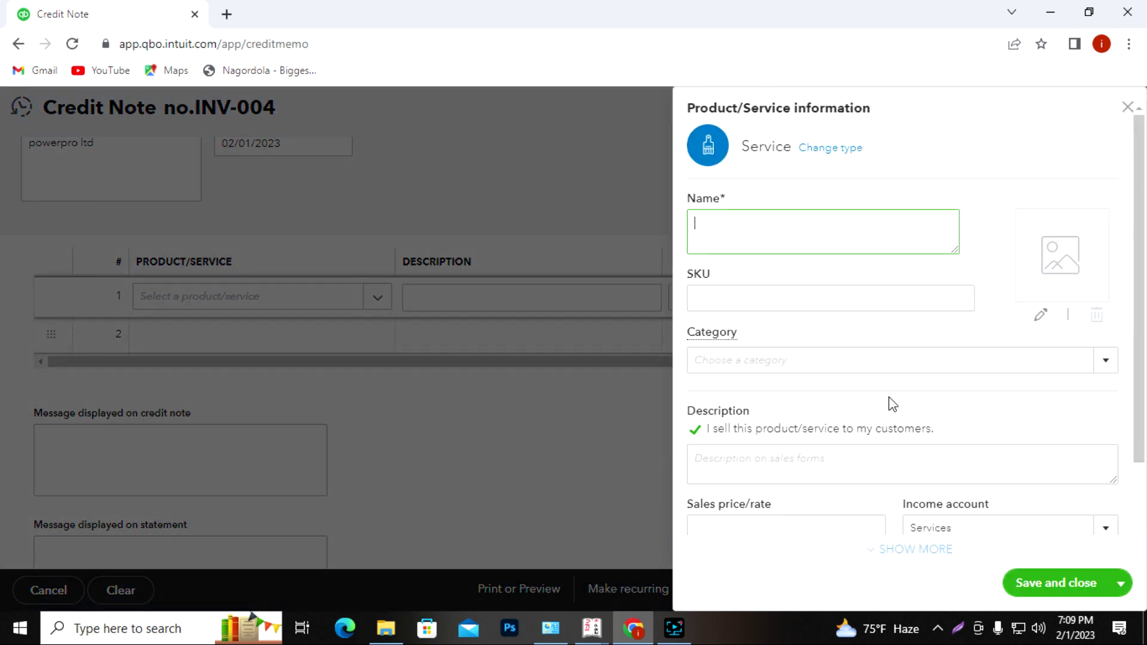
# Name the new service Bad debts, give it the SKU BDB, and copy the name into its sales description.
pyautogui.write('Bad debt')
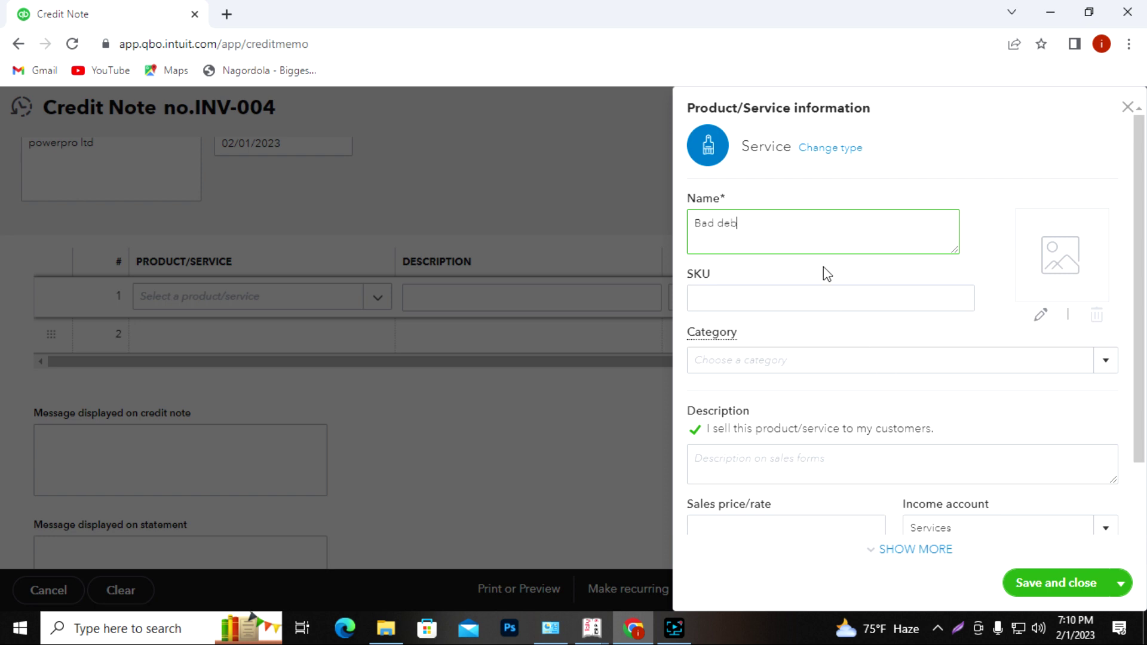
pyautogui.write('s')
pyautogui.click(823, 303)
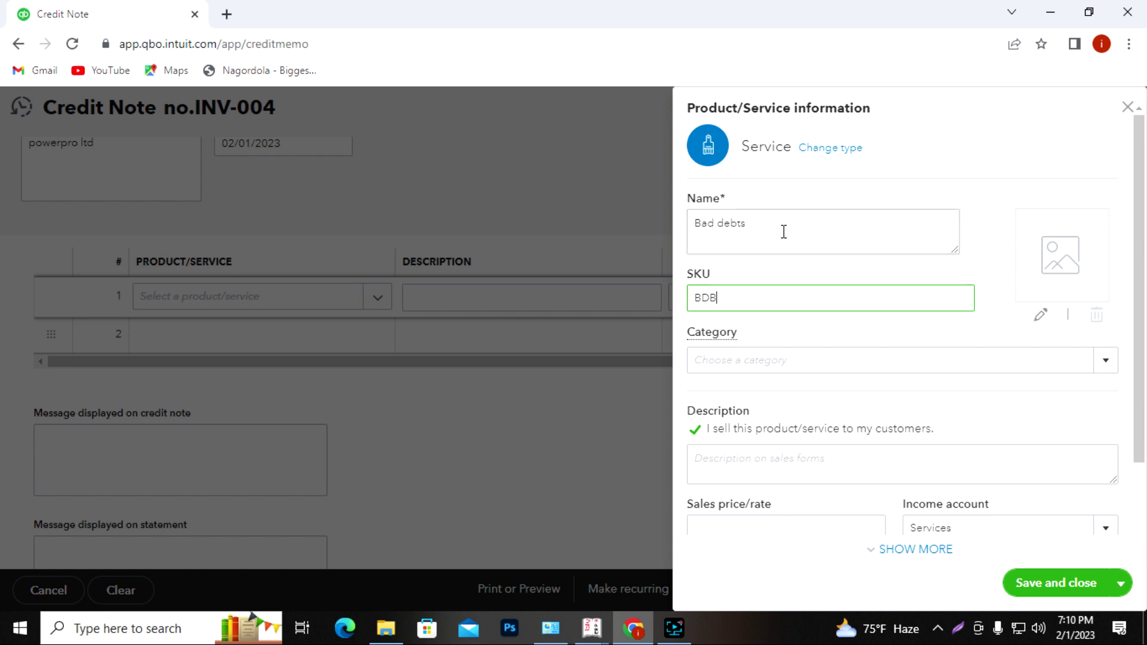
pyautogui.moveTo(783, 232); pyautogui.dragTo(675, 239)
pyautogui.hotkey('ctrl', 'c')
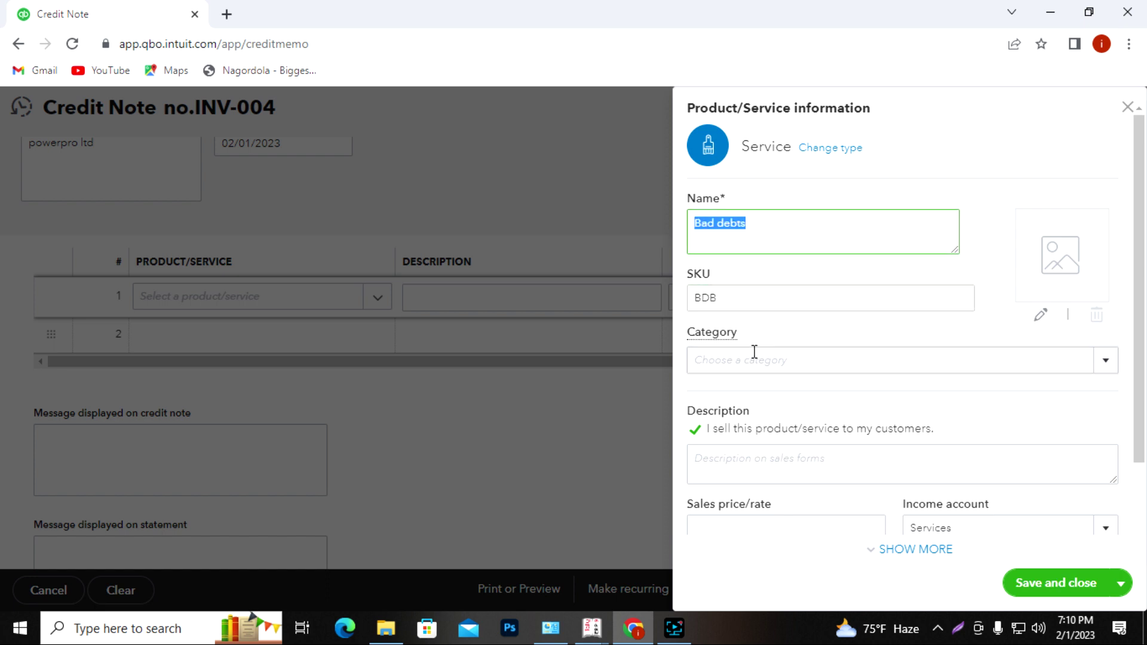
pyautogui.click(741, 461)
pyautogui.hotkey('ctrl', 'v')
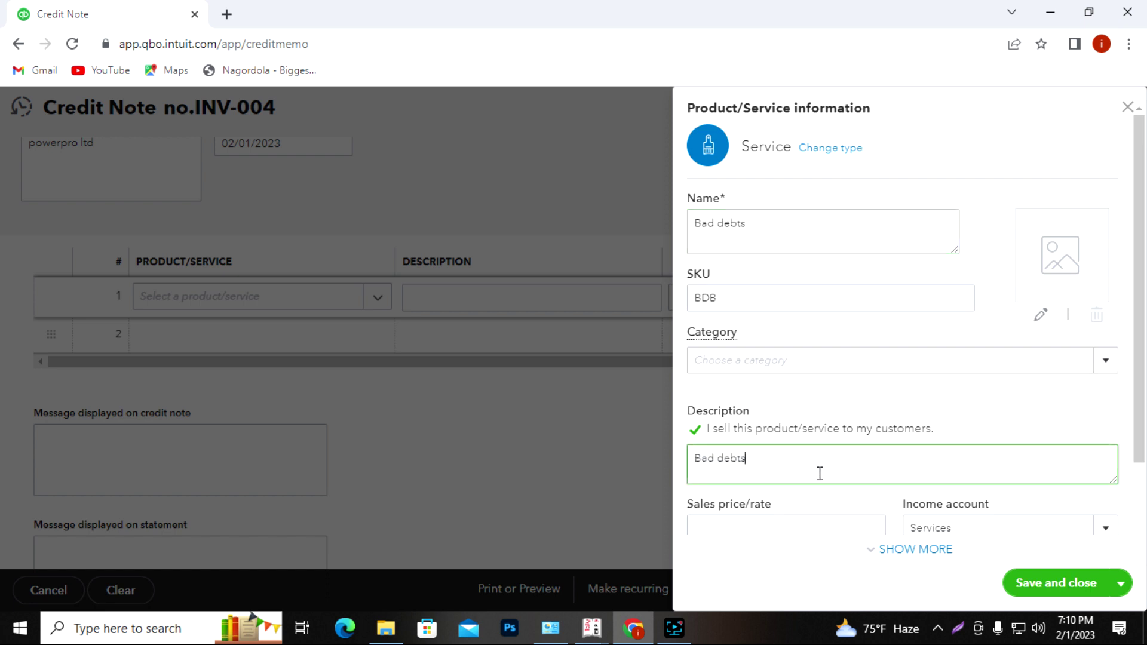
# Set the service's income account to the Bad debts expense account, and save the service to the credit note line.
pyautogui.scroll(-2, 1053, 481)
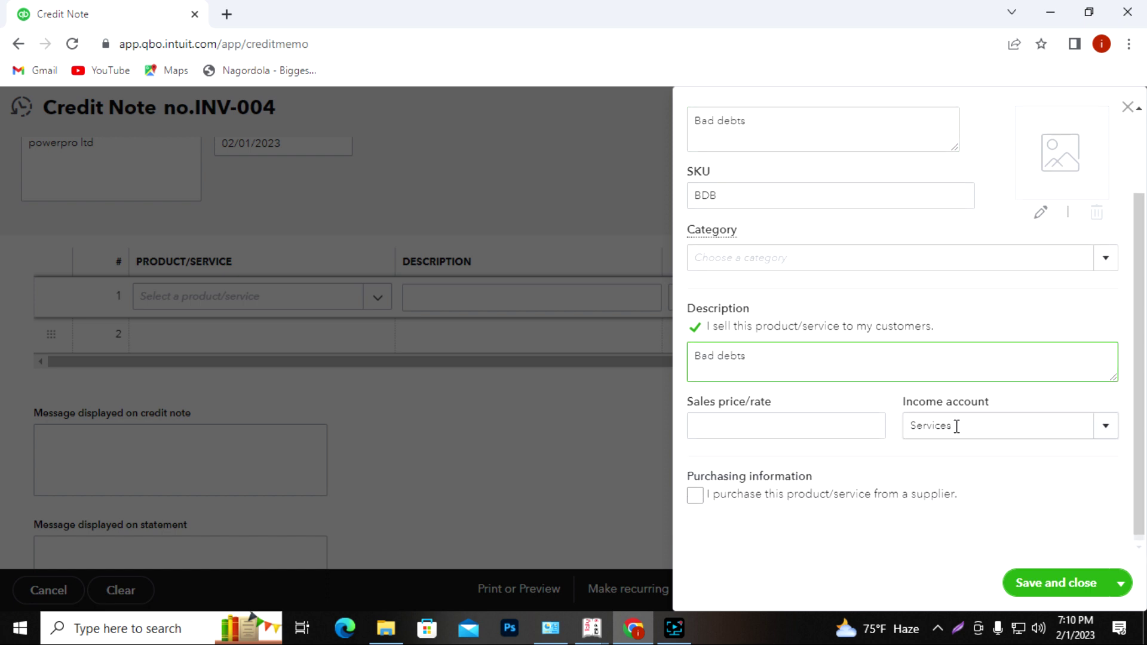
pyautogui.click(1106, 429)
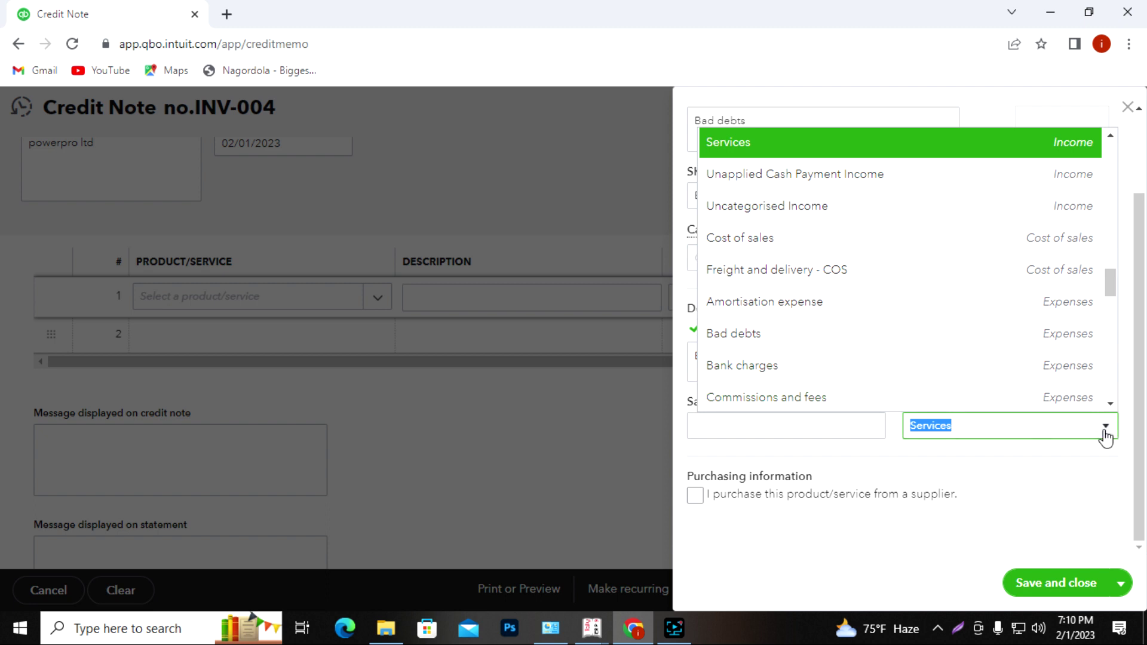
pyautogui.click(1105, 430)
pyautogui.write('Bad debts')
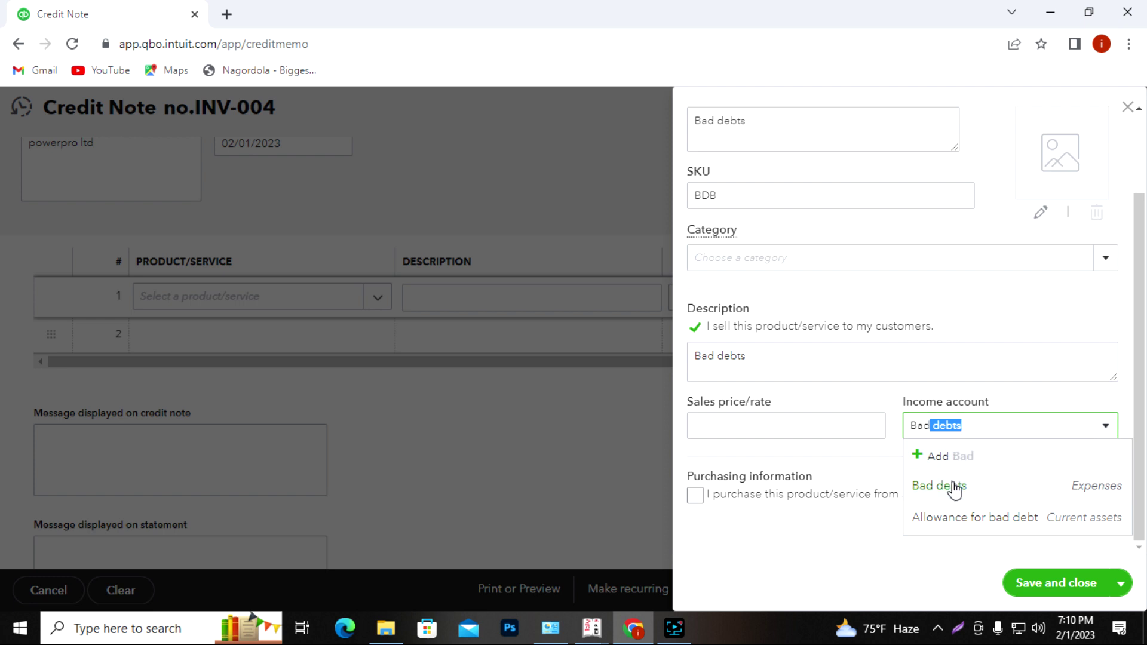
pyautogui.click(950, 485)
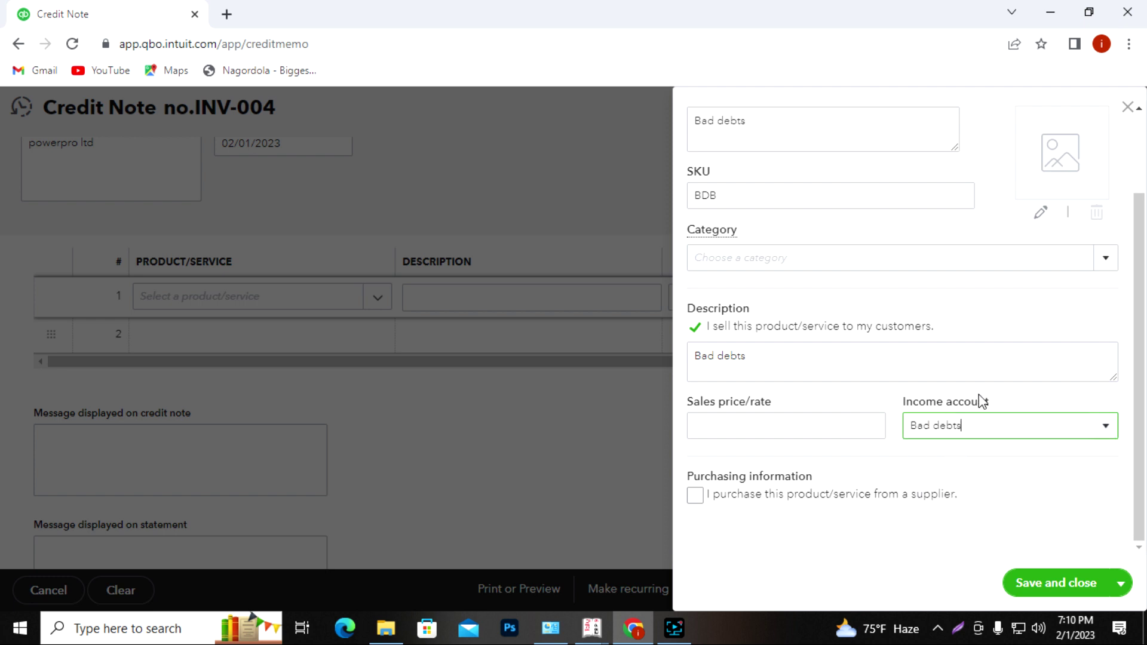
pyautogui.click(1049, 586)
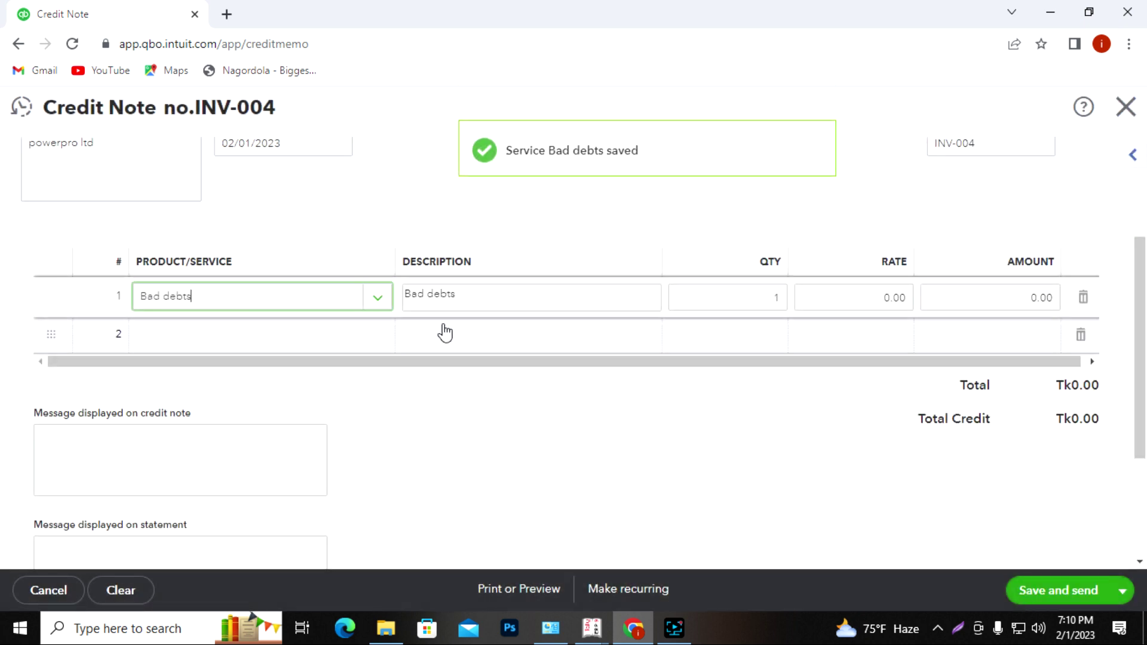
# Check over the credit note with the Bad debts line, and save and close it without sending.
pyautogui.scroll(3, 715, 360)
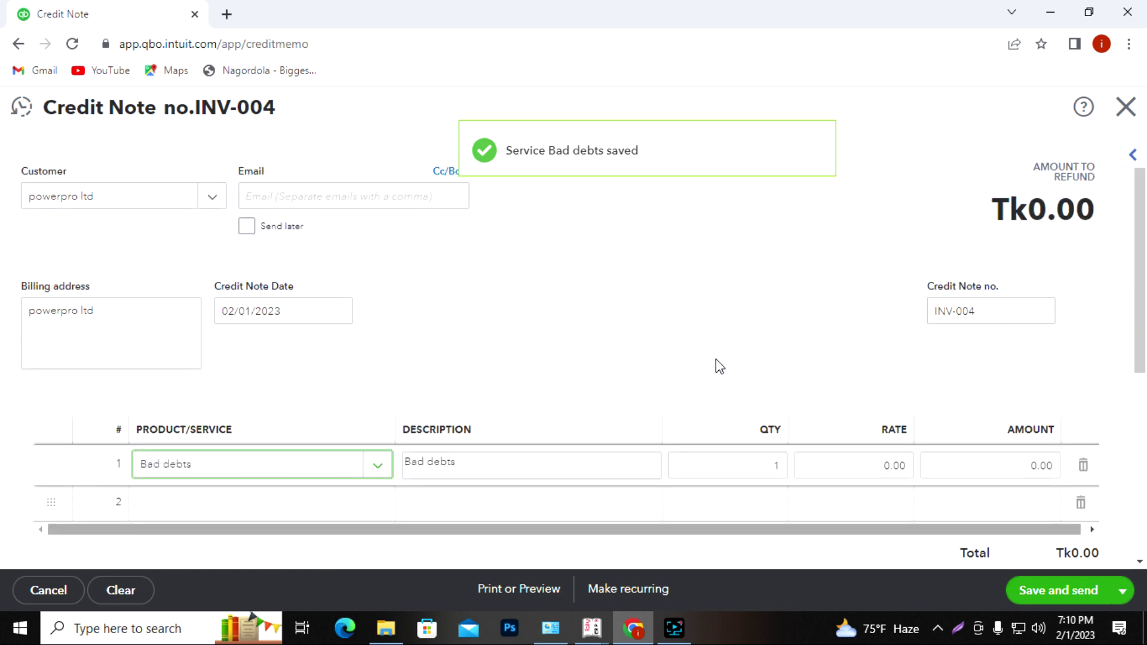
pyautogui.scroll(-4, 716, 359)
pyautogui.scroll(-2, 715, 360)
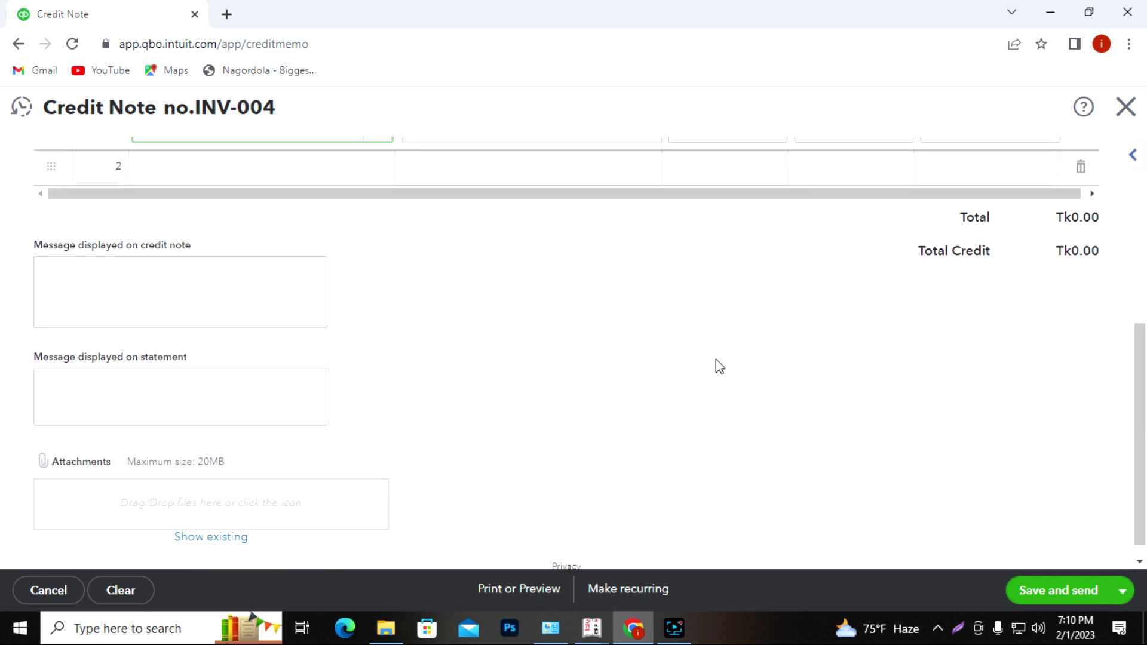
pyautogui.scroll(4, 715, 360)
pyautogui.scroll(2, 716, 361)
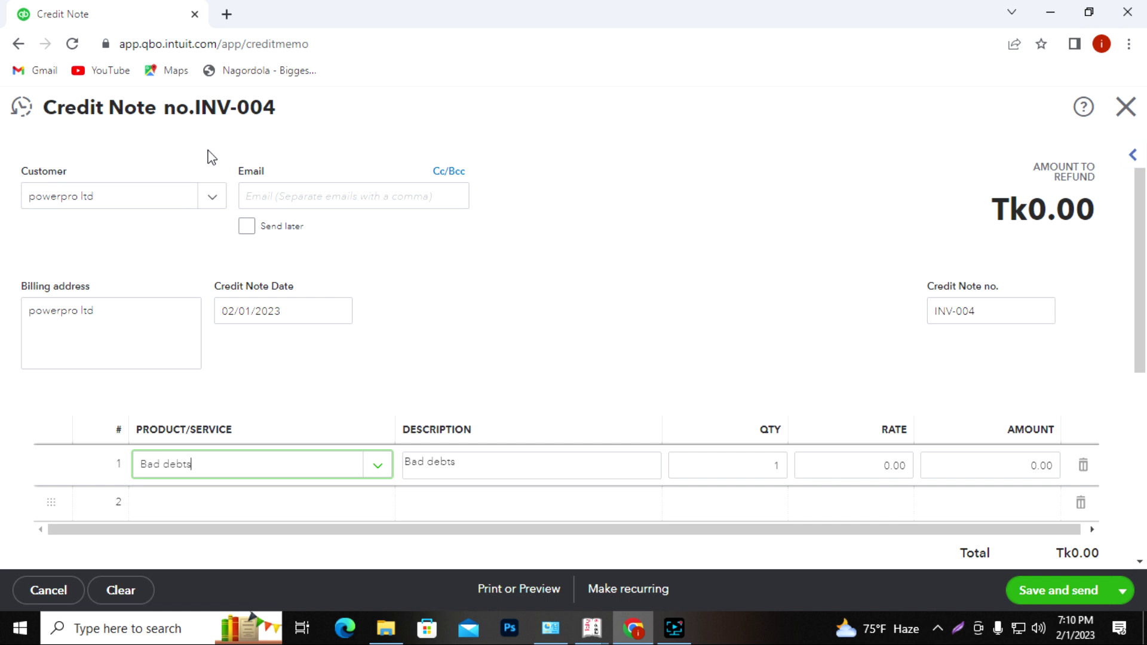
pyautogui.scroll(-3, 551, 292)
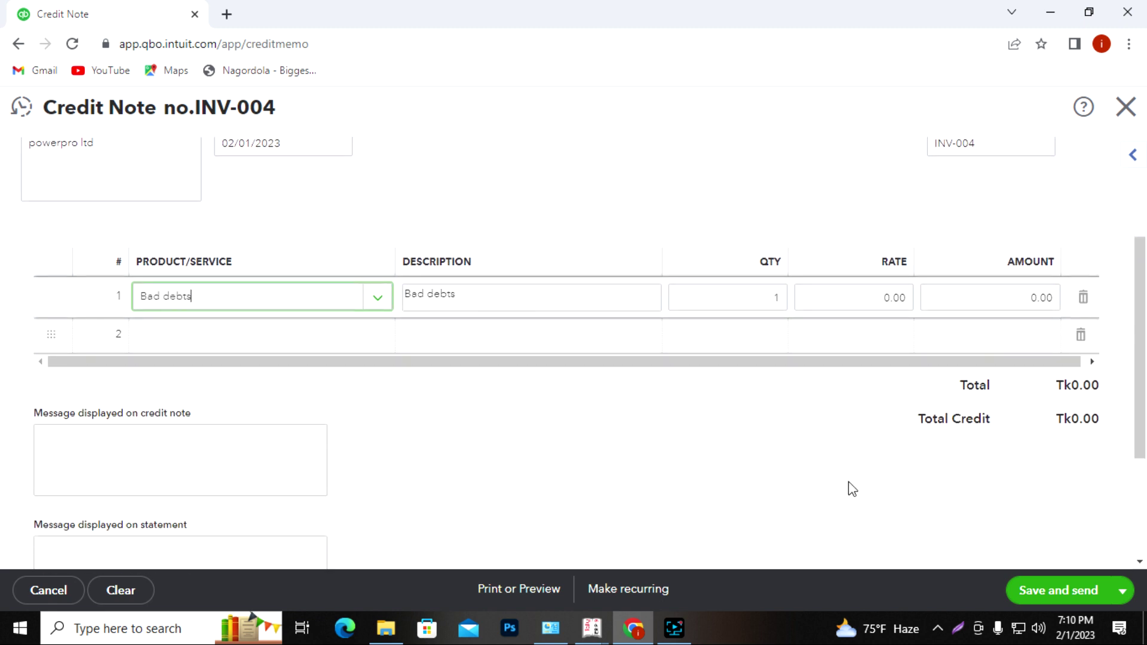
pyautogui.click(1027, 591)
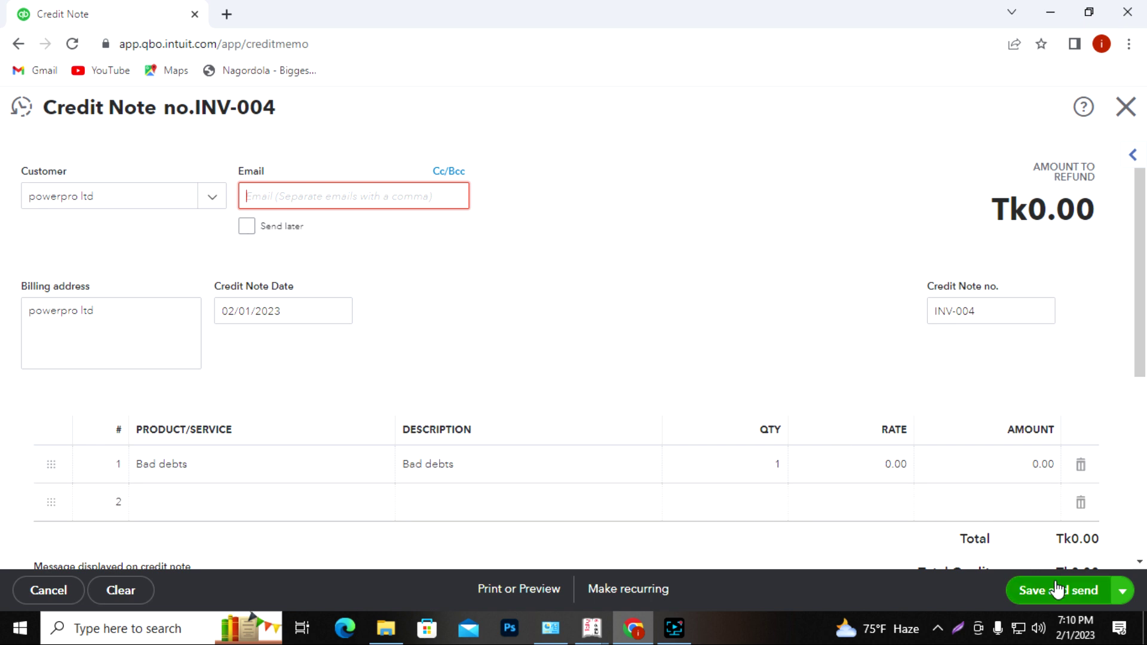
pyautogui.click(1121, 591)
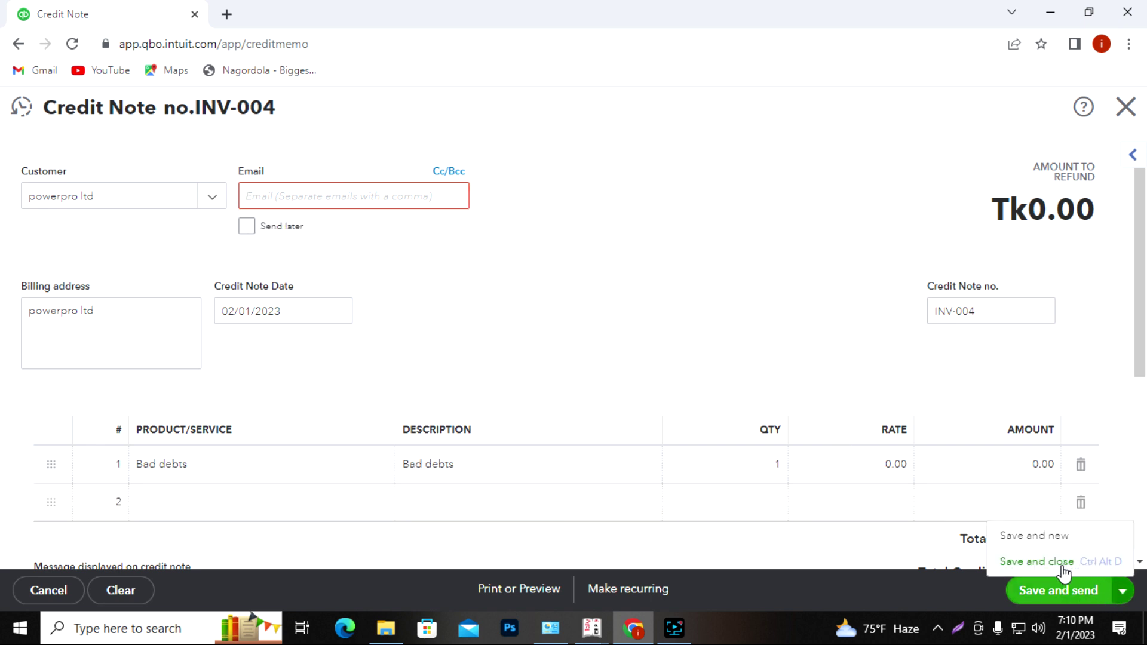
pyautogui.click(1023, 564)
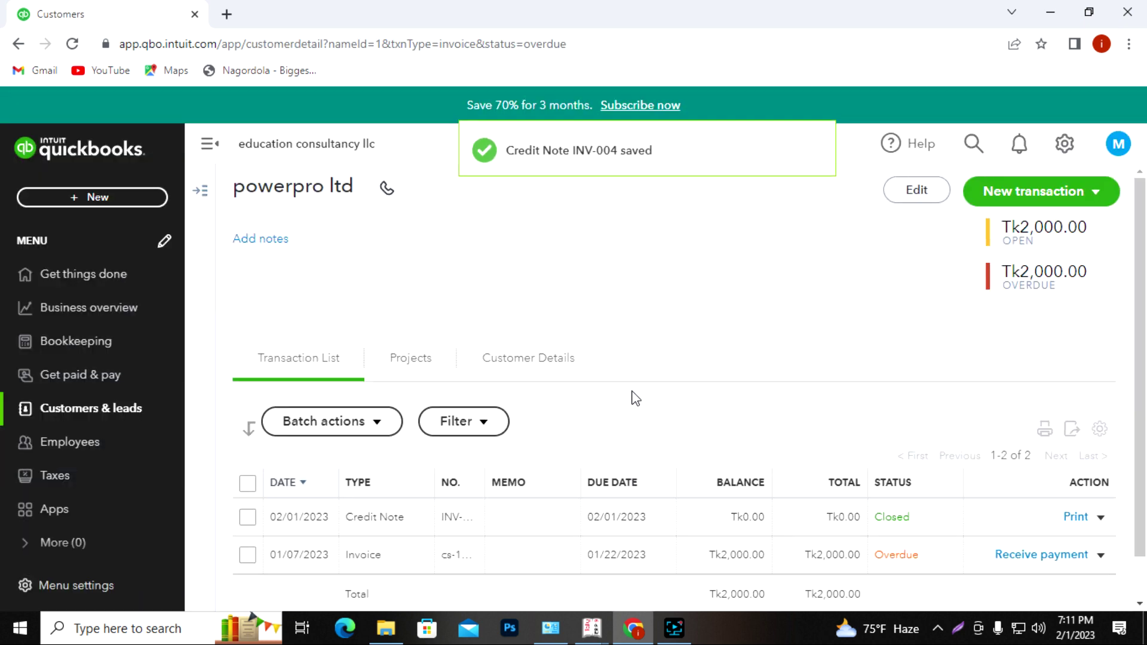
# Open the saved credit note from the customer's transaction list to review it, and close it again.
pyautogui.scroll(-1, 634, 398)
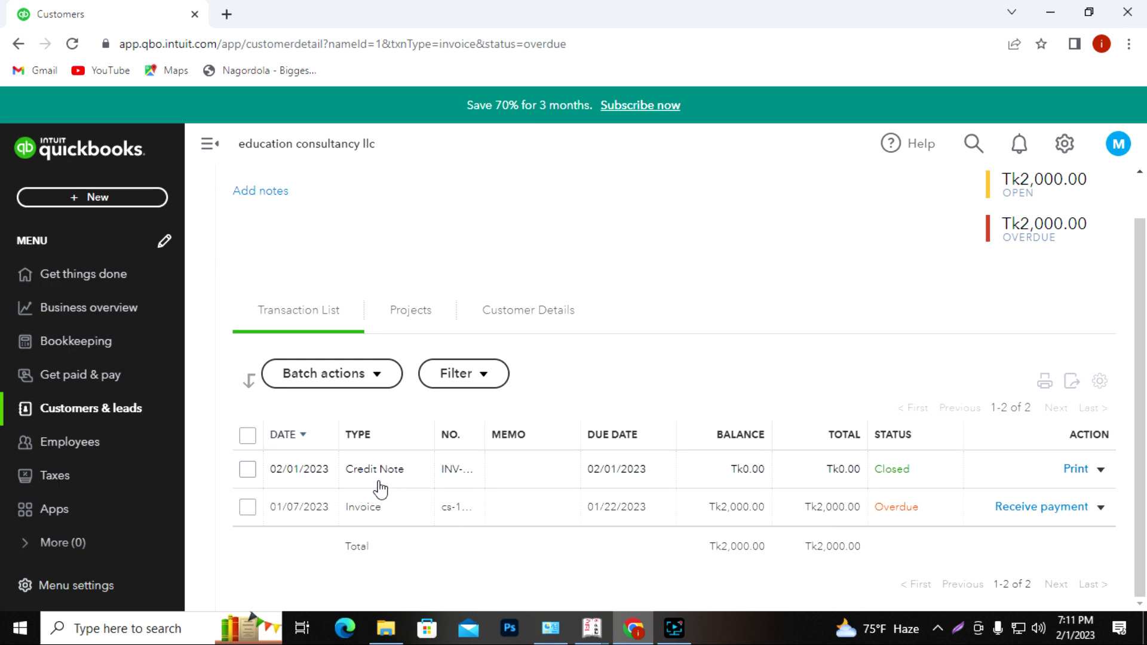
pyautogui.click(513, 477)
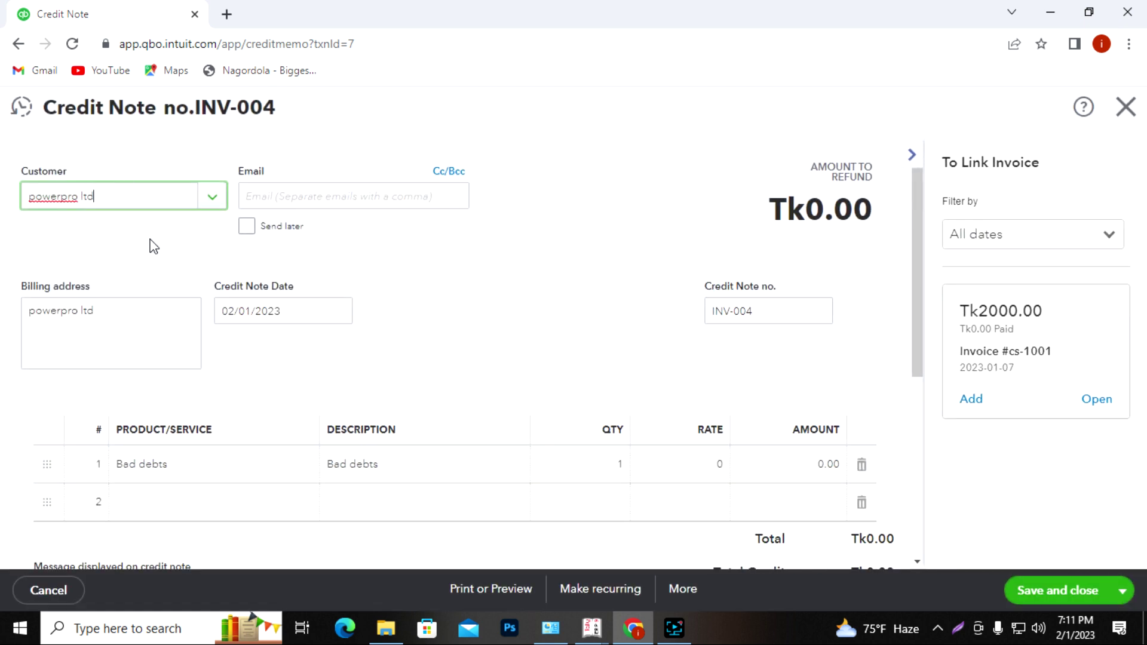
pyautogui.click(1126, 106)
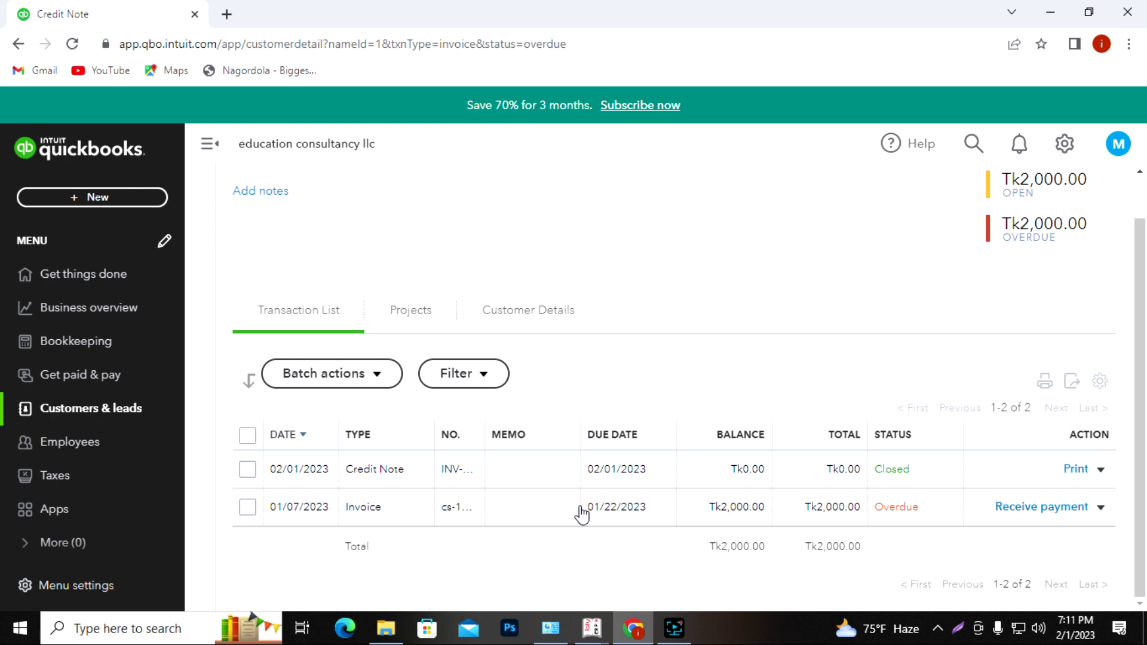
# Start receiving a payment for the overdue invoice of powerpro ltd, and look over the payment form.
pyautogui.click(1037, 512)
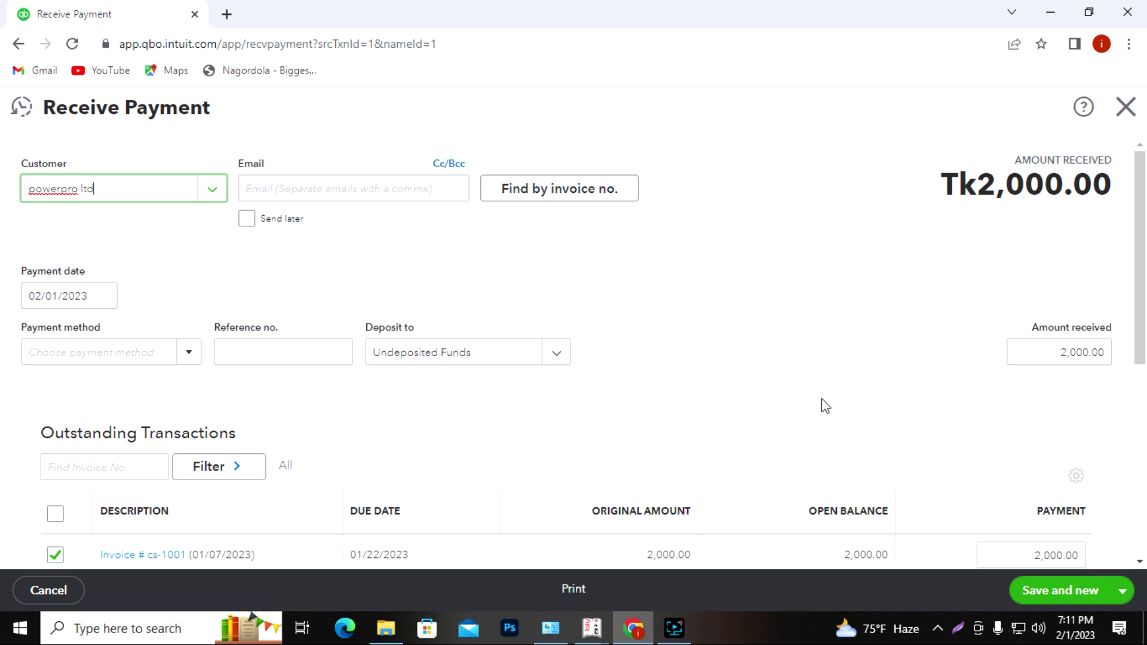
pyautogui.scroll(-5, 822, 399)
pyautogui.scroll(4, 822, 399)
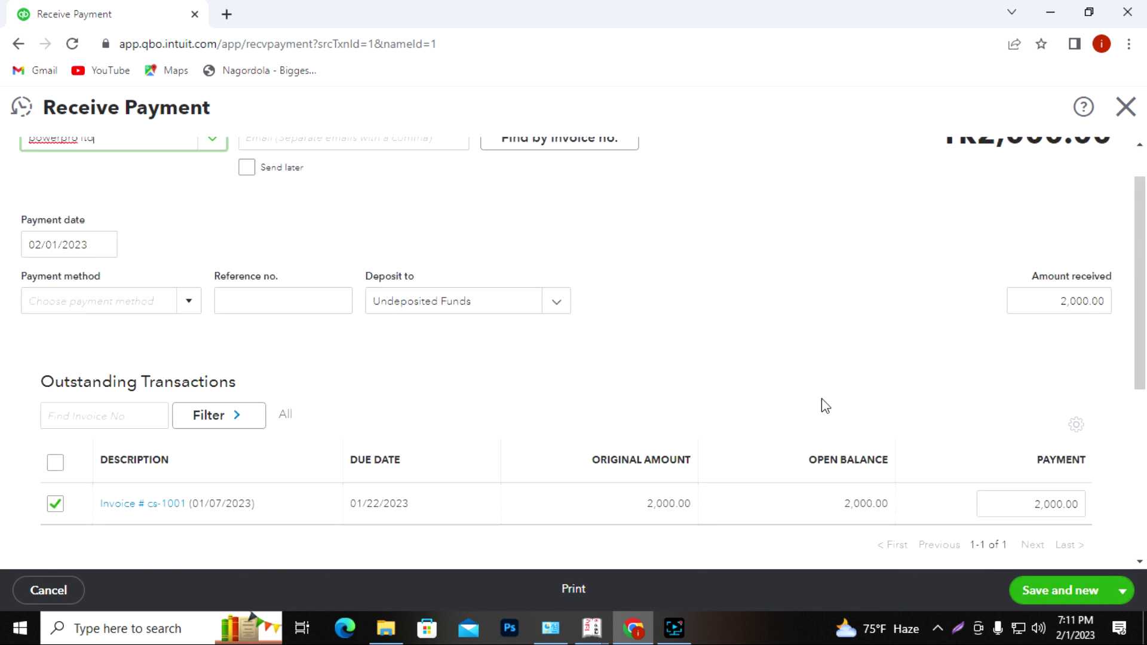
pyautogui.scroll(1, 382, 266)
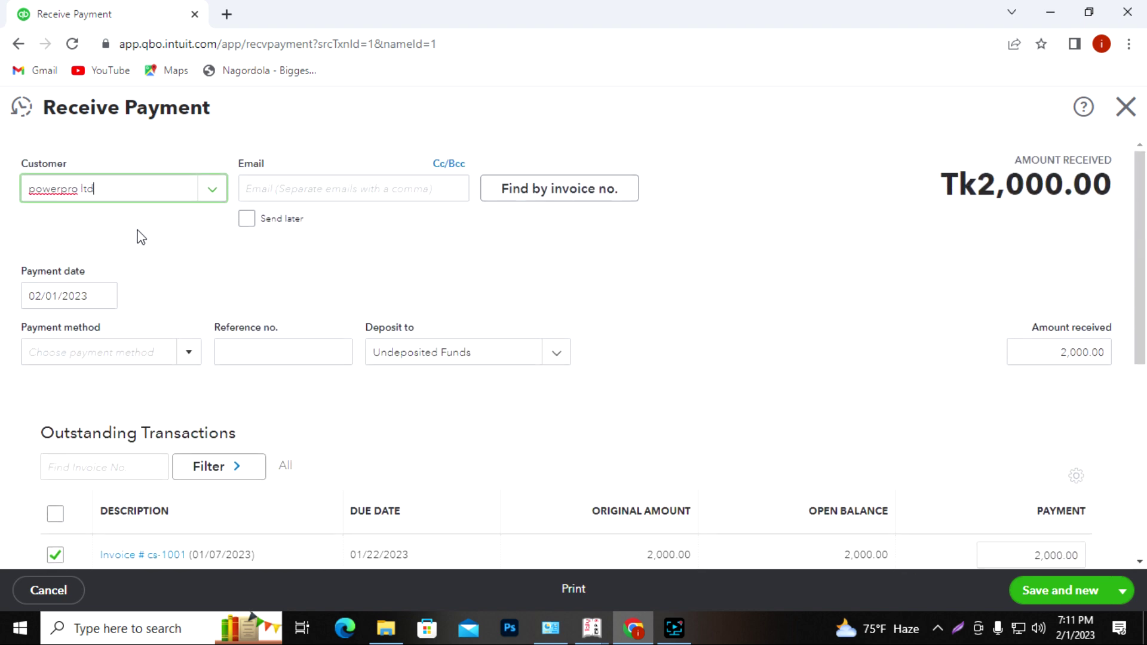
pyautogui.scroll(-4, 213, 236)
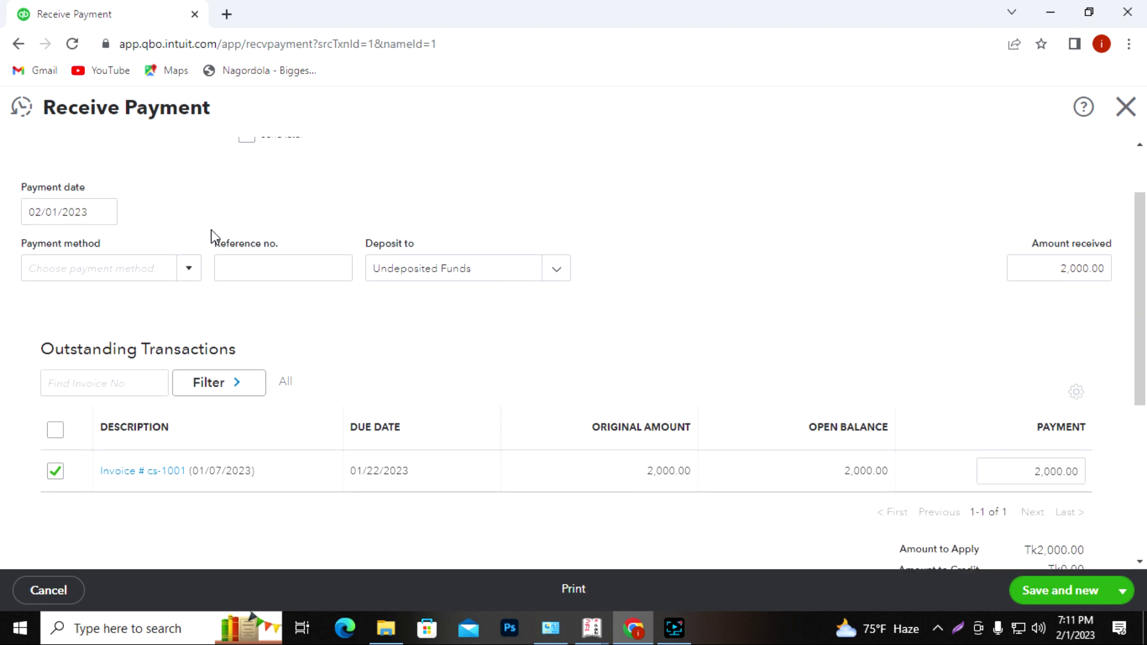
pyautogui.scroll(-2, 203, 267)
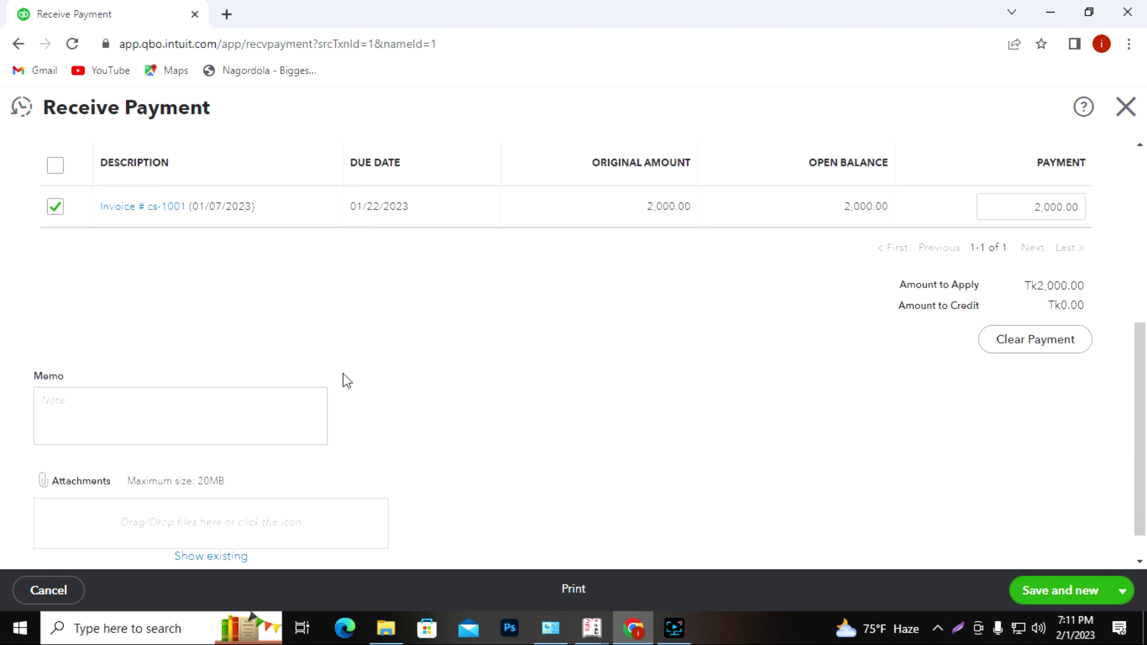
pyautogui.scroll(6, 343, 379)
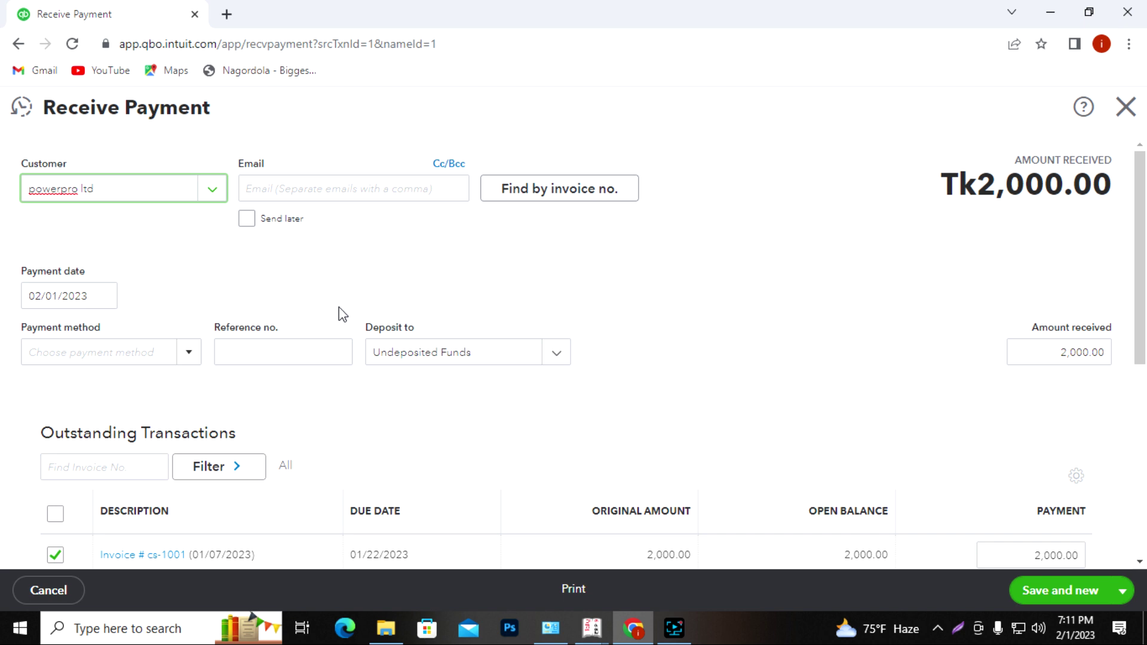
# Search the payment's deposit accounts for "bad", and discard the entry.
pyautogui.click(557, 357)
pyautogui.write('ba')
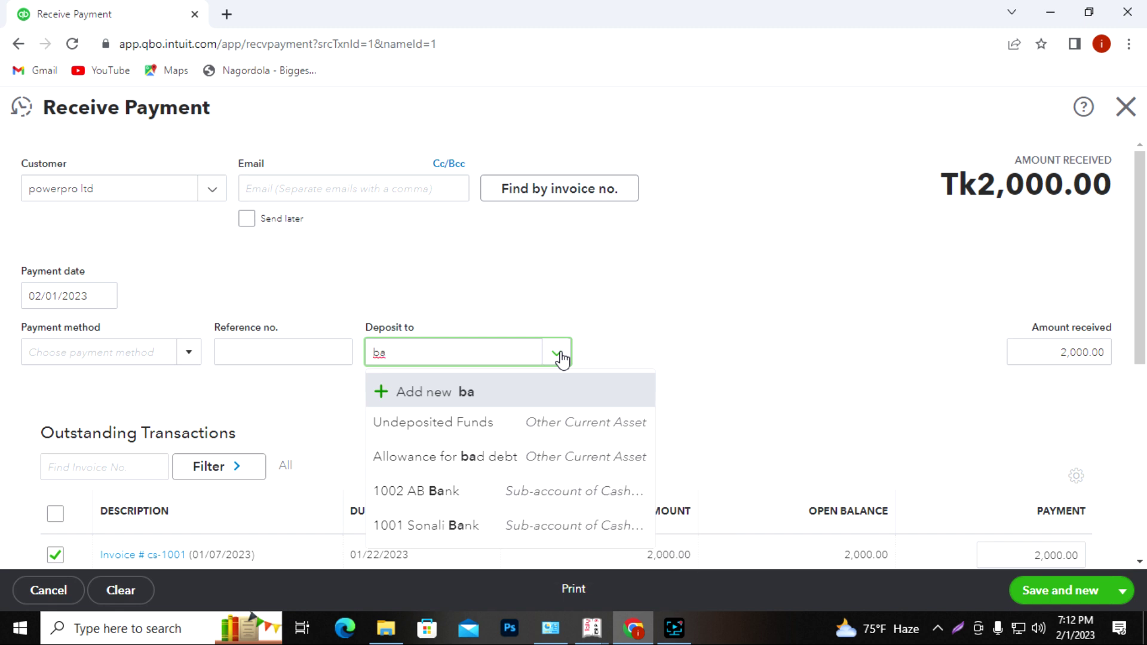
pyautogui.write('d')
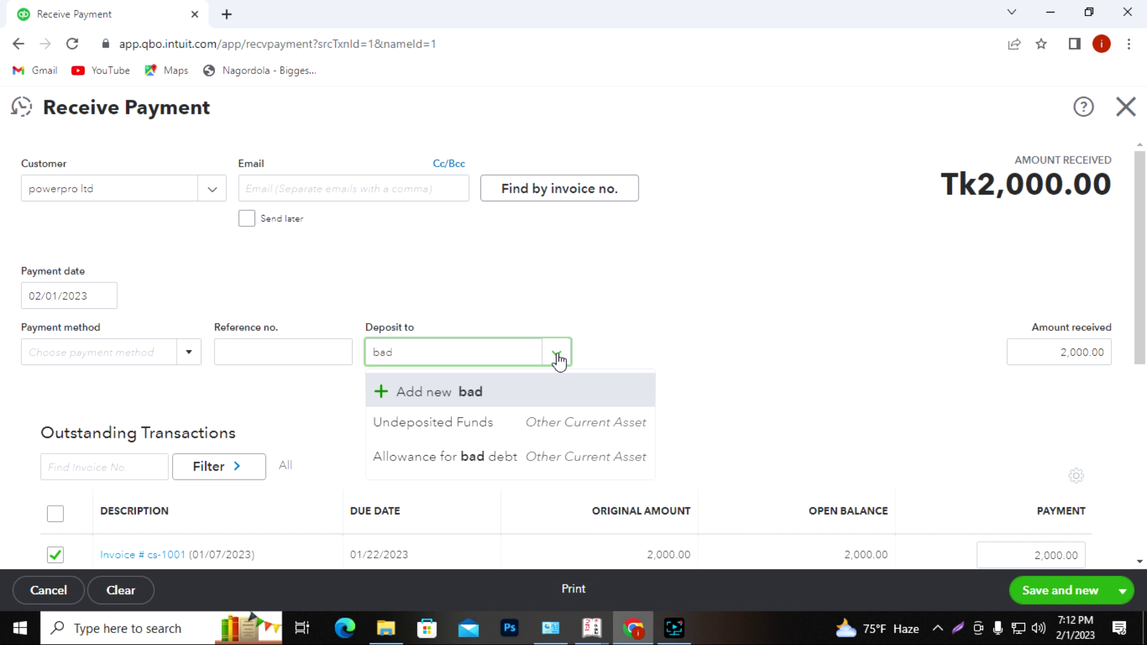
pyautogui.moveTo(436, 356); pyautogui.dragTo(341, 351)
pyautogui.press('BackSpace')
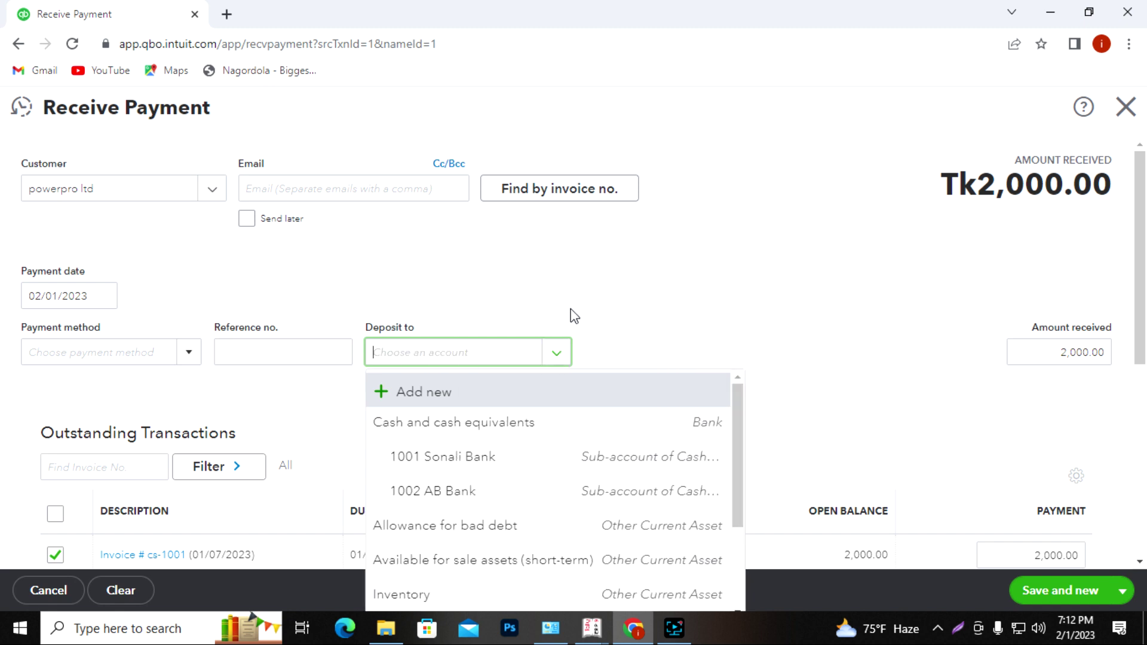
pyautogui.click(606, 306)
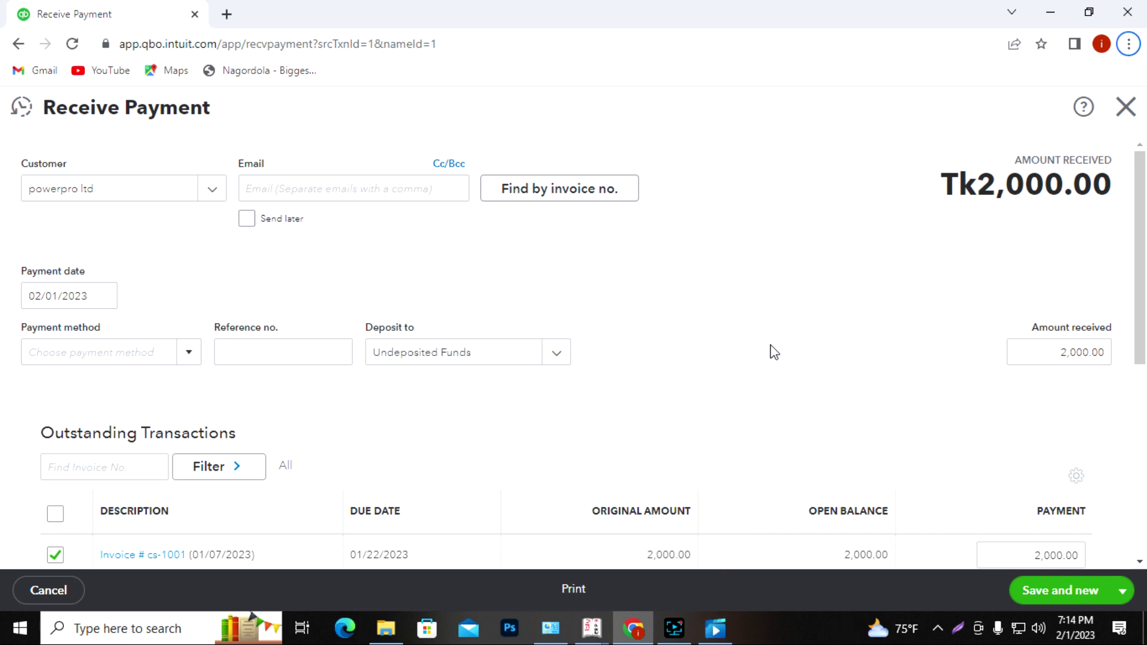
# Look over the outstanding transactions and totals of the payment form for powerpro ltd, and leave the form without saving.
pyautogui.scroll(-4, 772, 352)
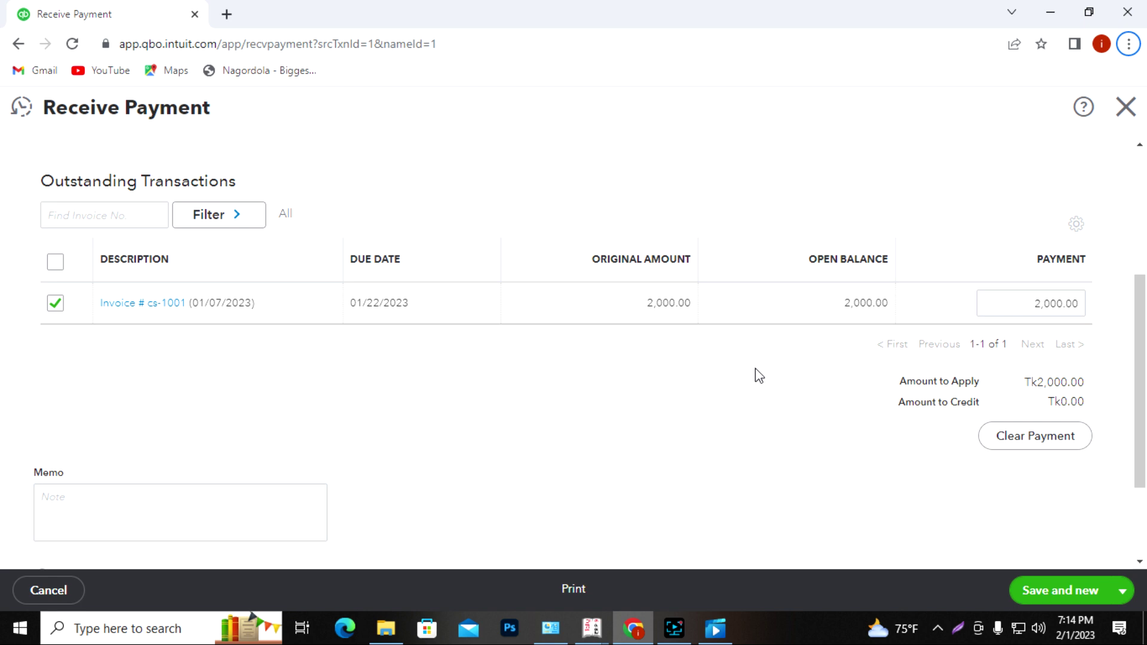
pyautogui.scroll(-2, 756, 374)
pyautogui.scroll(6, 752, 378)
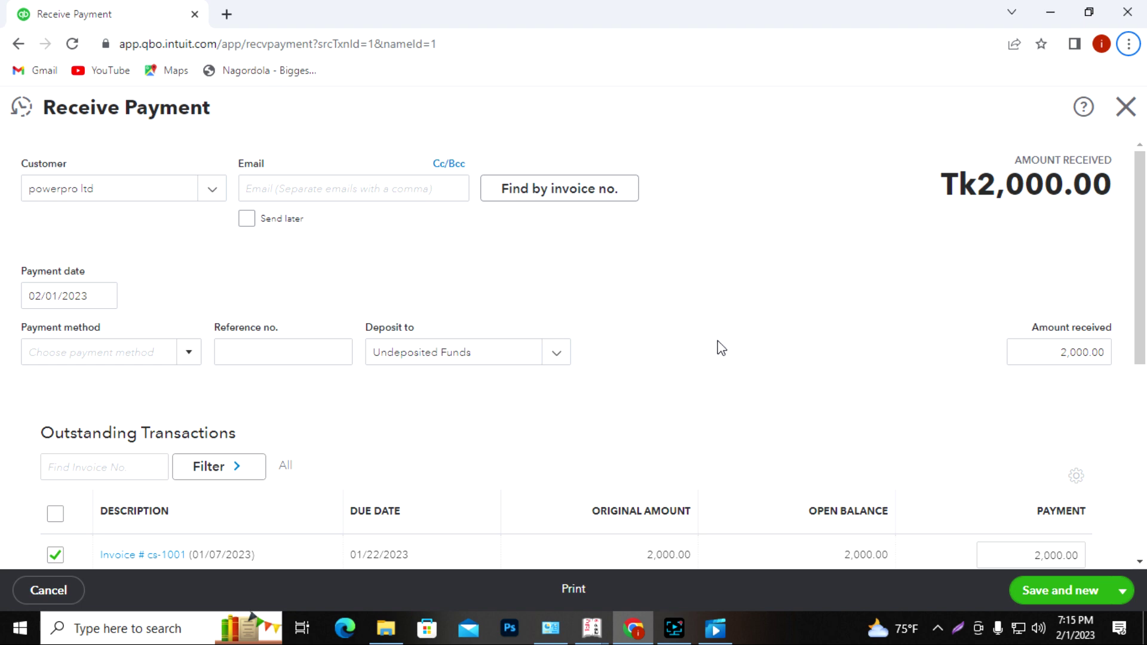
pyautogui.scroll(-5, 504, 415)
pyautogui.scroll(5, 448, 414)
pyautogui.click(19, 45)
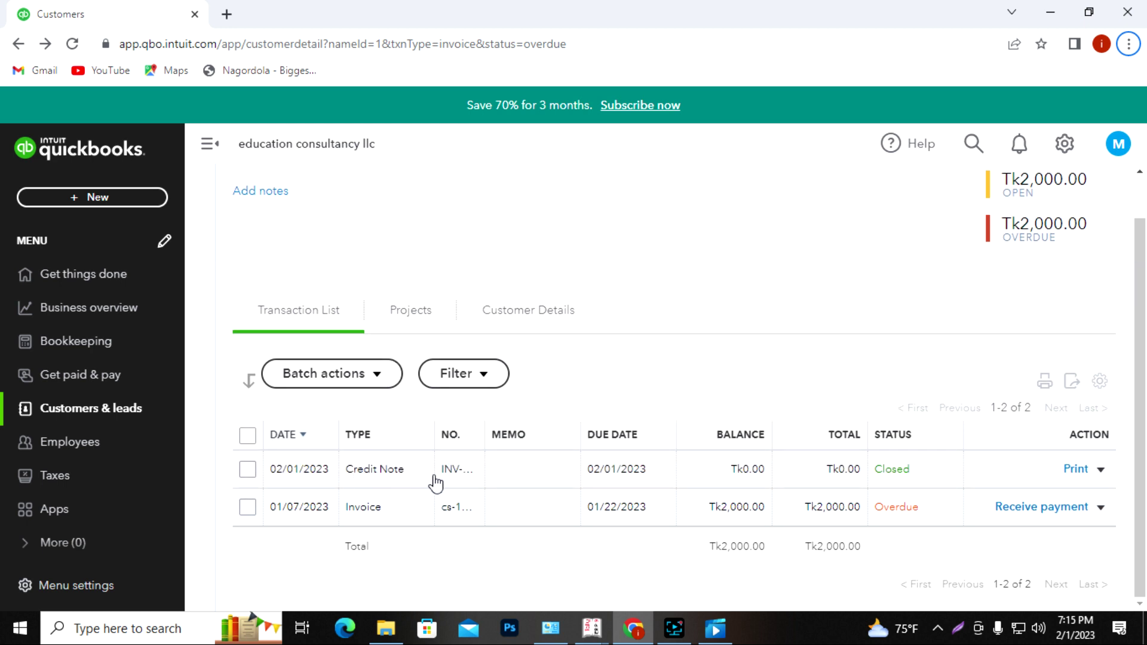
# Reopen the powerpro ltd credit note, set the rate of its Bad debts line to 2000, and save and close it.
pyautogui.click(893, 476)
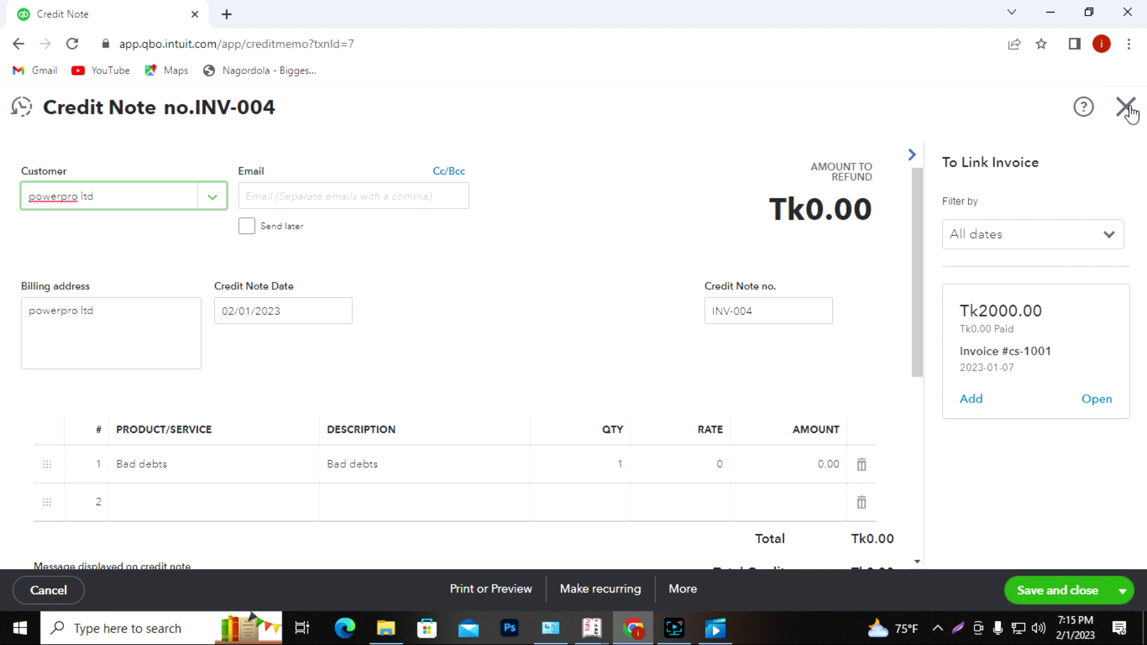
pyautogui.click(912, 156)
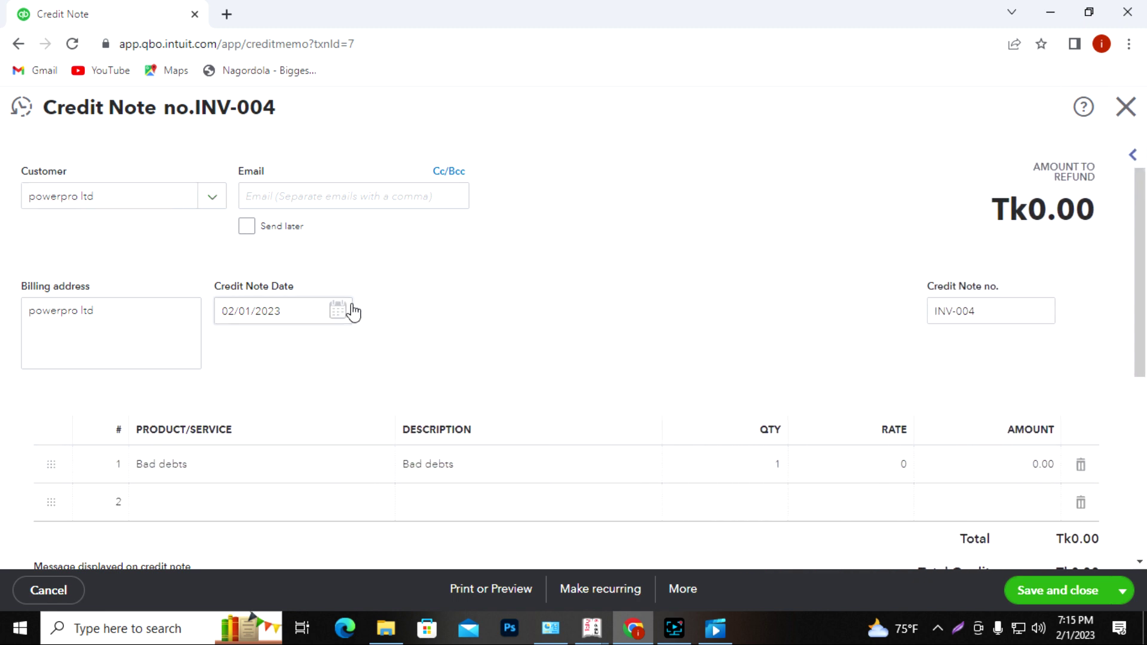
pyautogui.scroll(-4, 397, 338)
pyautogui.scroll(3, 399, 345)
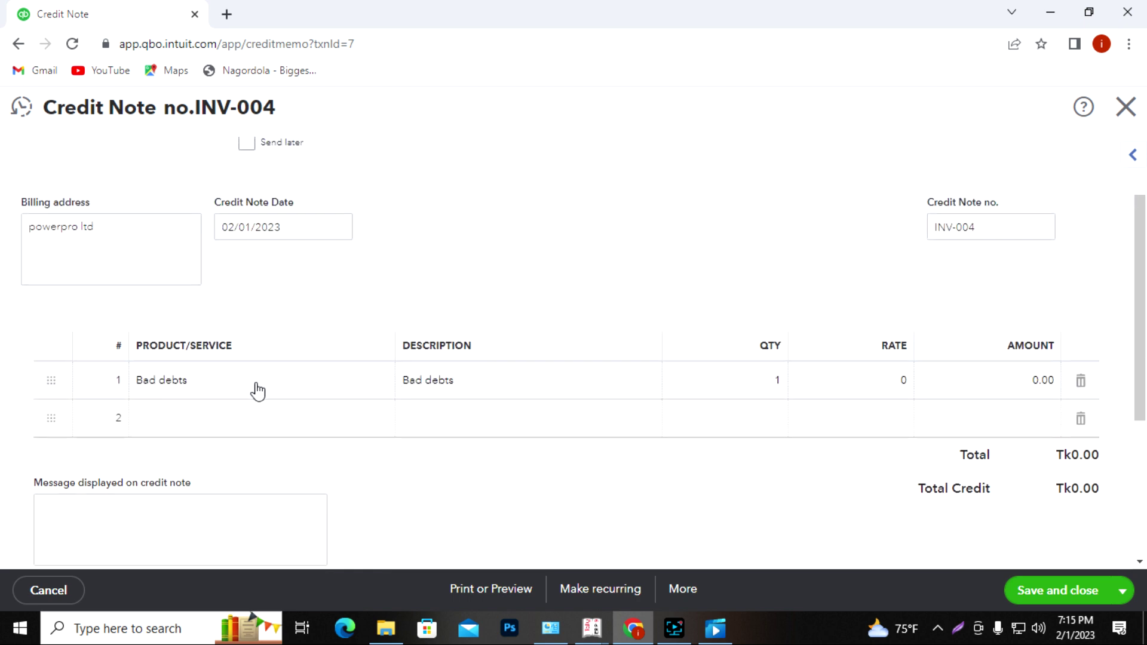
pyautogui.scroll(2, 517, 410)
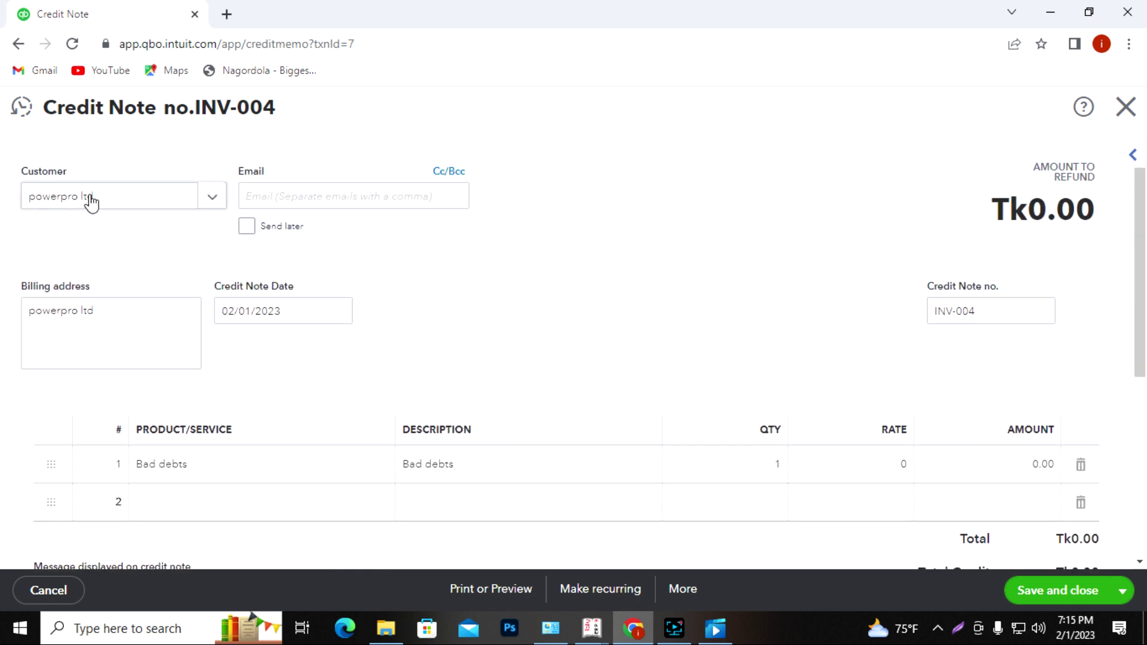
pyautogui.click(896, 465)
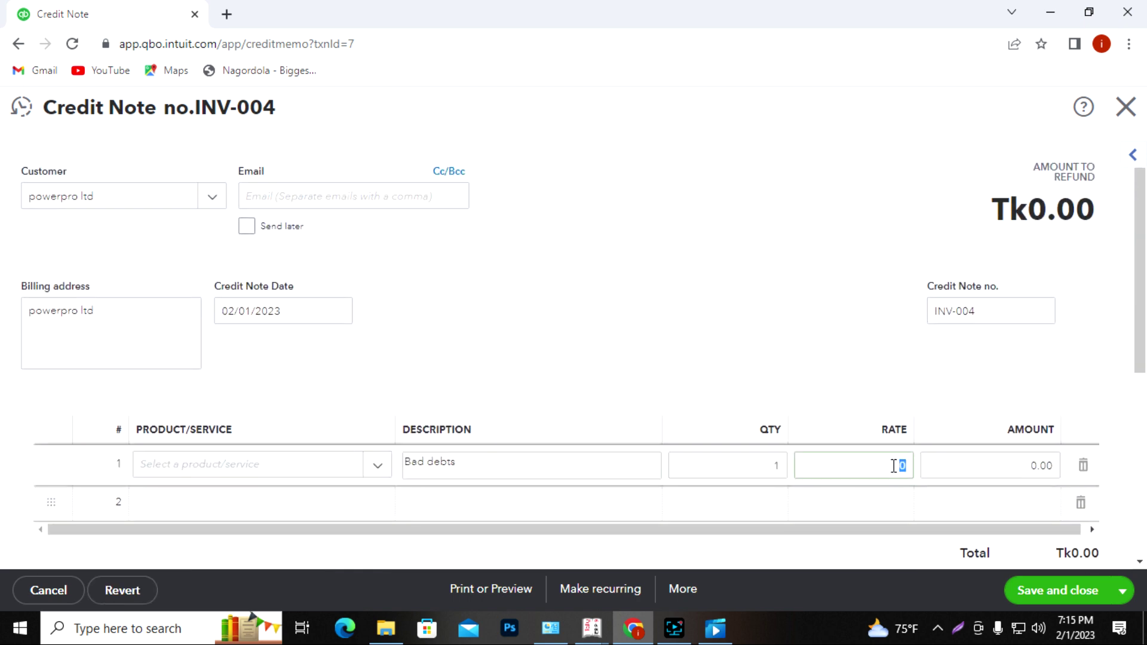
pyautogui.write('2000')
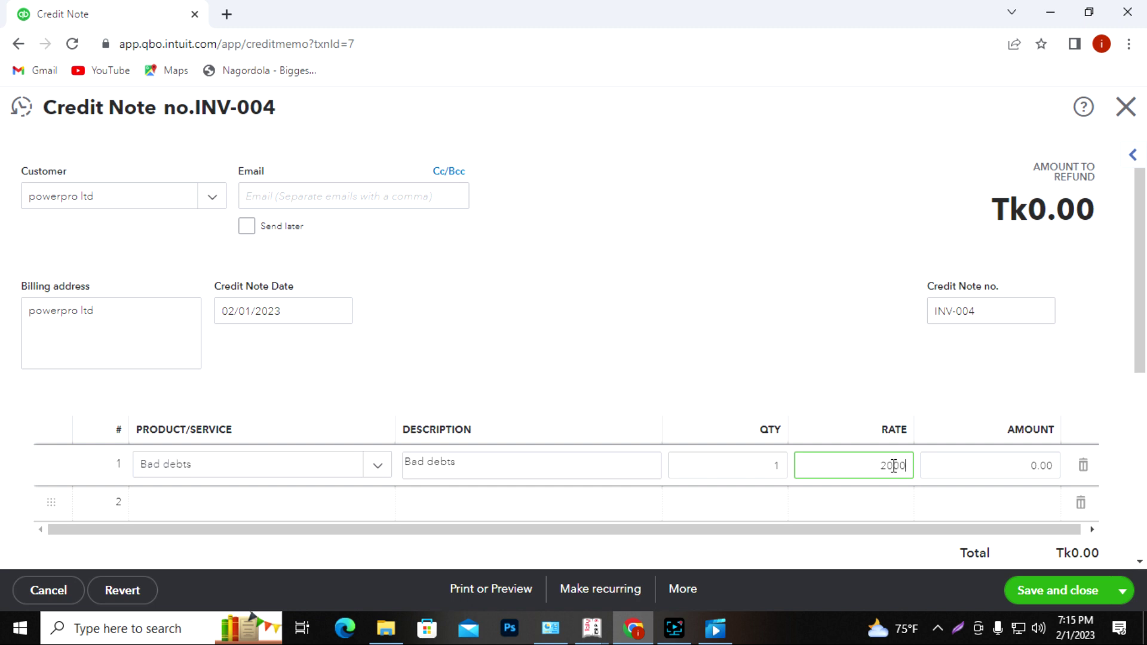
pyautogui.click(878, 364)
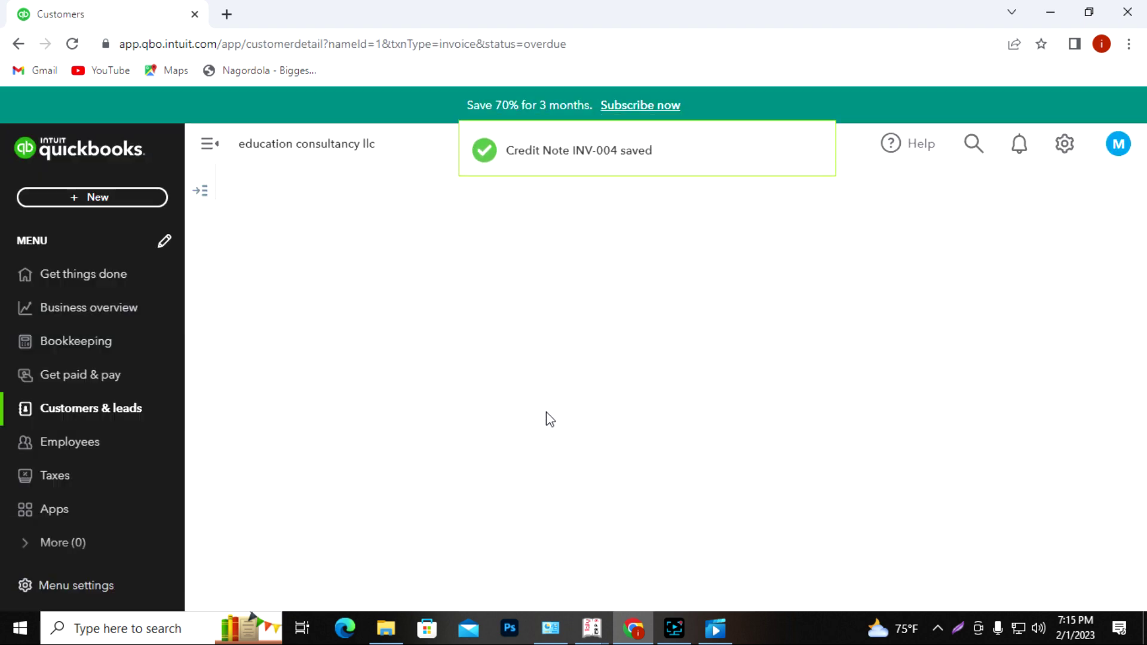
# Open the payment form for the overdue powerpro ltd invoice, check the selected invoice against the selected credit note, and leave without saving.
pyautogui.scroll(-1, 545, 415)
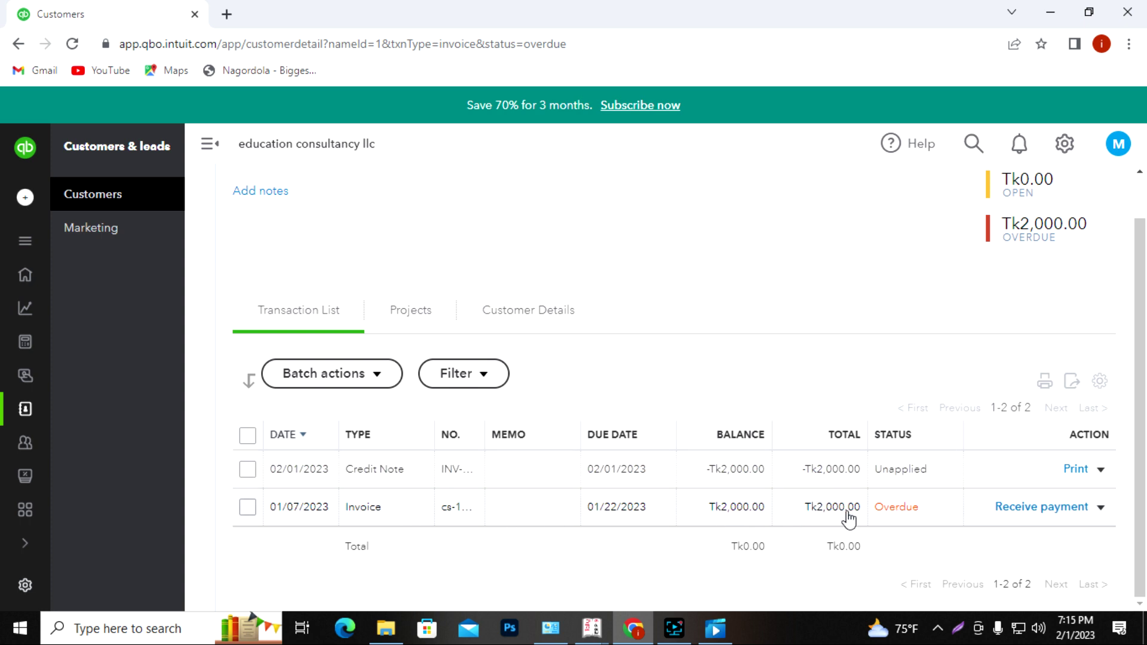
pyautogui.click(1029, 508)
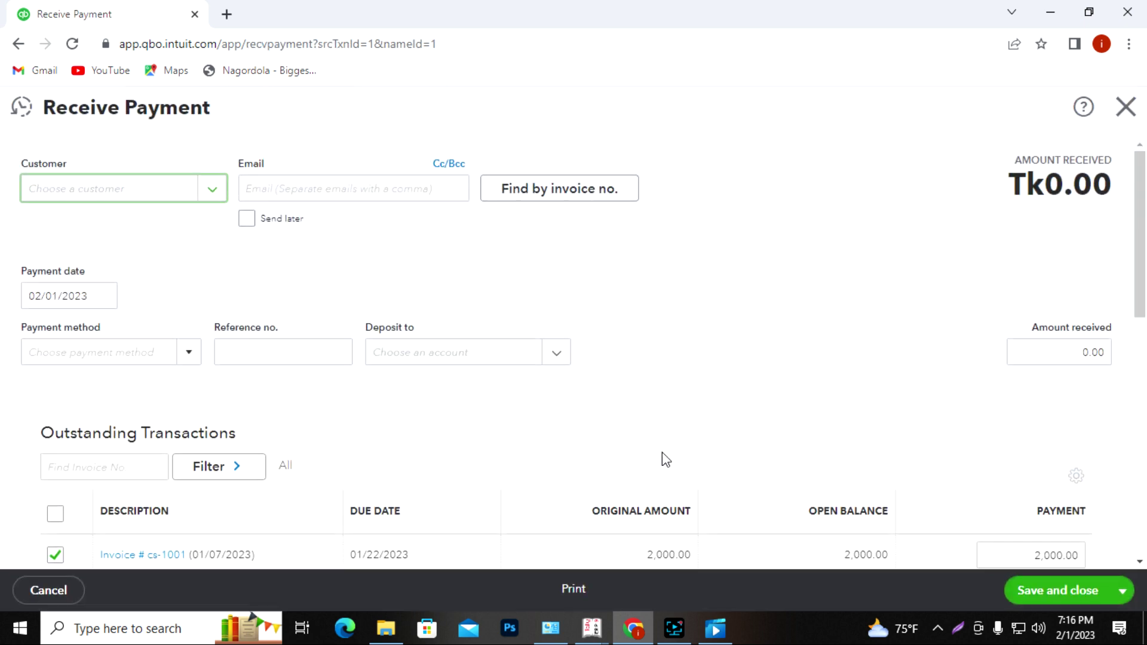
pyautogui.write('powerpro ltd')
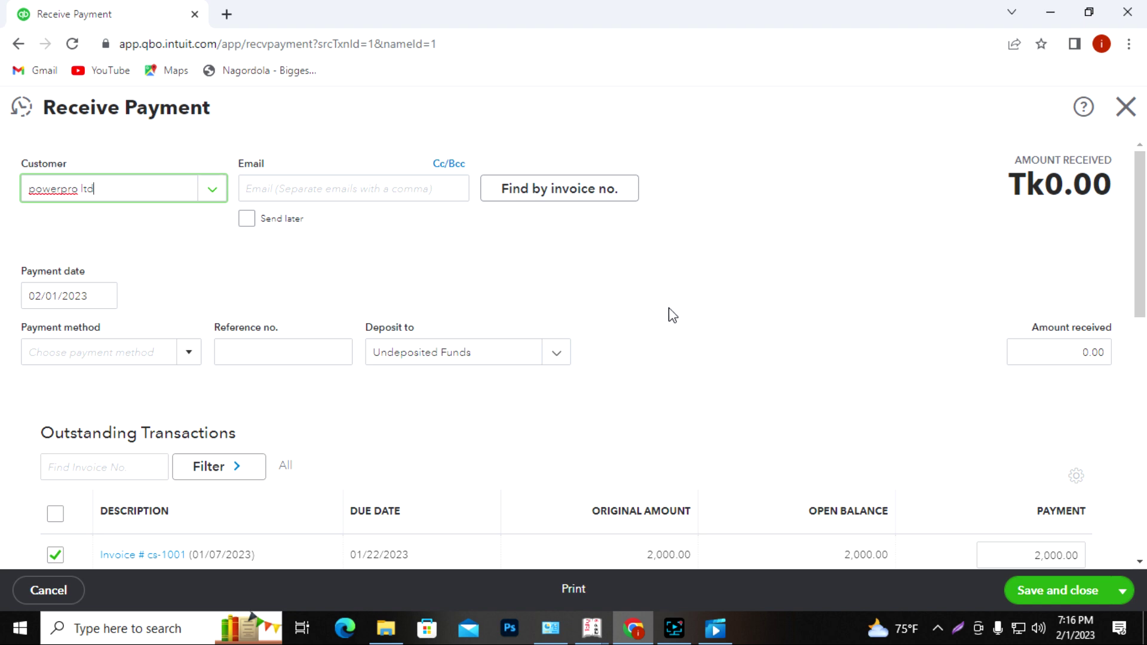
pyautogui.scroll(-3, 668, 315)
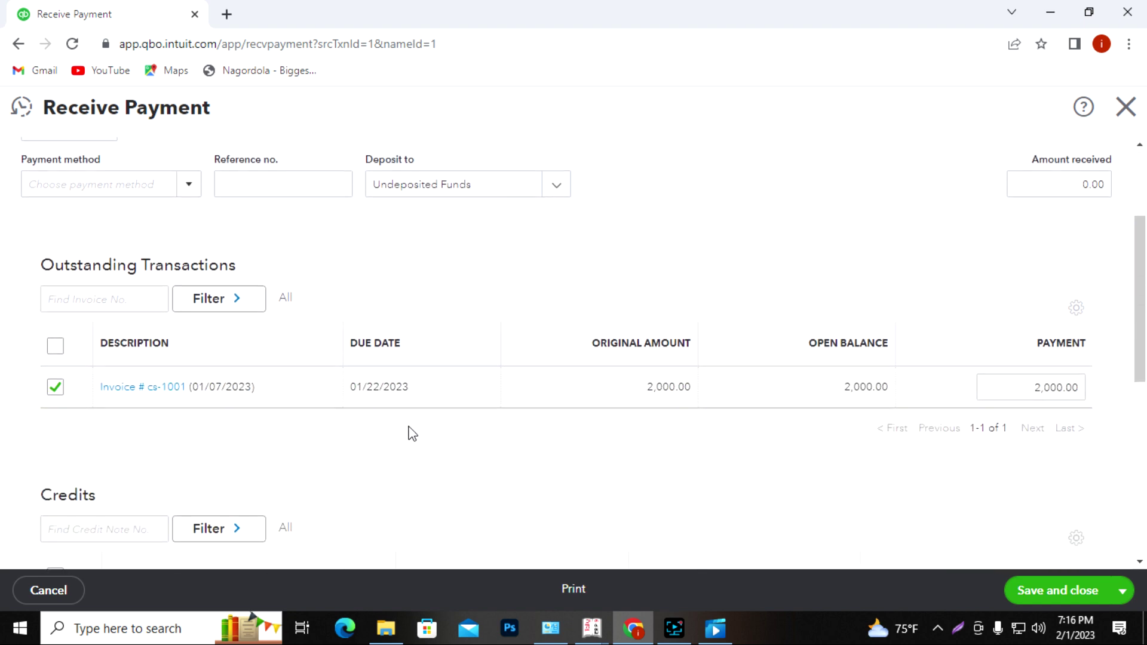
pyautogui.scroll(-2, 411, 432)
pyautogui.scroll(-3, 430, 343)
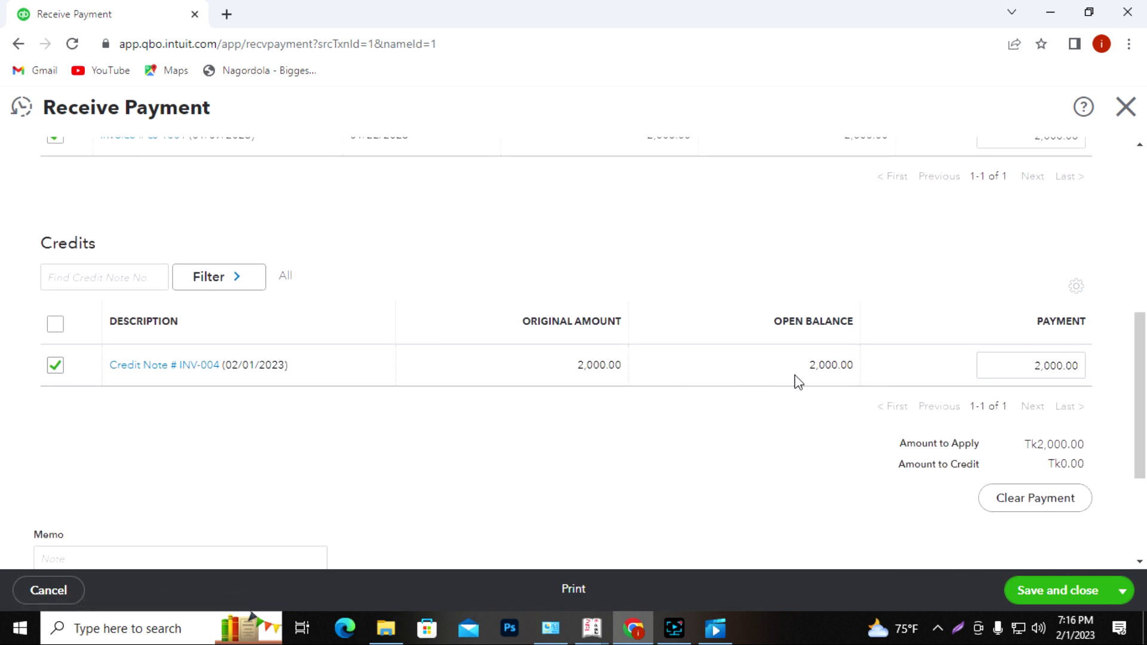
pyautogui.scroll(4, 794, 375)
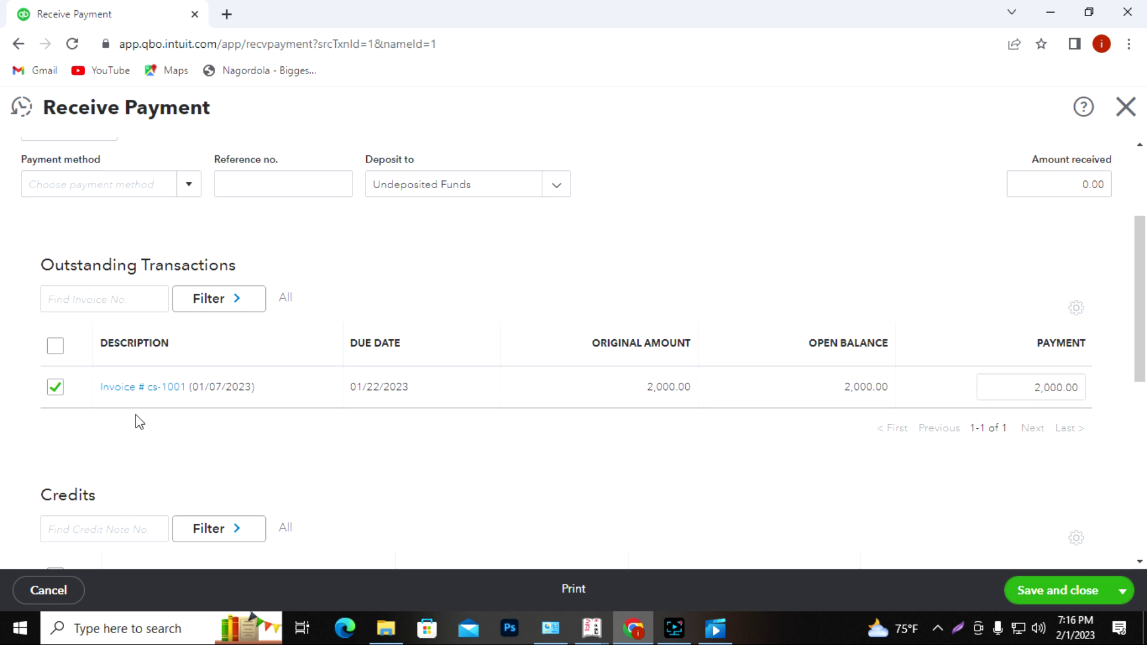
pyautogui.scroll(-4, 137, 475)
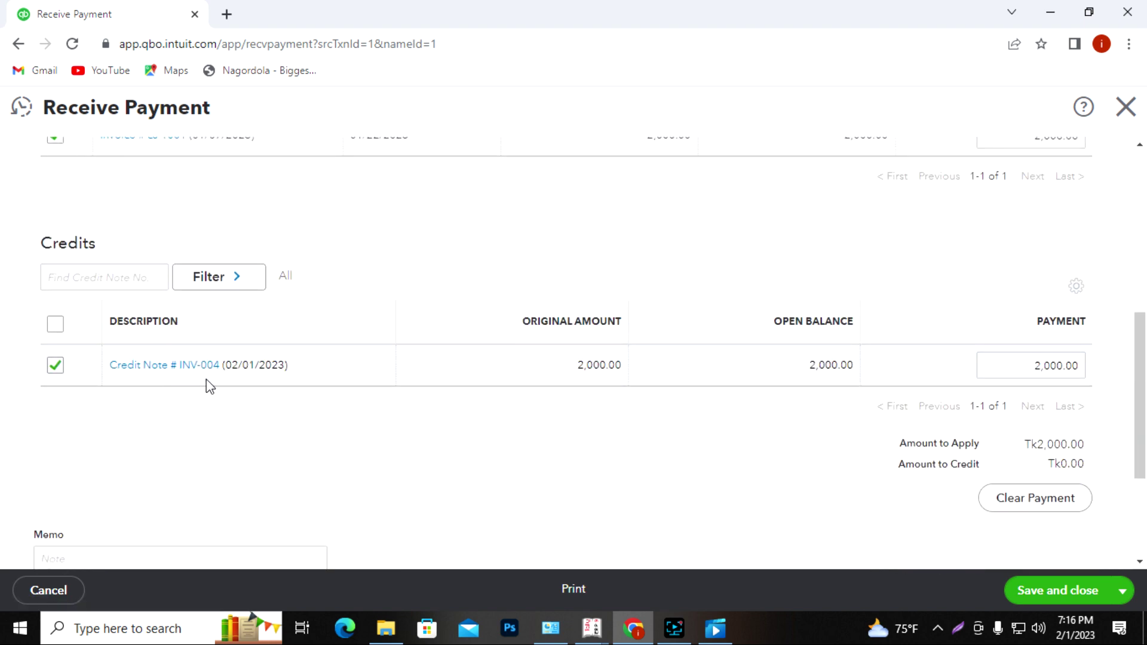
pyautogui.scroll(4, 209, 385)
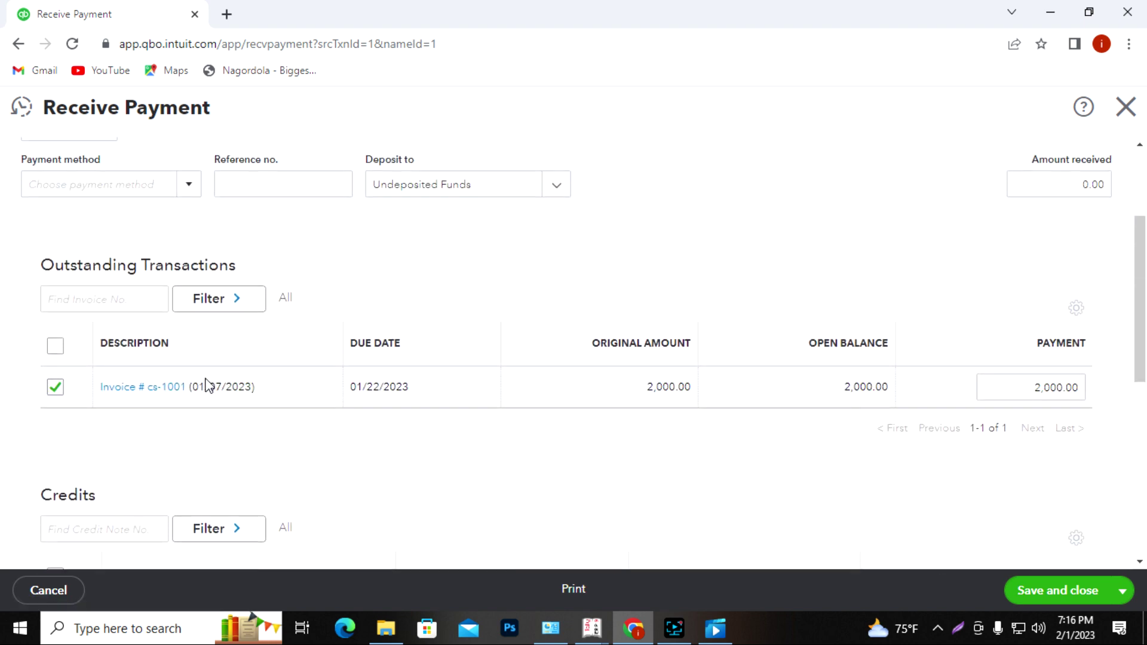
pyautogui.scroll(-3, 206, 412)
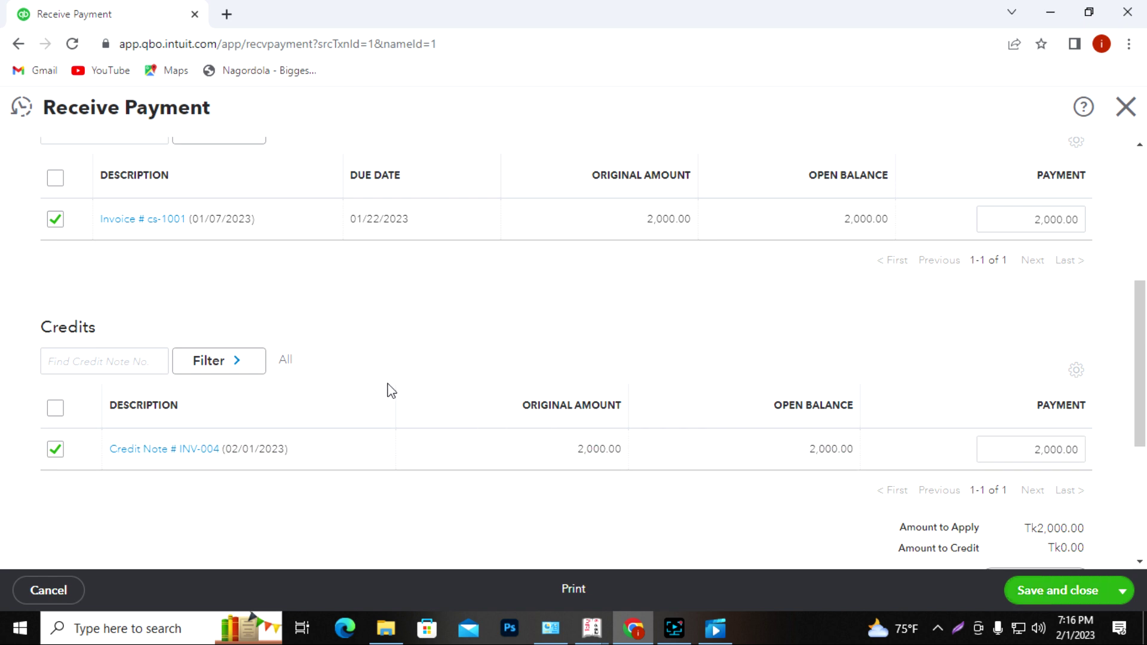
pyautogui.scroll(3, 392, 391)
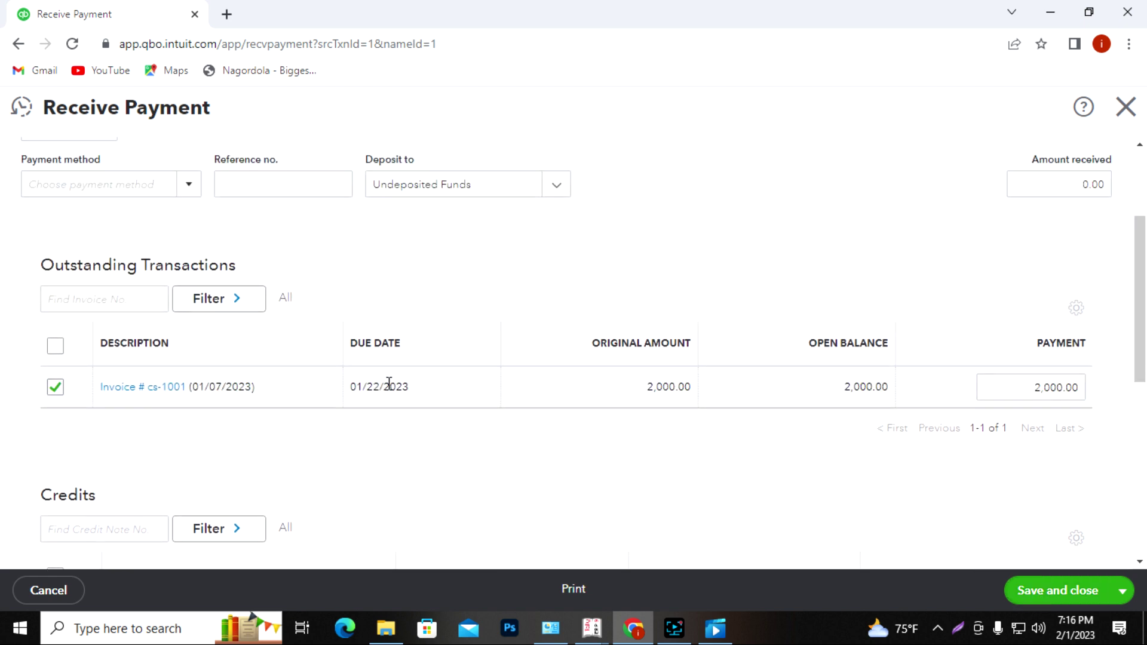
pyautogui.click(18, 45)
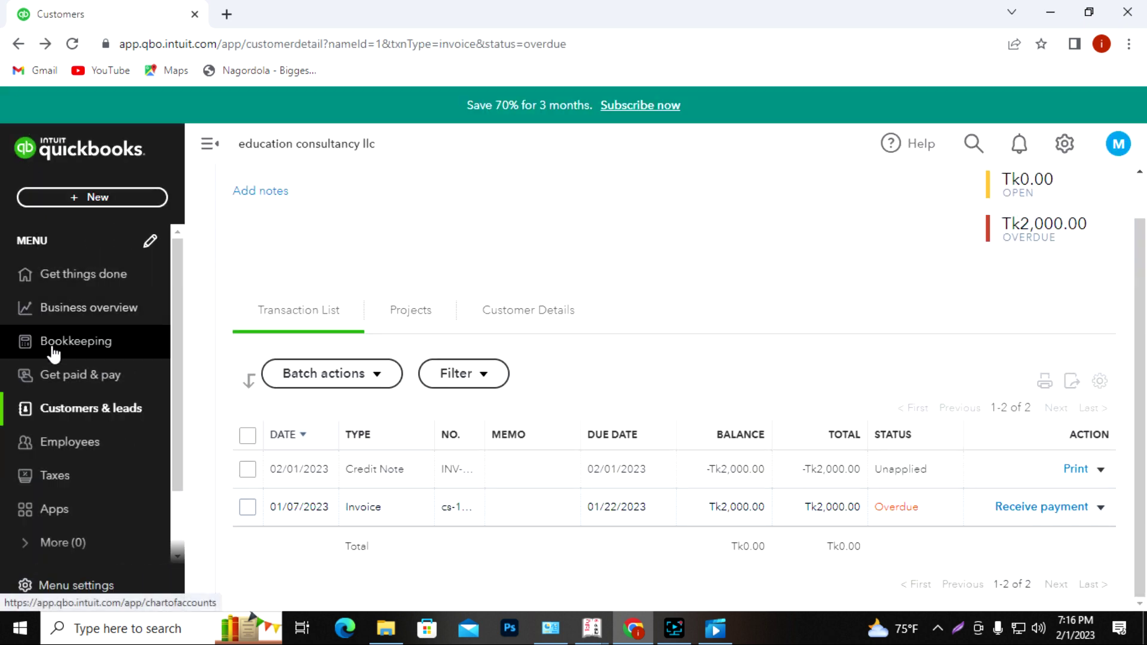
# Create a new invoice for customer Epc bd ltd with payment terms Net 15.
pyautogui.click(53, 375)
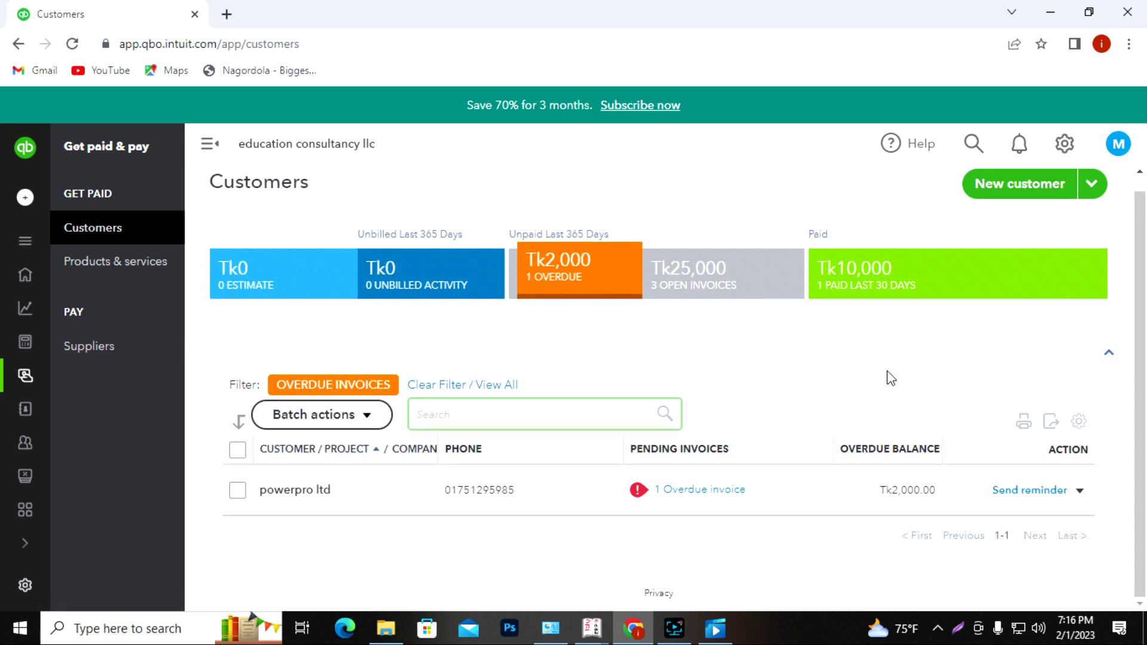
pyautogui.moveTo(43, 167)
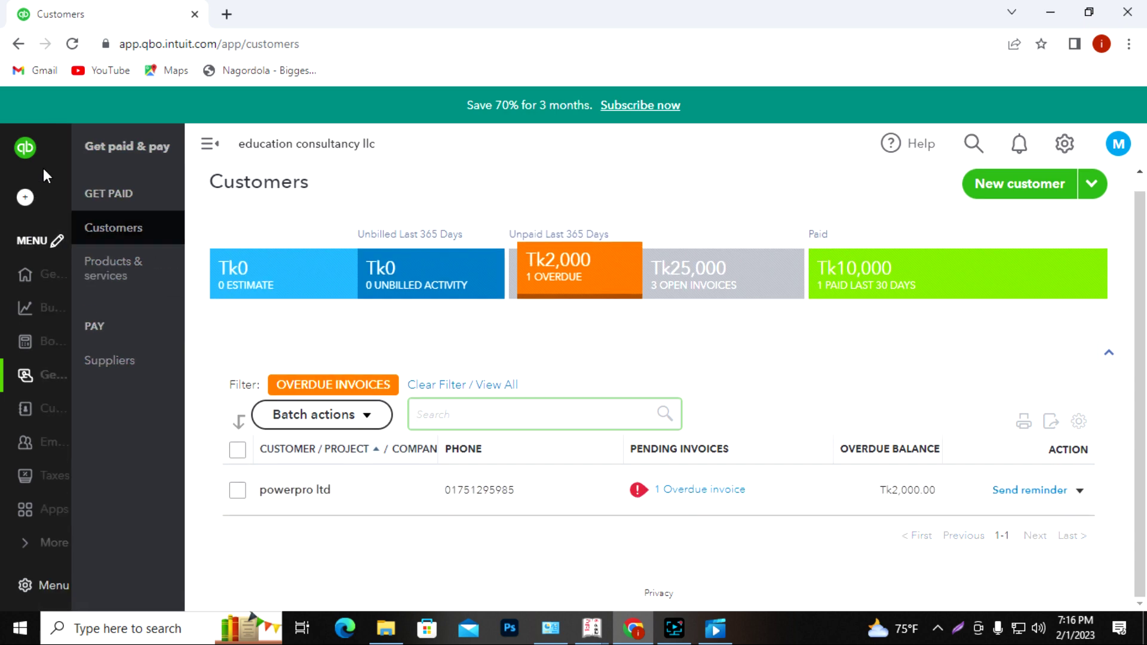
pyautogui.click(90, 197)
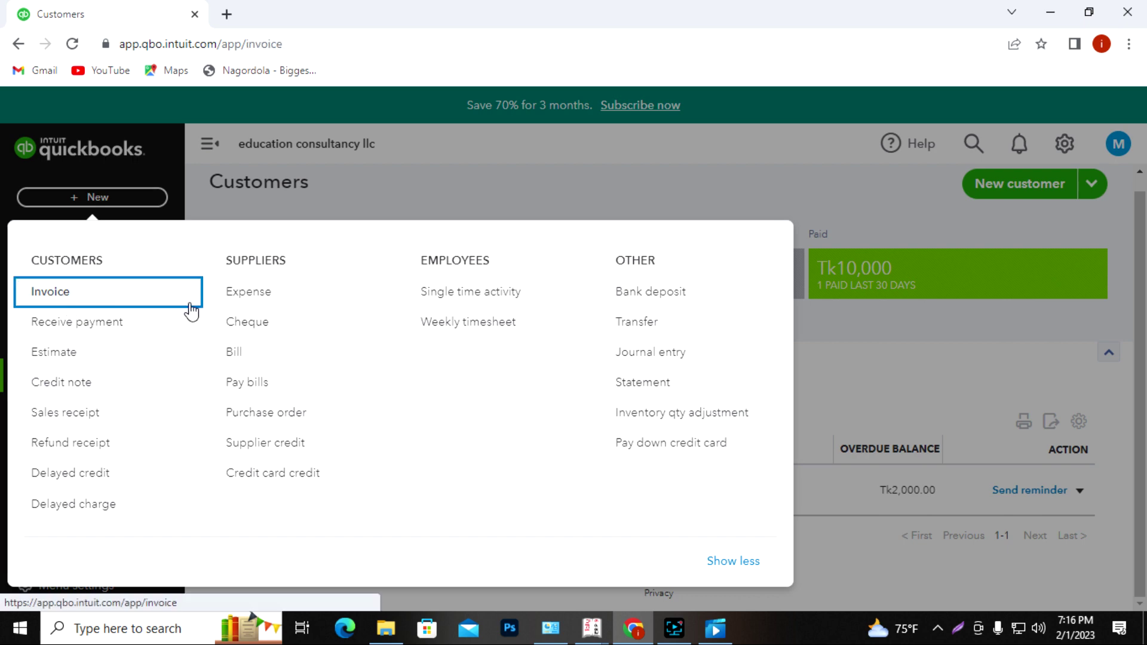
pyautogui.click(185, 305)
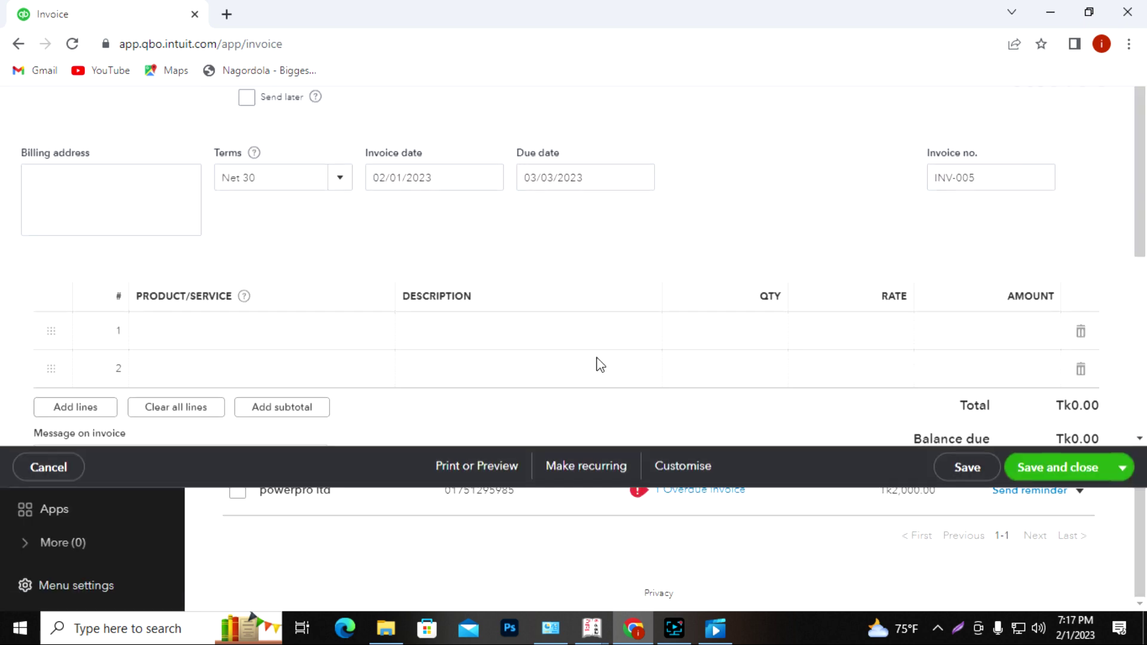
pyautogui.click(203, 192)
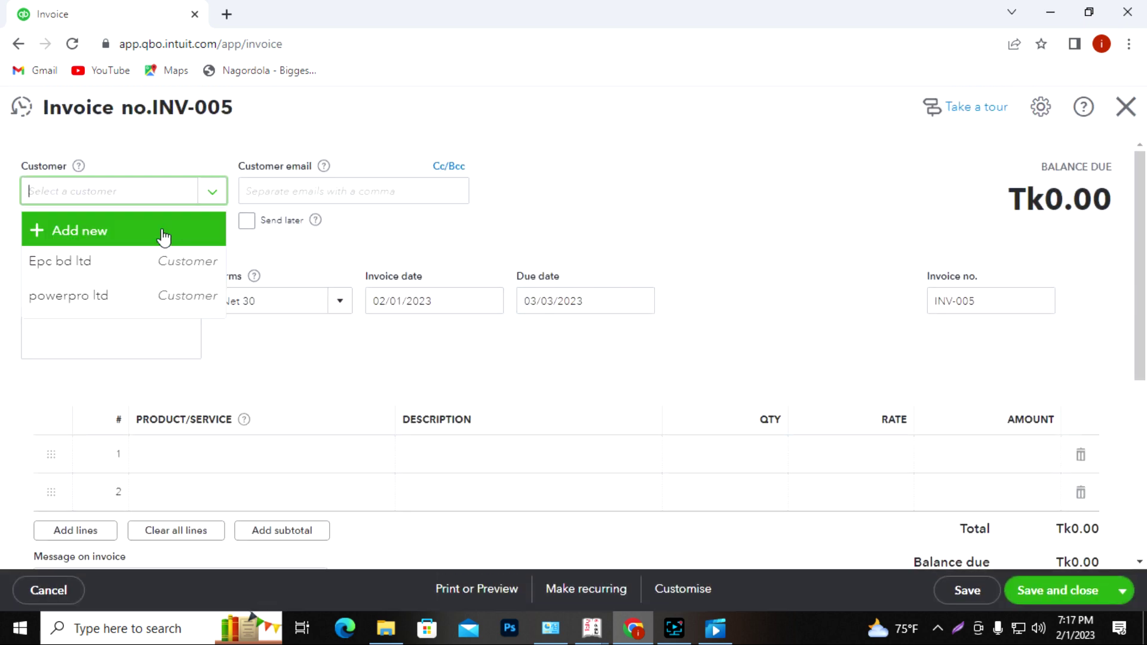
pyautogui.click(84, 261)
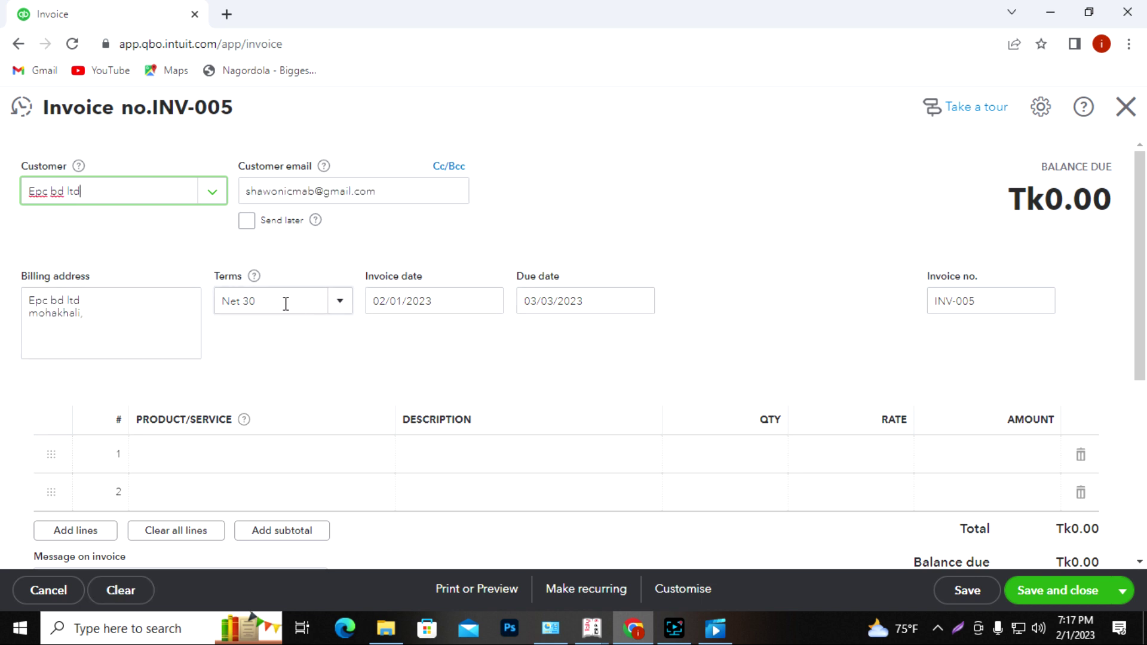
pyautogui.click(340, 309)
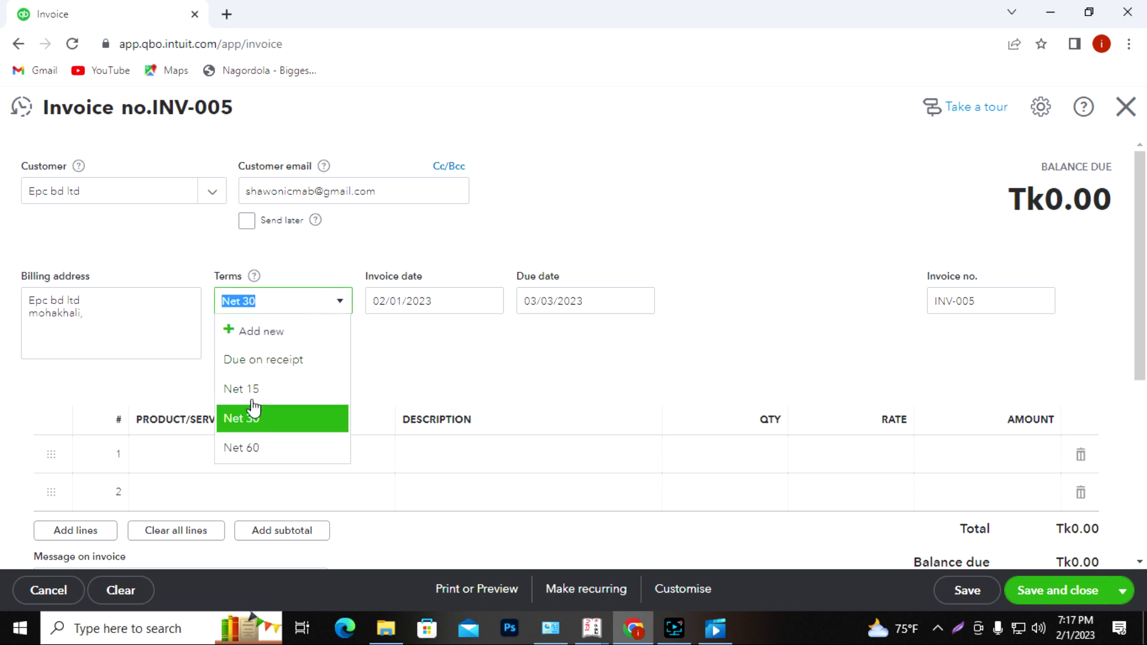
pyautogui.click(251, 389)
# Add a Commission line to the invoice, enter its rate, and save and close the invoice.
pyautogui.scroll(-3, 516, 348)
pyautogui.click(294, 292)
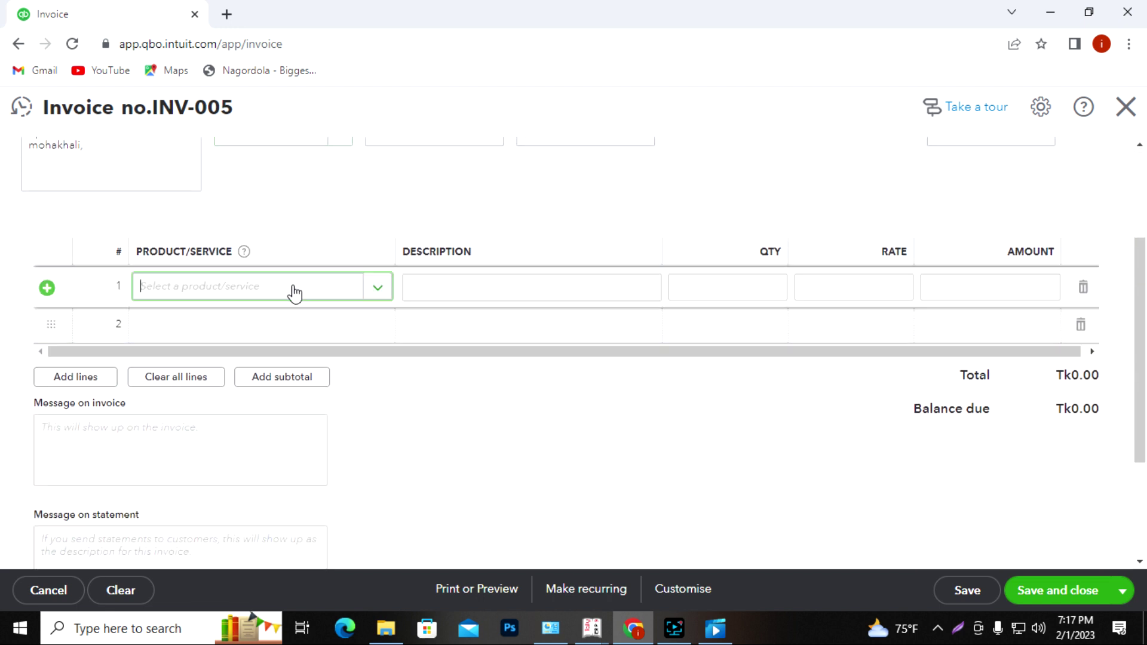
pyautogui.click(382, 288)
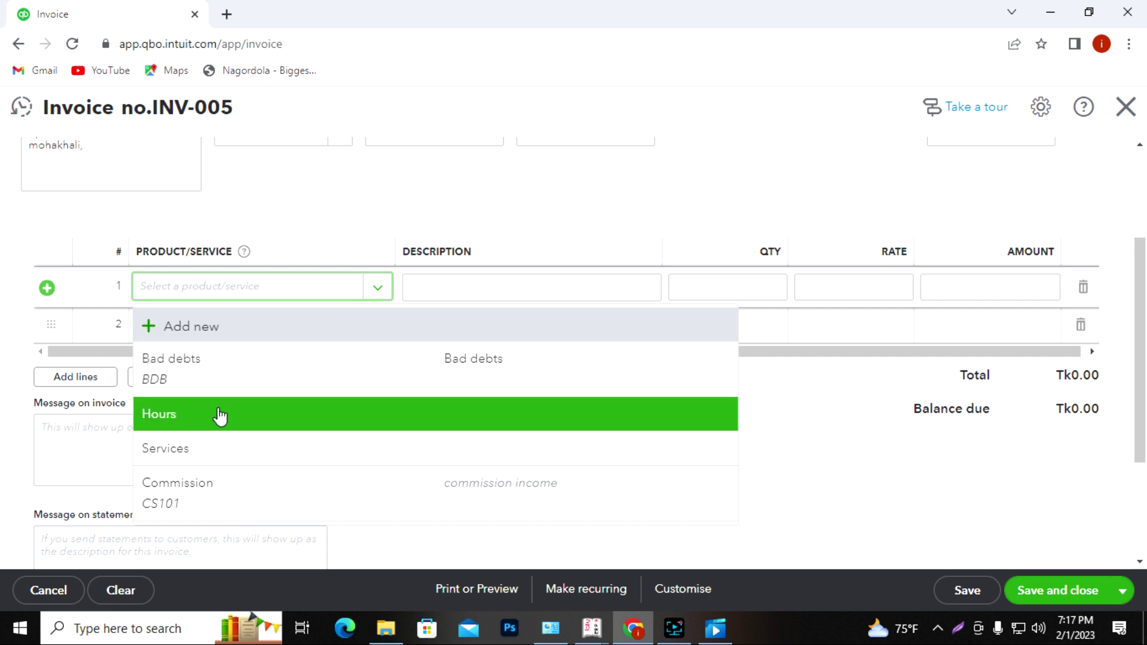
pyautogui.click(201, 490)
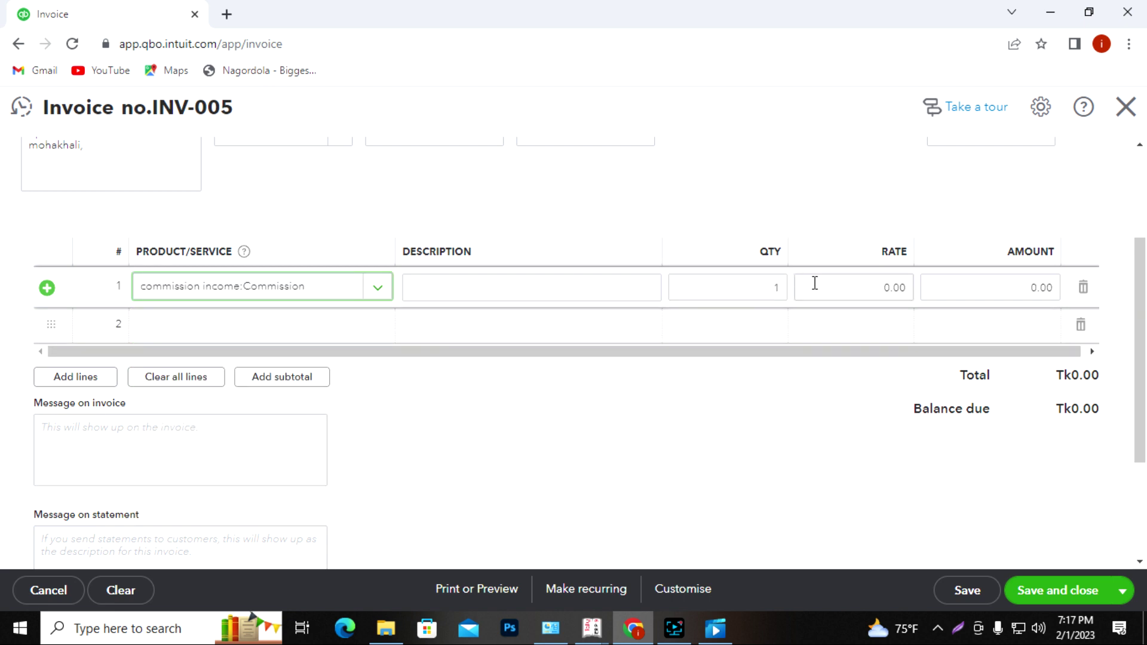
pyautogui.click(843, 288)
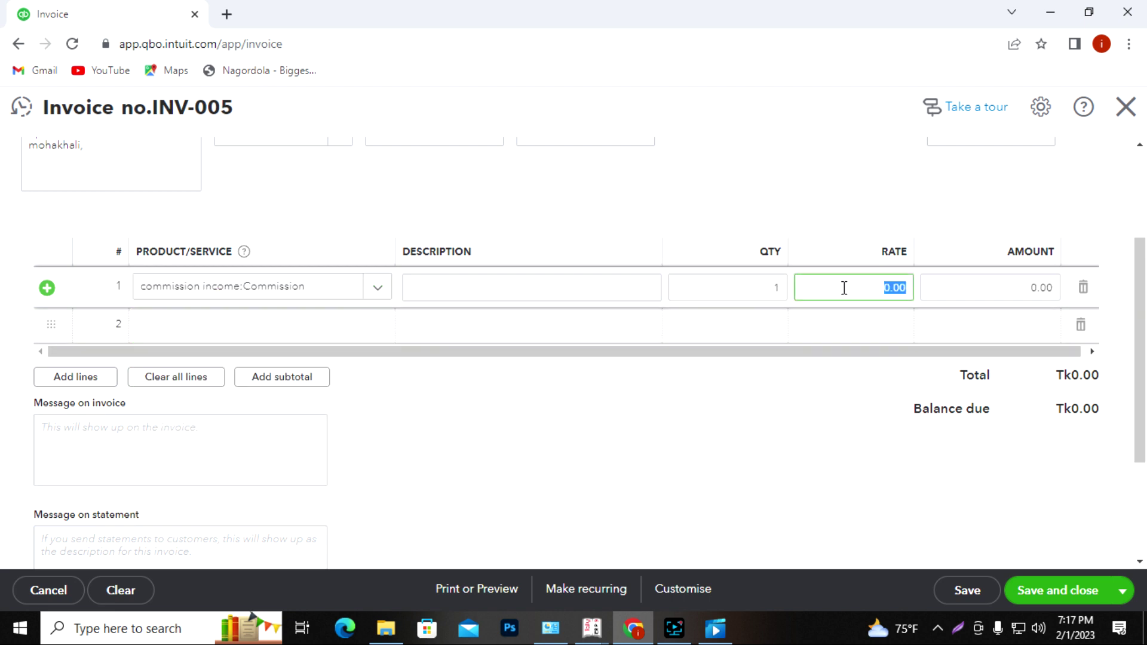
pyautogui.write('5')
pyautogui.click(955, 428)
pyautogui.click(1060, 592)
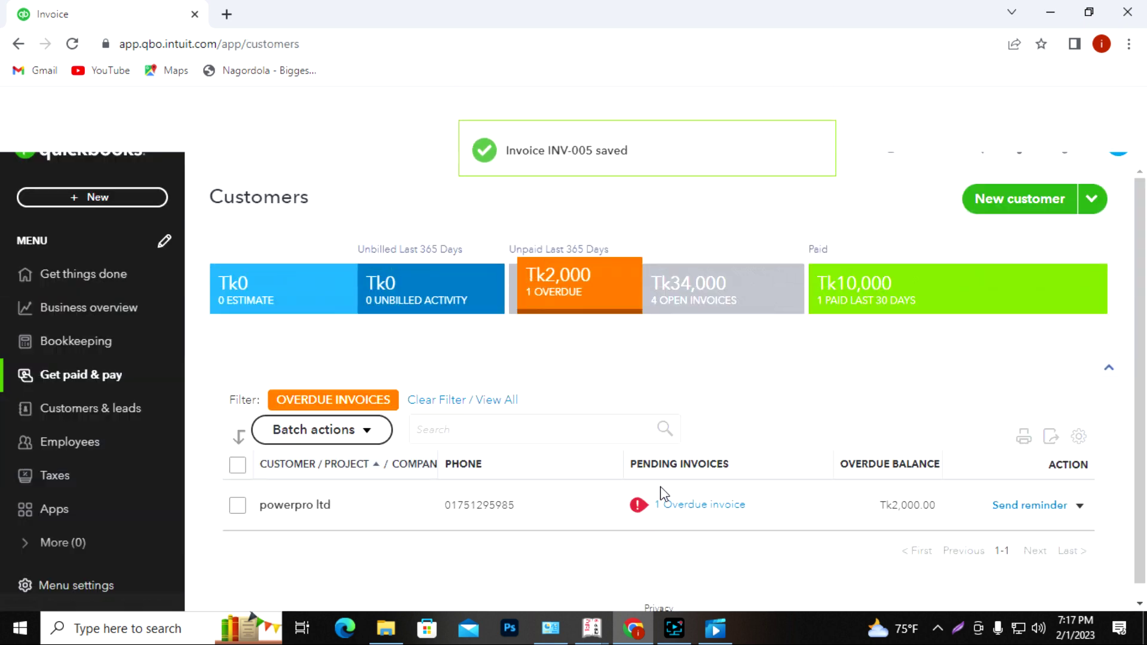
# Reload the customer list and clear its overdue invoices filter to show all customers.
pyautogui.scroll(-1, 662, 493)
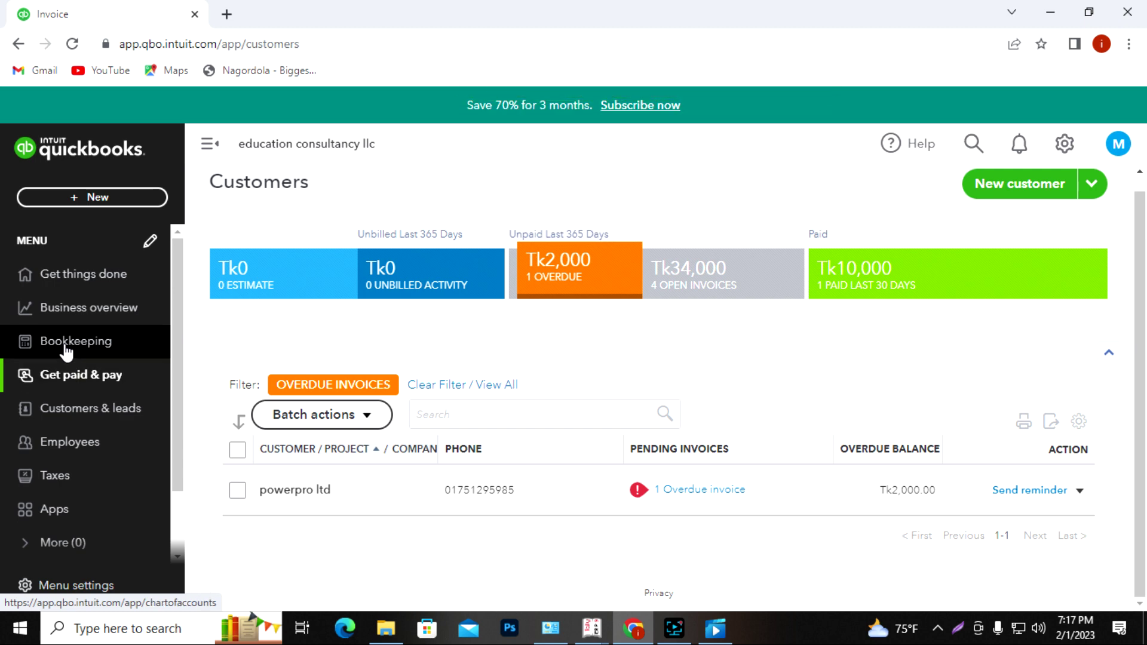
pyautogui.click(65, 409)
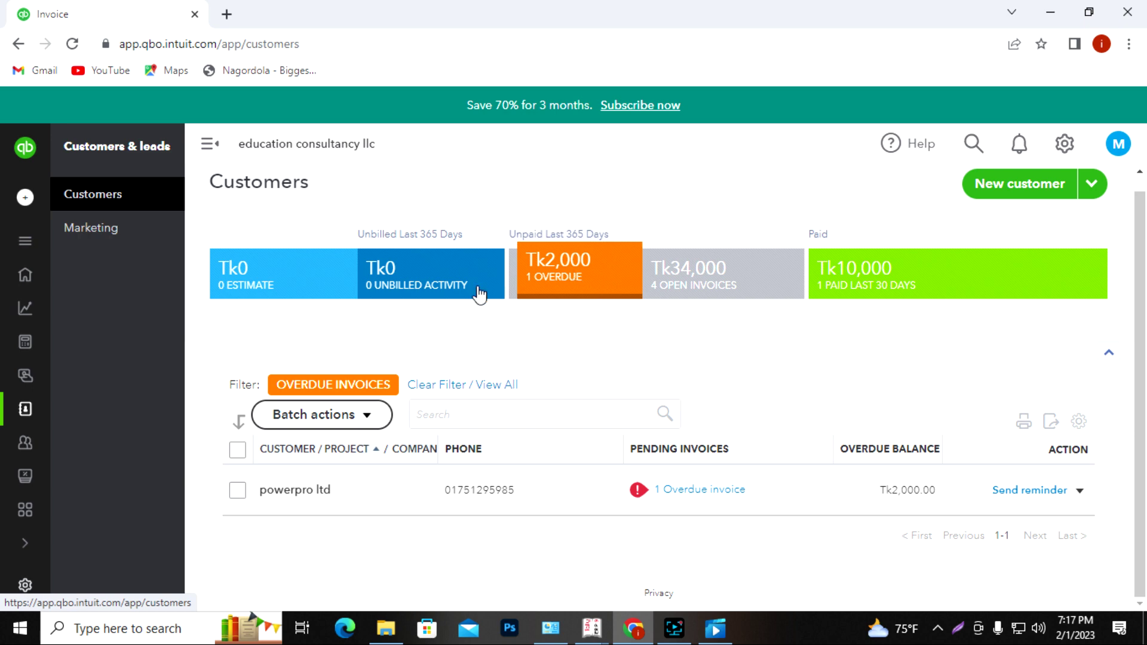
pyautogui.click(72, 43)
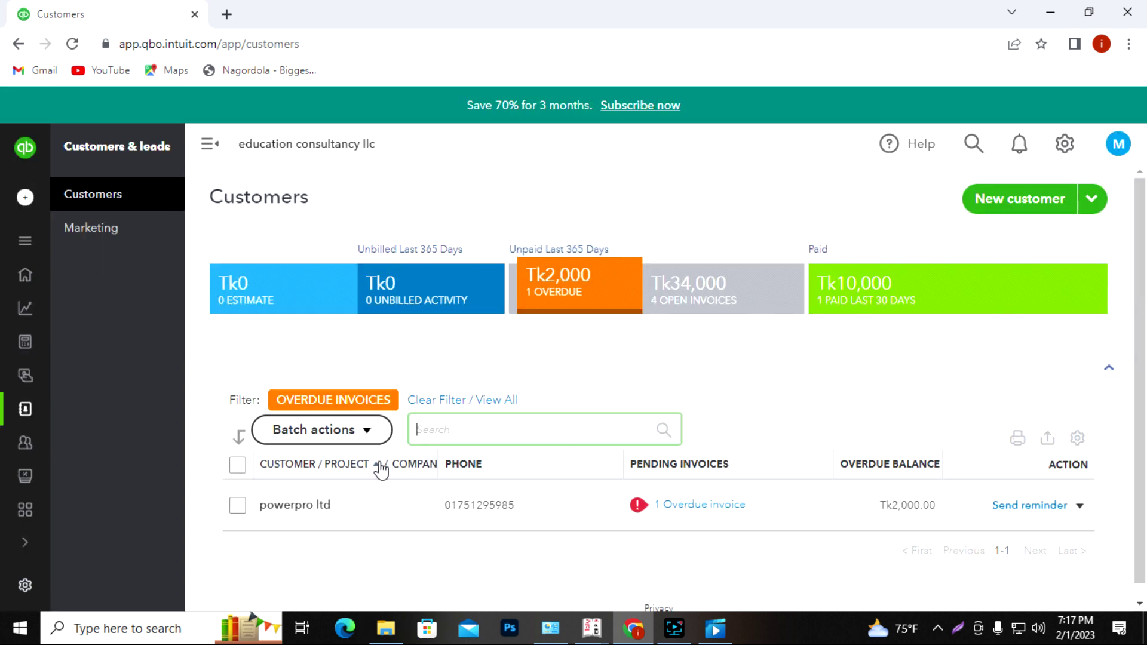
pyautogui.click(376, 432)
pyautogui.click(377, 436)
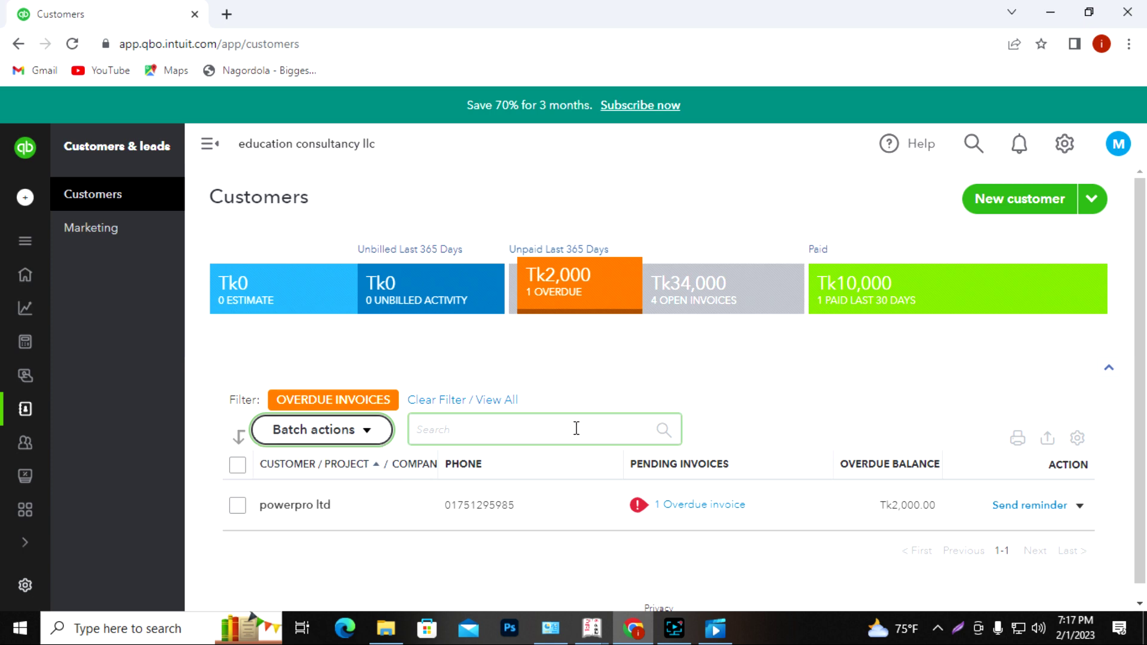
pyautogui.click(481, 401)
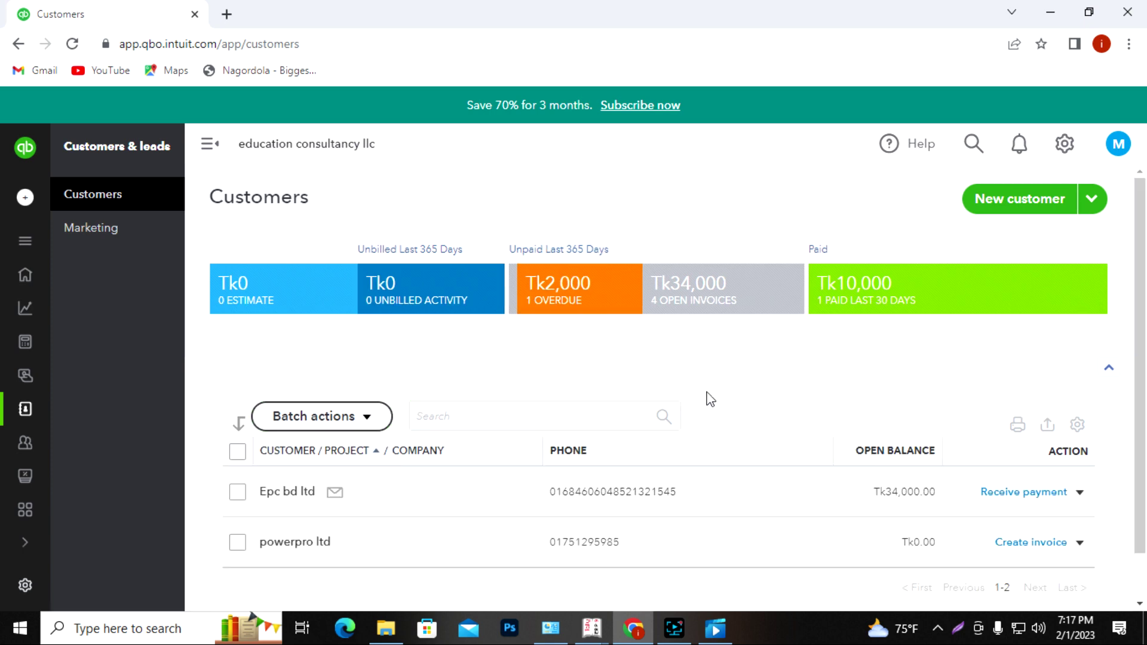
# Open invoice INV-005 of customer Epc bd ltd, set its invoice date to 01/03/2023, and save and close it.
pyautogui.click(494, 503)
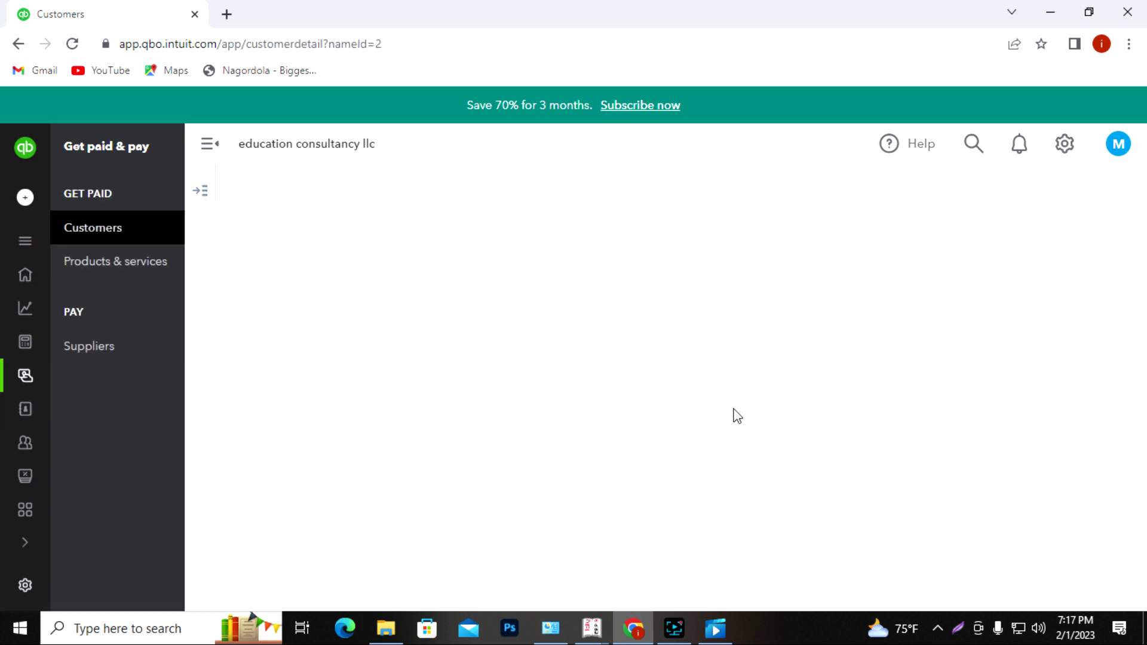
pyautogui.scroll(-3, 735, 414)
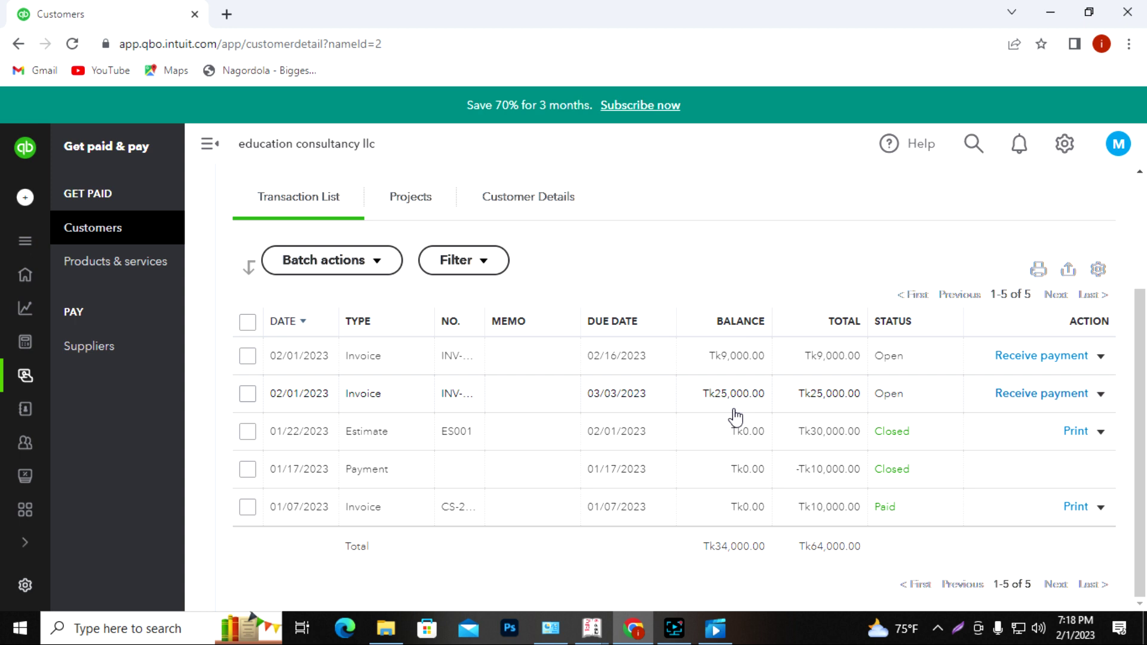
pyautogui.click(647, 371)
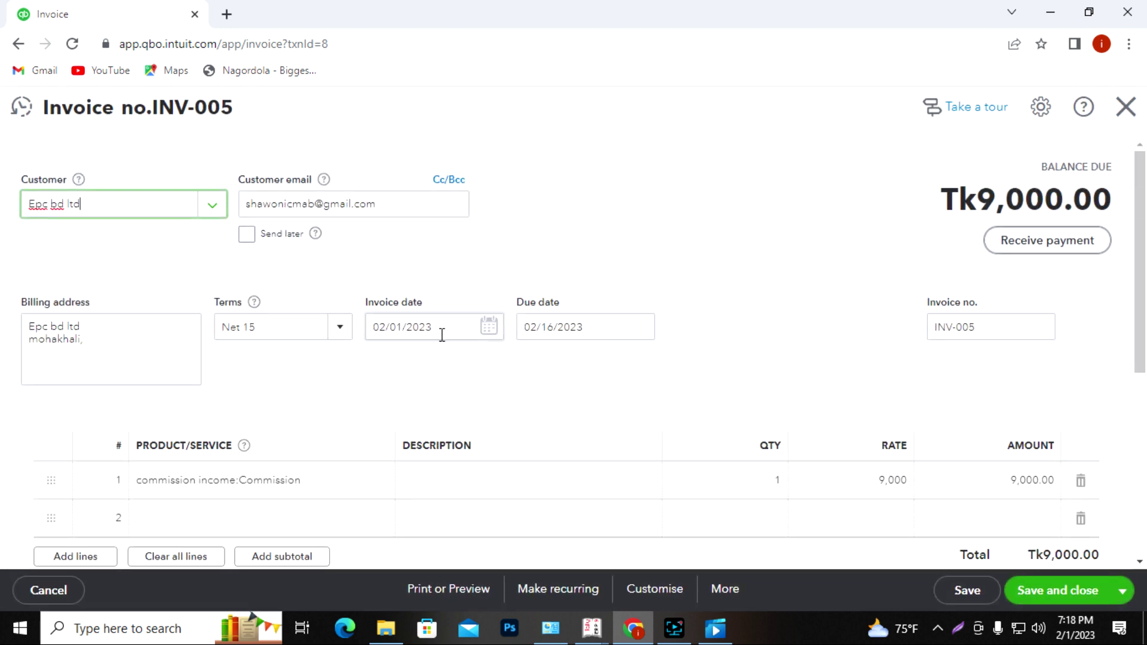
pyautogui.click(487, 332)
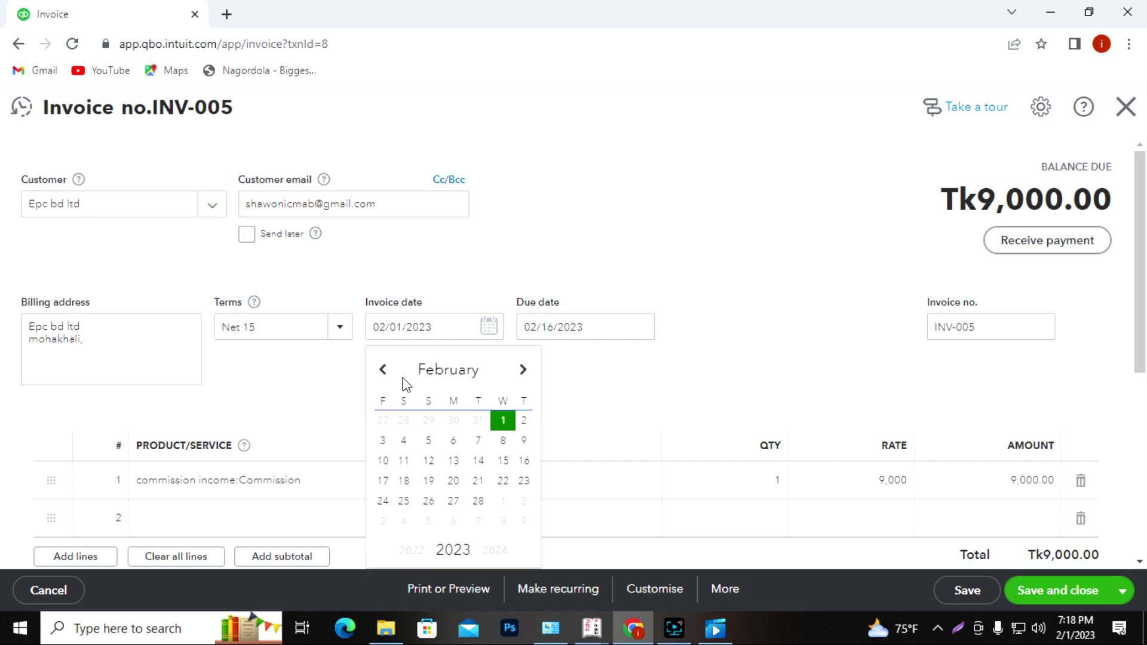
pyautogui.click(382, 370)
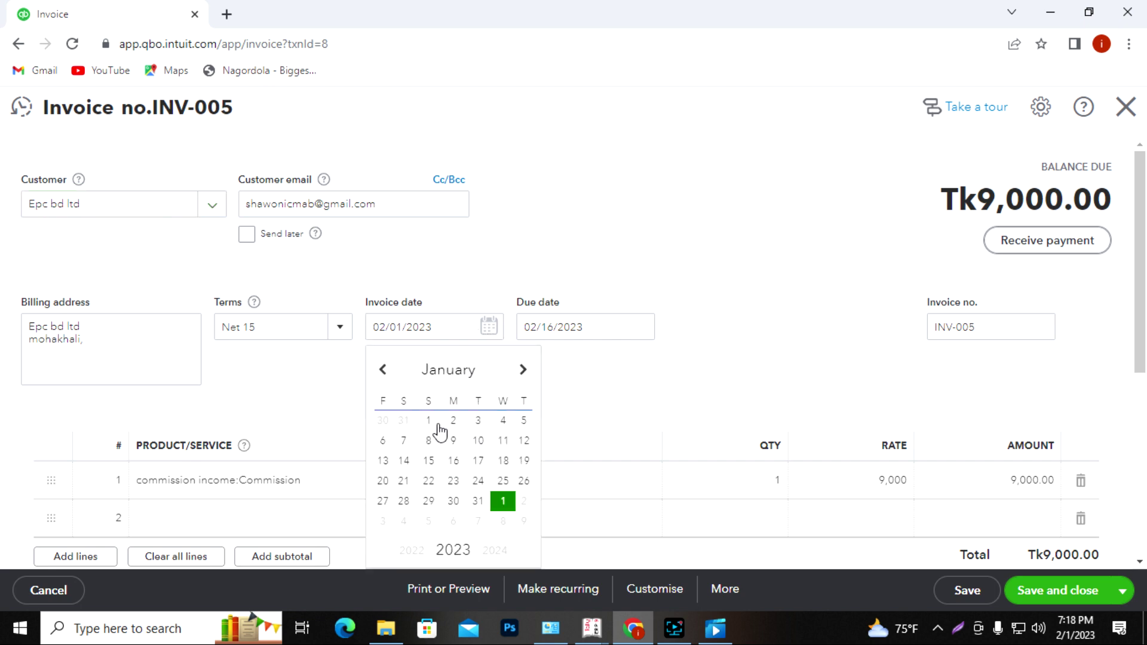
pyautogui.click(480, 420)
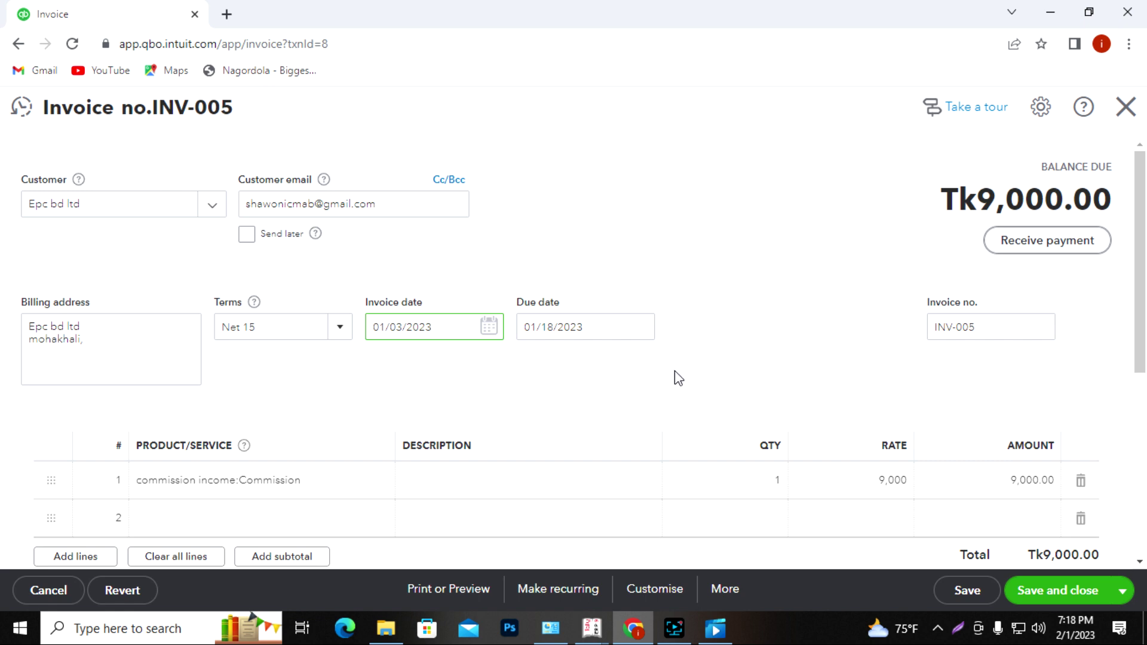
pyautogui.click(1039, 590)
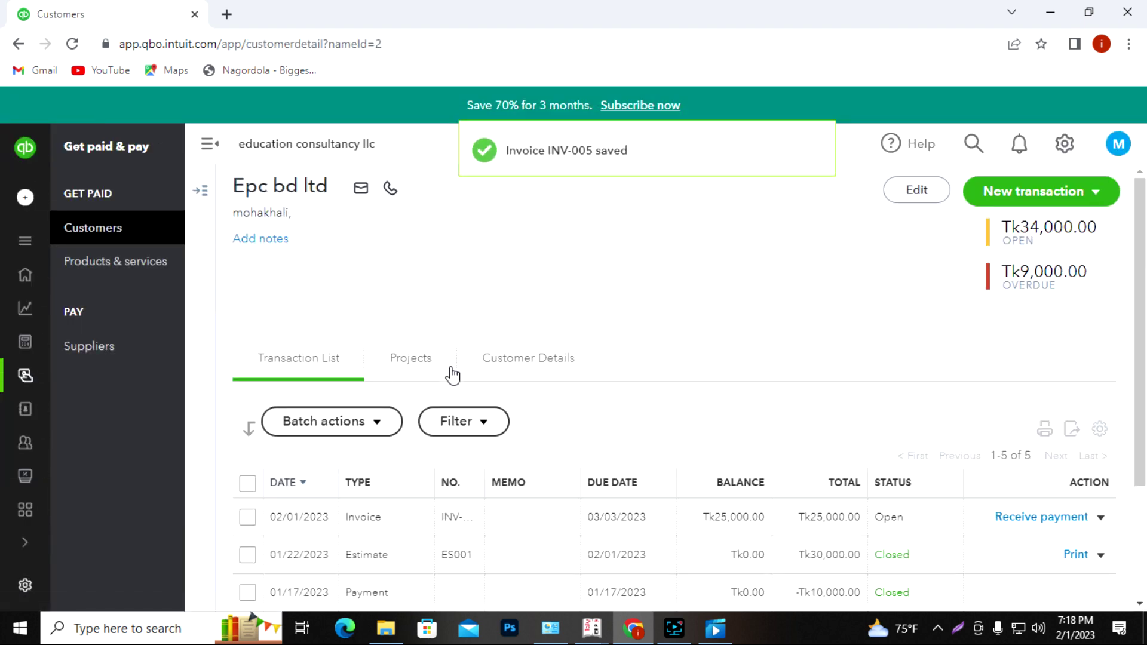
# Check Epc bd ltd's transaction list, then return to the customer list and filter it to overdue invoices.
pyautogui.scroll(-3, 619, 402)
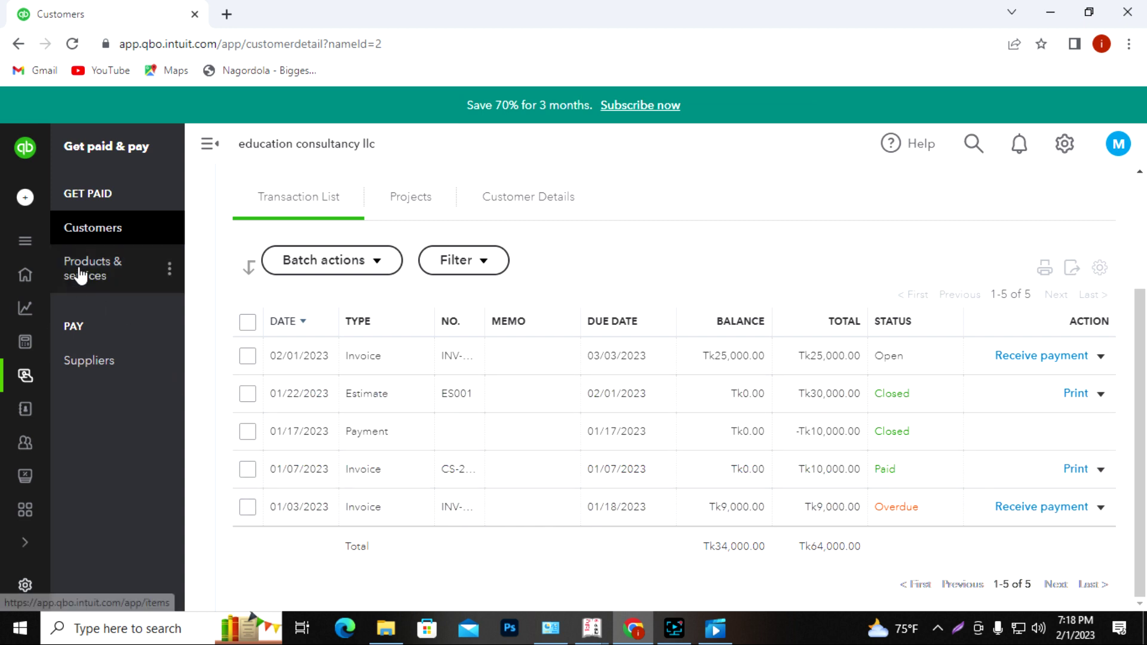
pyautogui.moveTo(26, 345)
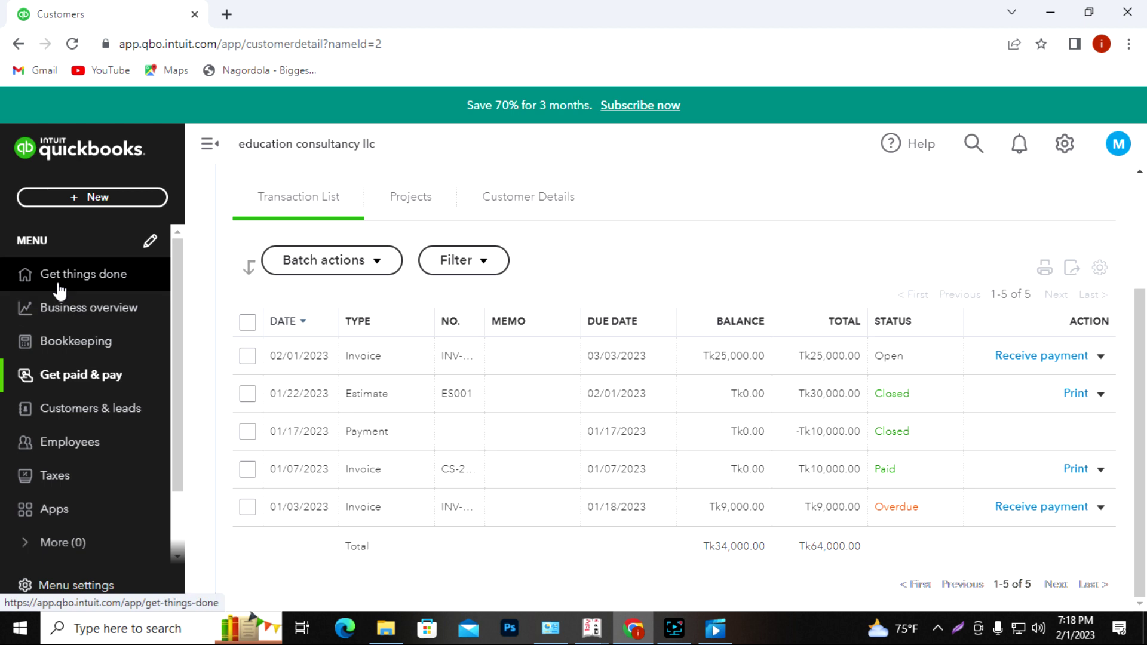
pyautogui.click(63, 344)
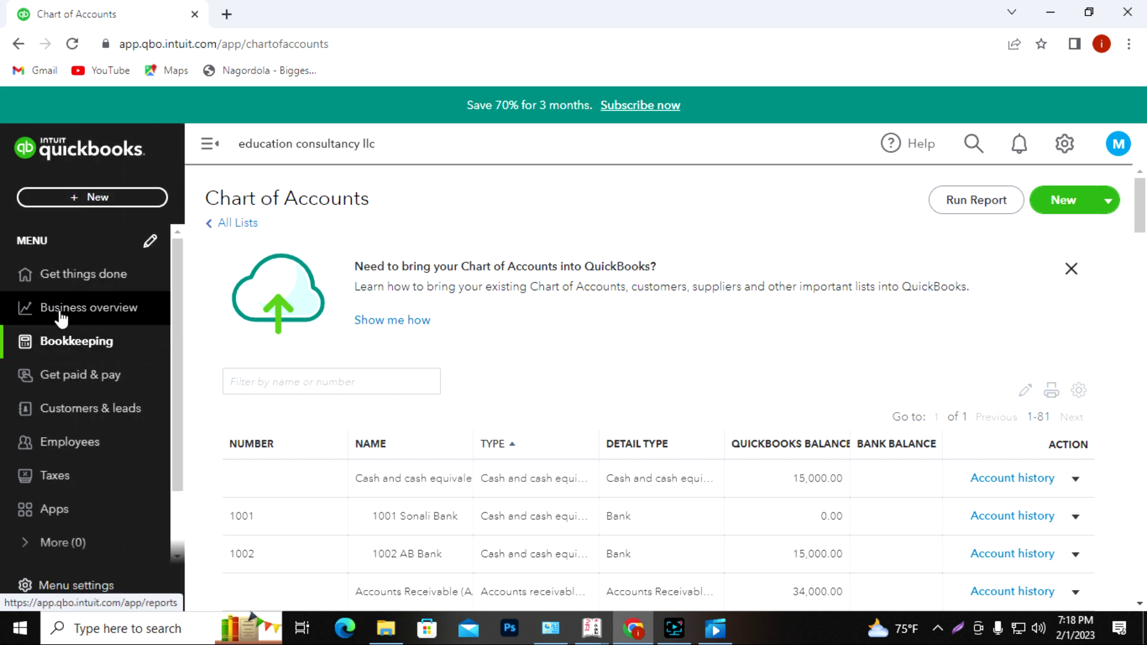
pyautogui.click(60, 273)
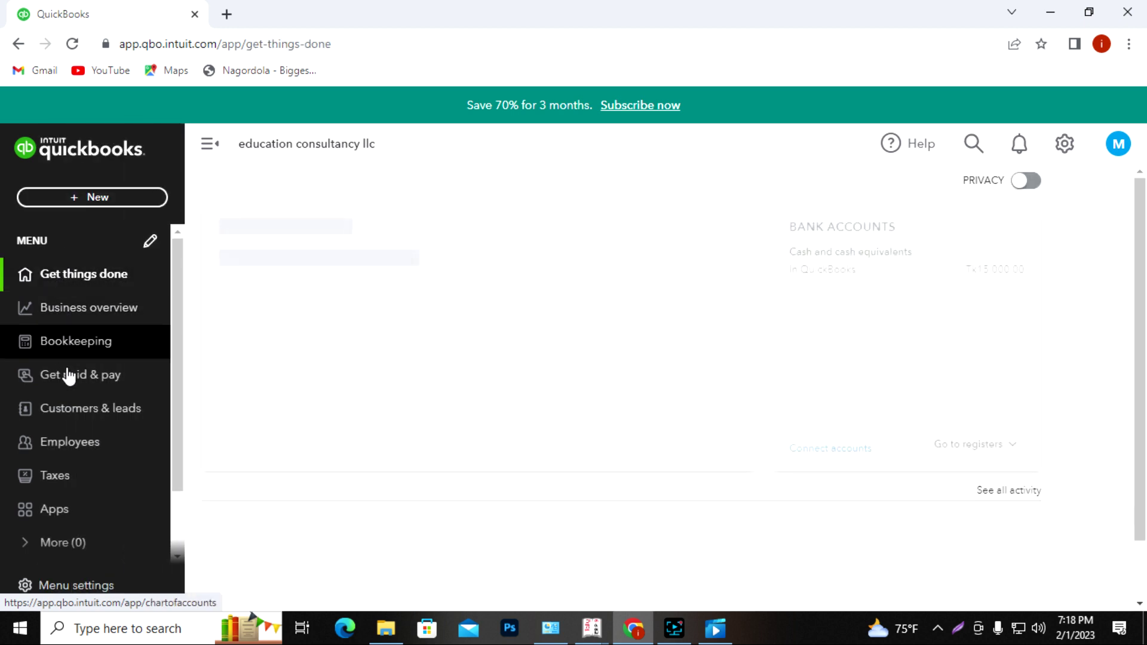
pyautogui.click(30, 407)
pyautogui.click(616, 417)
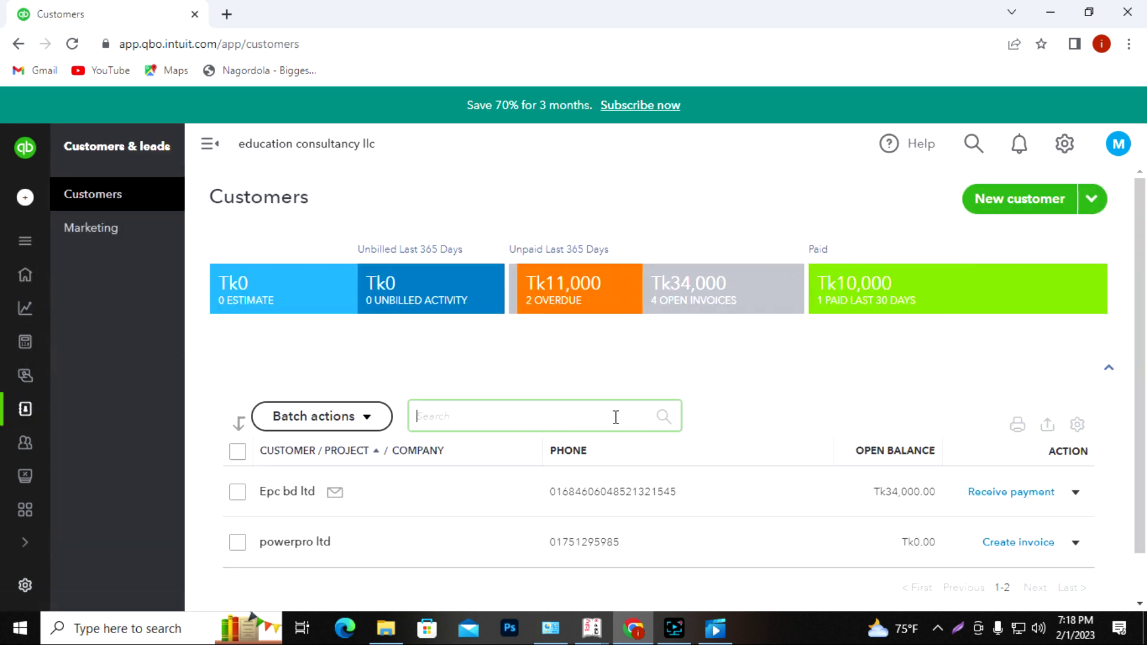
pyautogui.scroll(-1, 696, 436)
pyautogui.scroll(1, 700, 436)
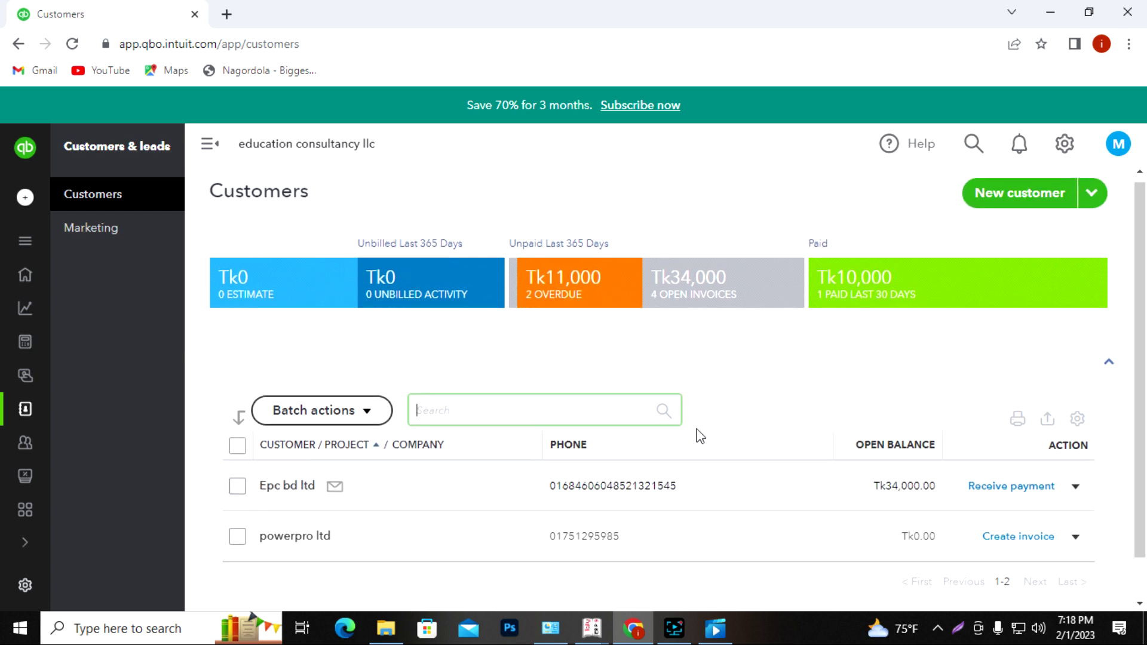
pyautogui.click(574, 300)
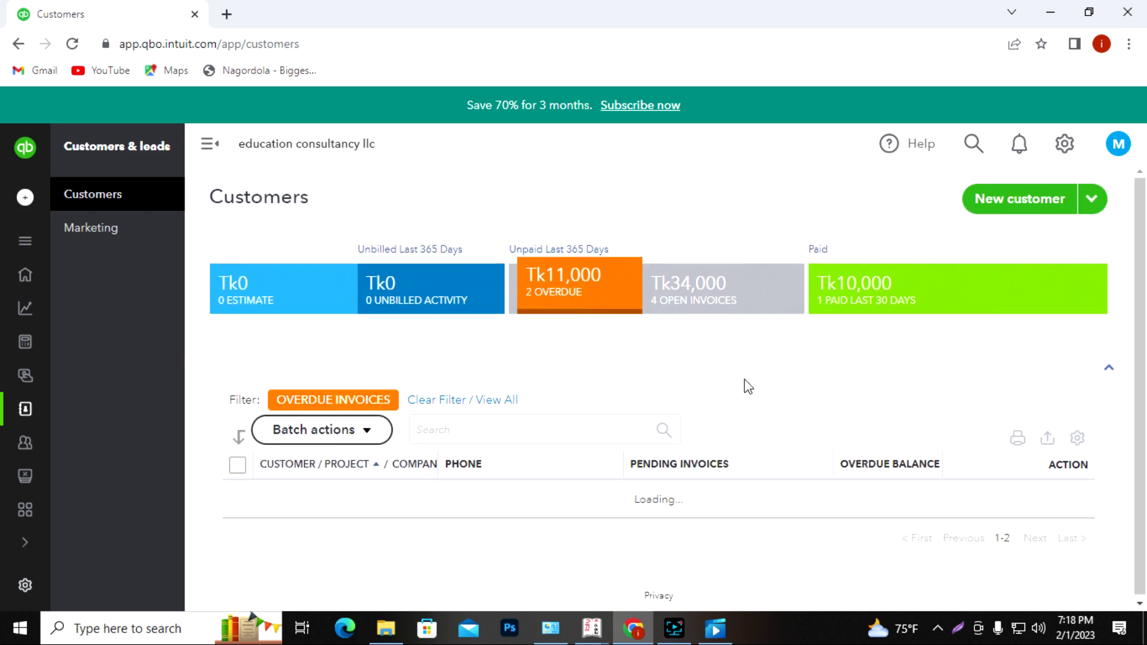
pyautogui.scroll(-1, 747, 387)
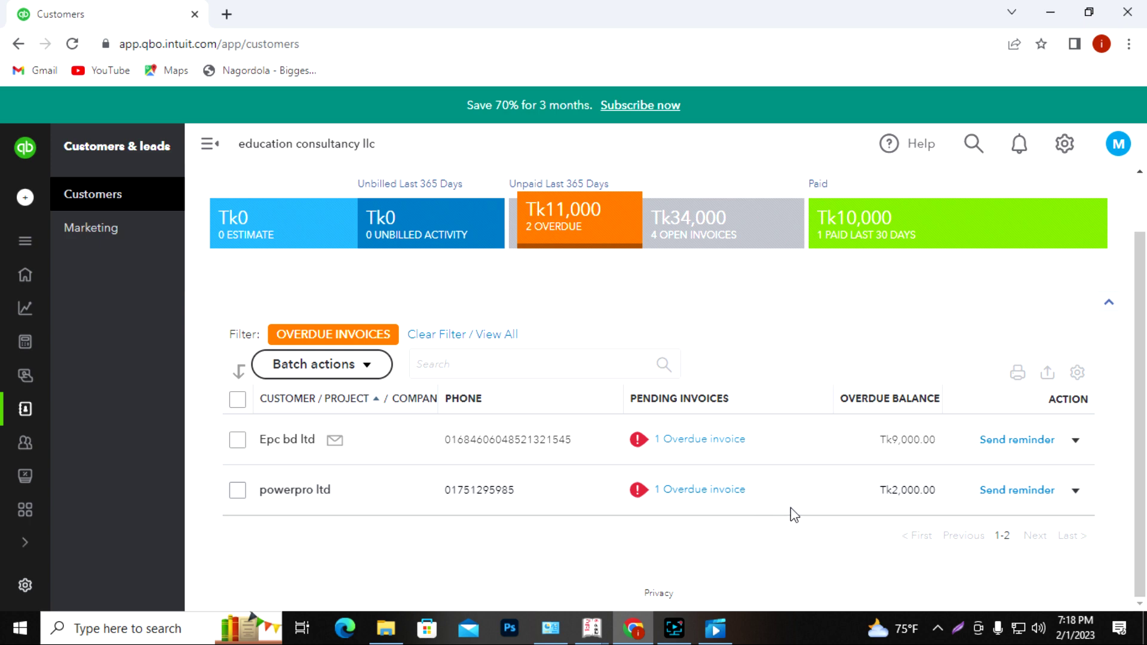
# Open the payment form for powerpro ltd's overdue invoice, review its outstanding transactions and credits, and leave without saving.
pyautogui.click(725, 484)
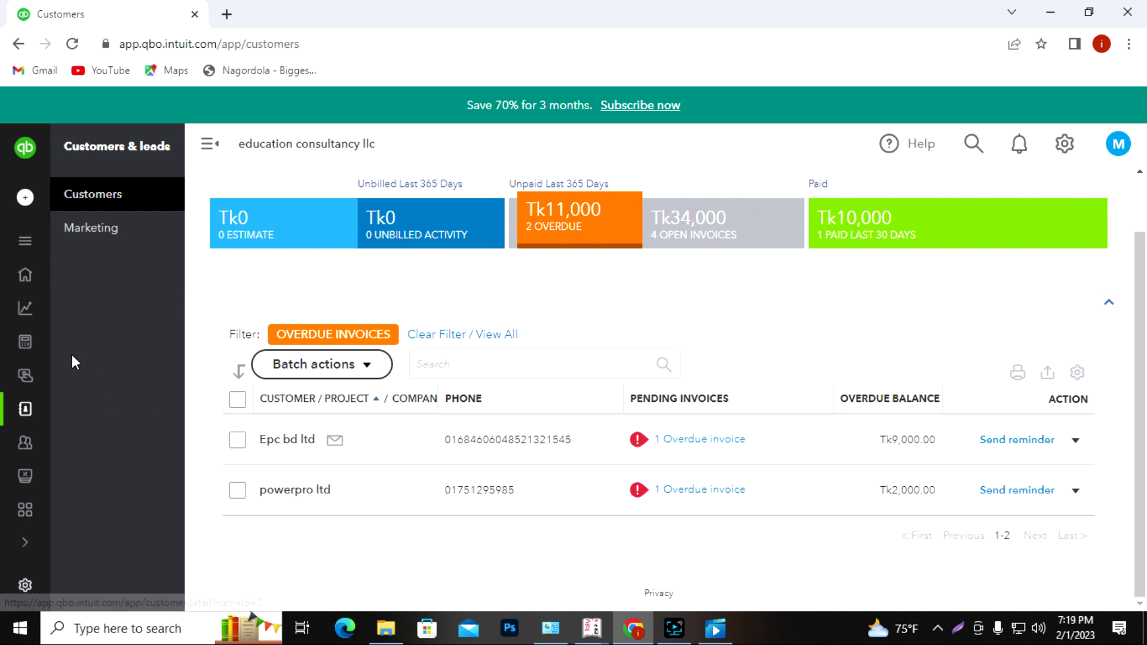
pyautogui.moveTo(57, 377)
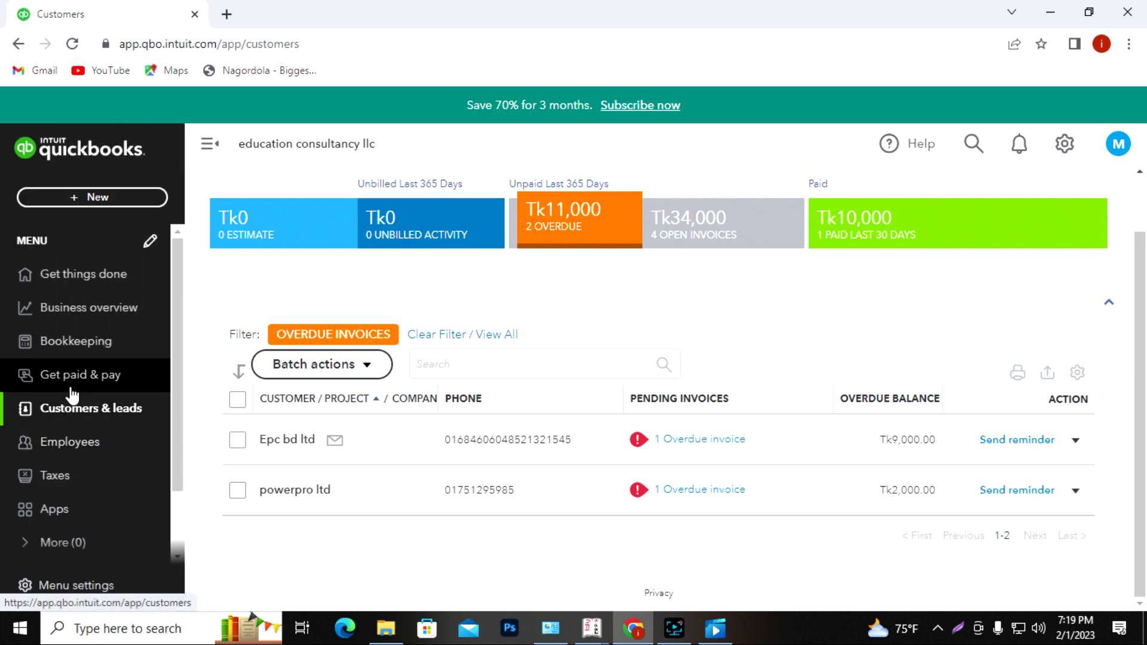
pyautogui.click(76, 377)
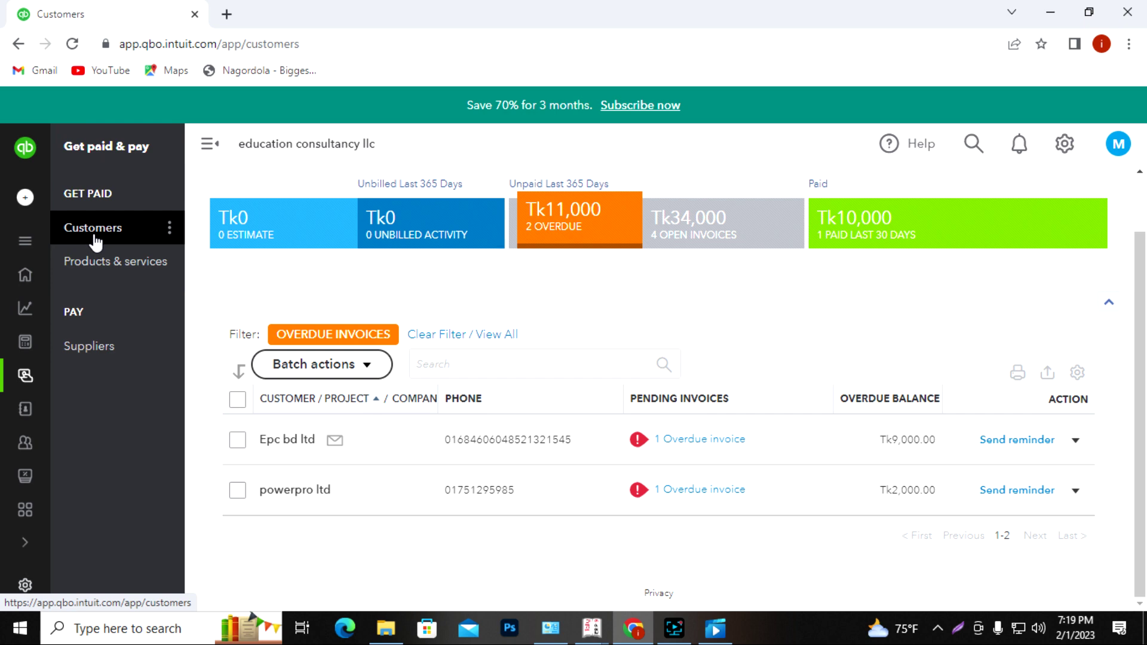
pyautogui.click(677, 491)
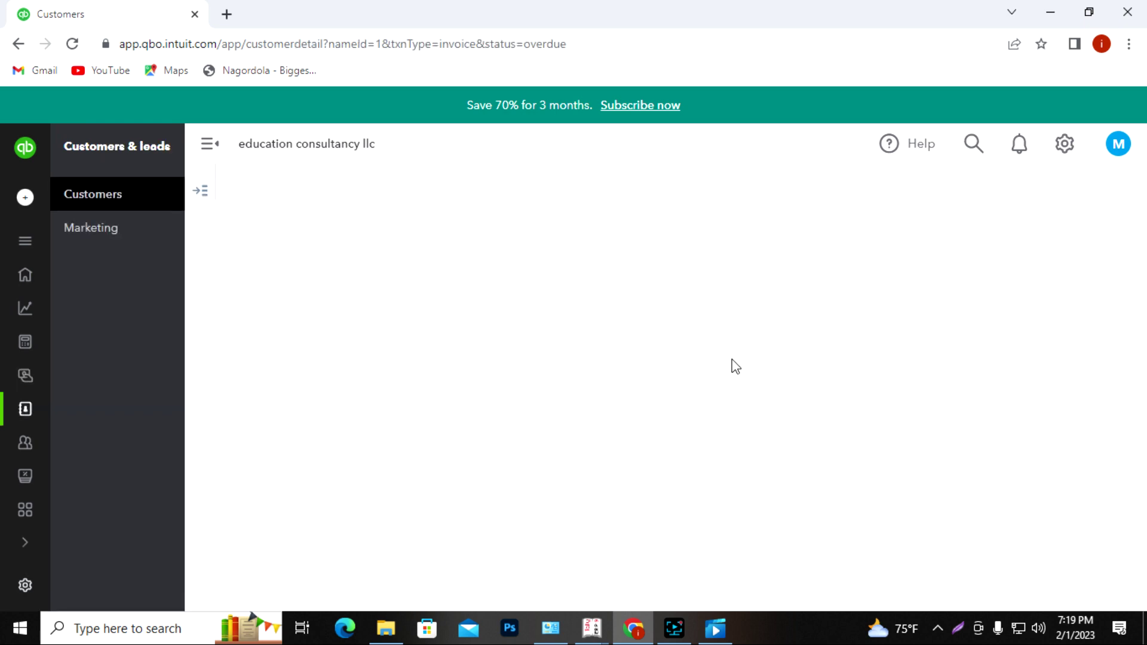
pyautogui.scroll(-2, 729, 366)
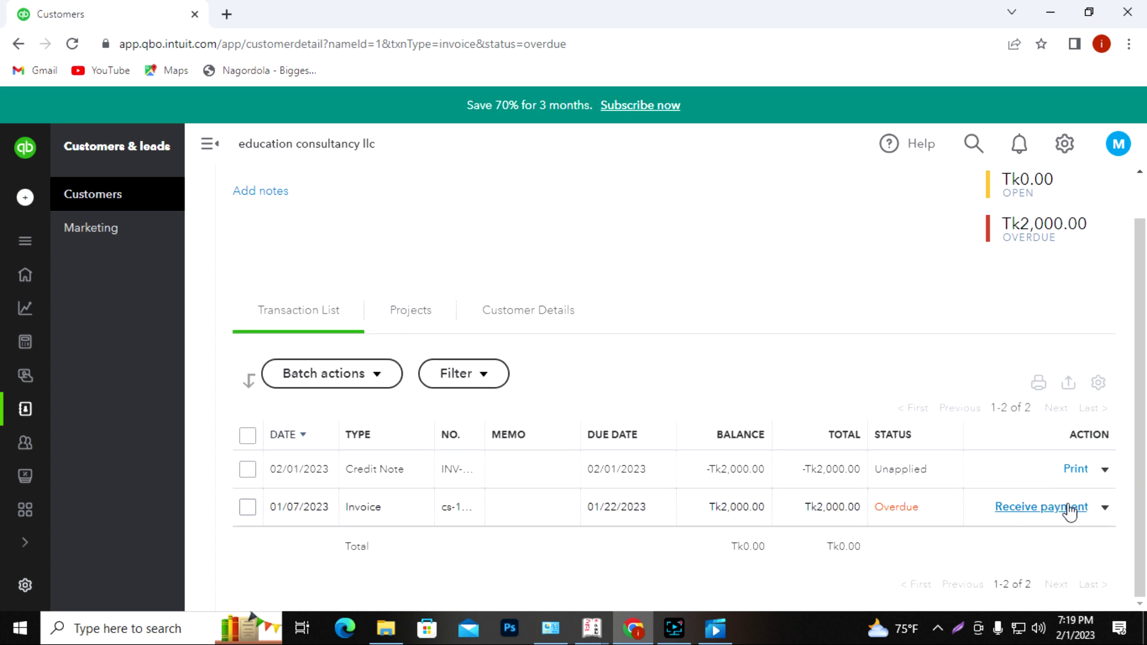
pyautogui.click(1036, 514)
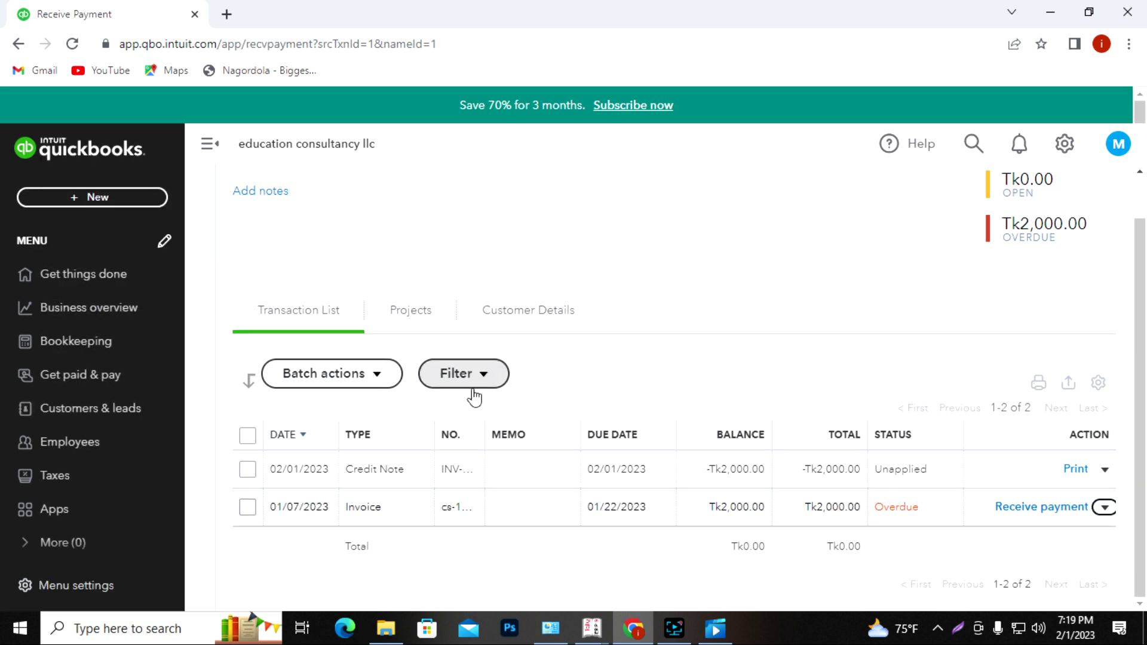
pyautogui.scroll(-4, 472, 395)
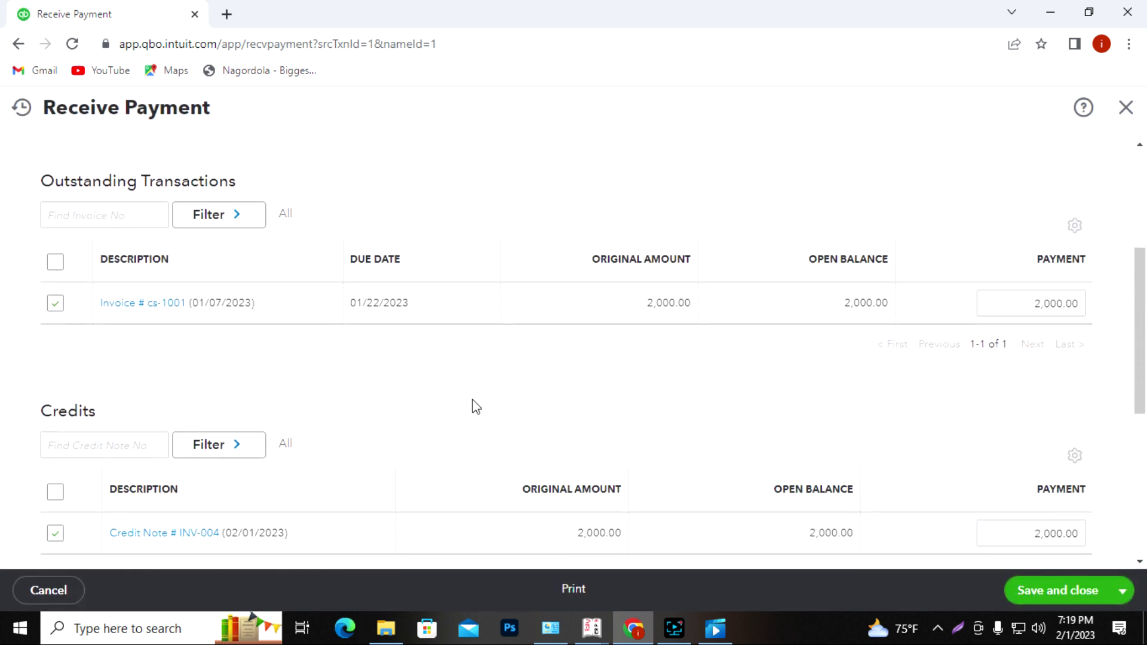
pyautogui.scroll(-2, 476, 406)
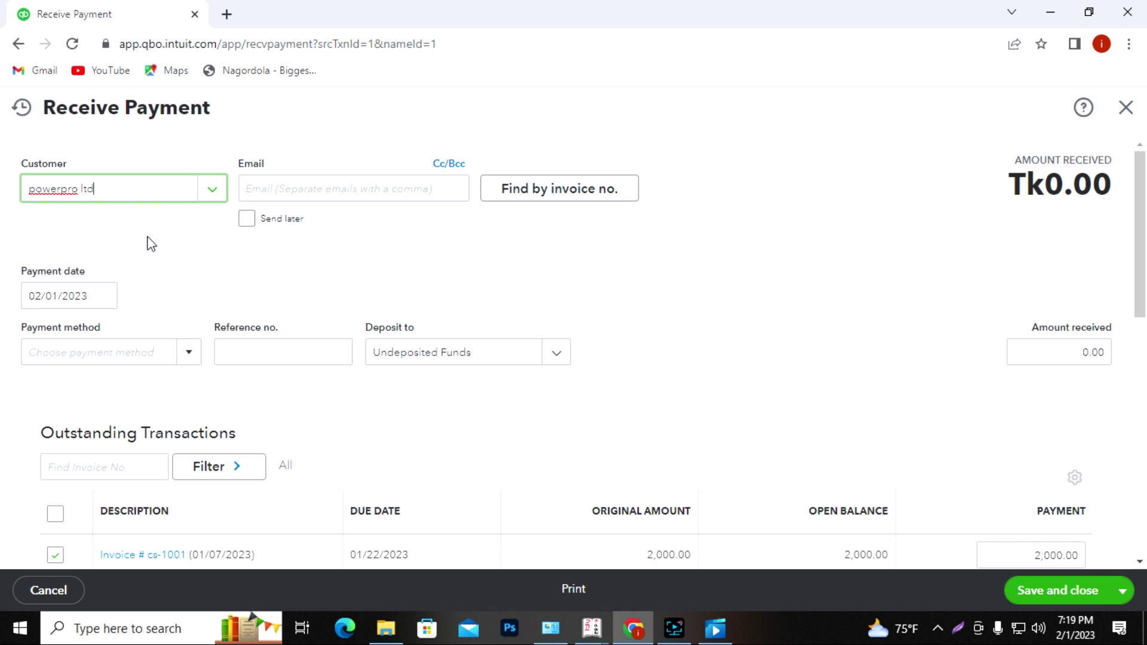
pyautogui.click(18, 46)
# Create a new invoice for customer powerpro ltd with the invoice date 01/03/2023.
pyautogui.moveTo(46, 264)
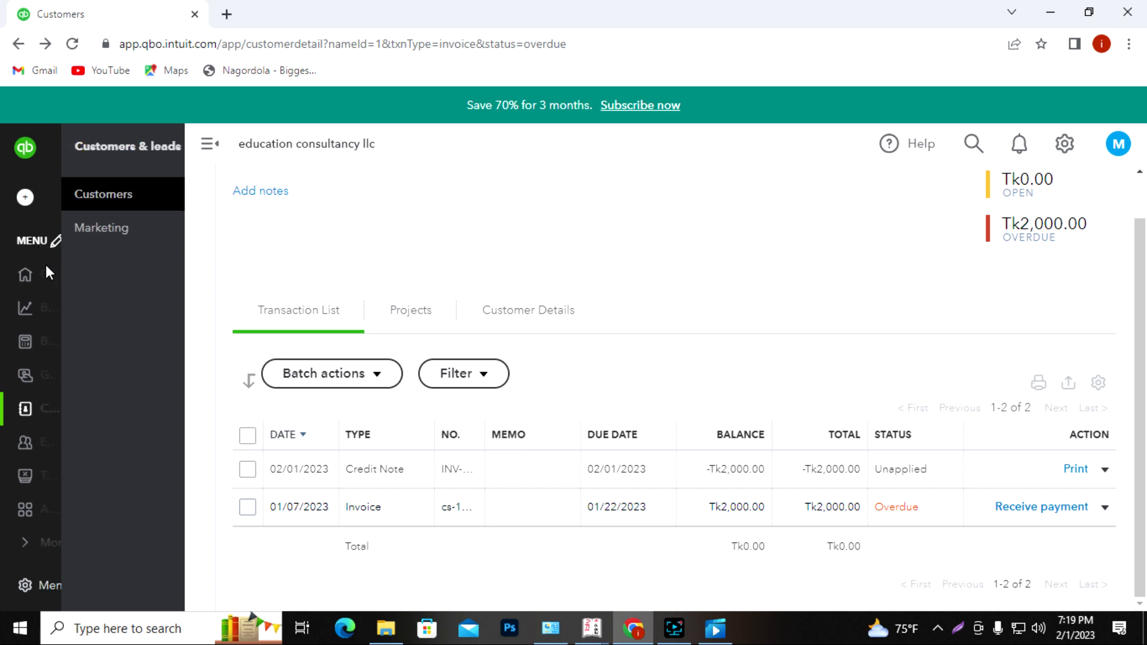
pyautogui.click(53, 197)
pyautogui.click(75, 295)
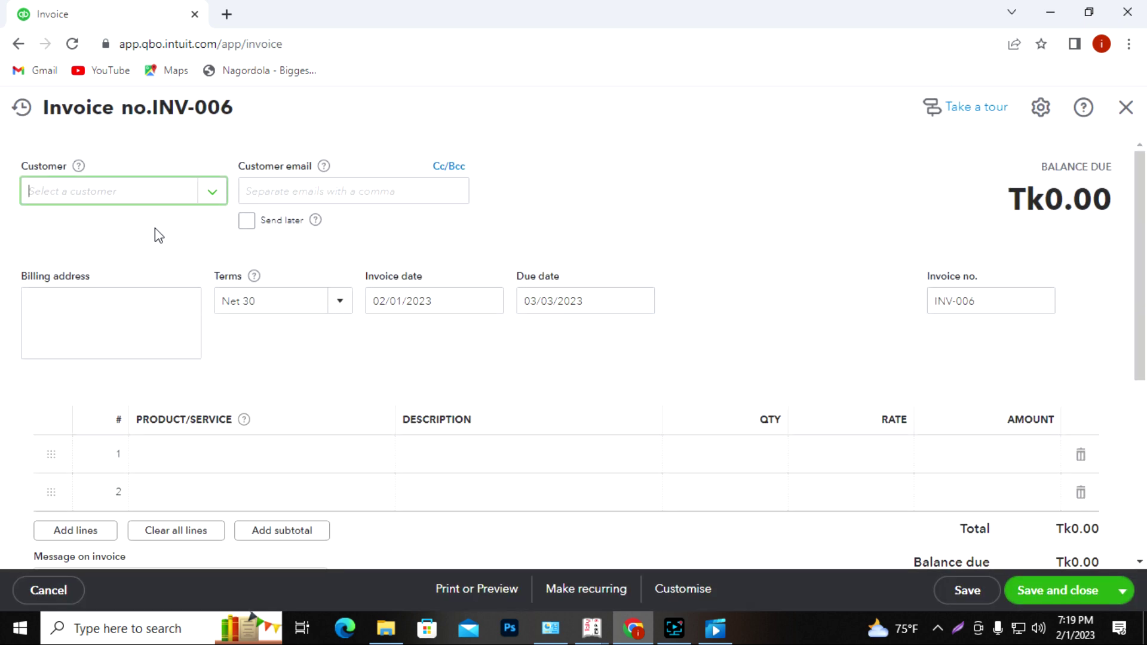
pyautogui.click(212, 192)
pyautogui.click(83, 294)
pyautogui.click(449, 302)
pyautogui.click(384, 344)
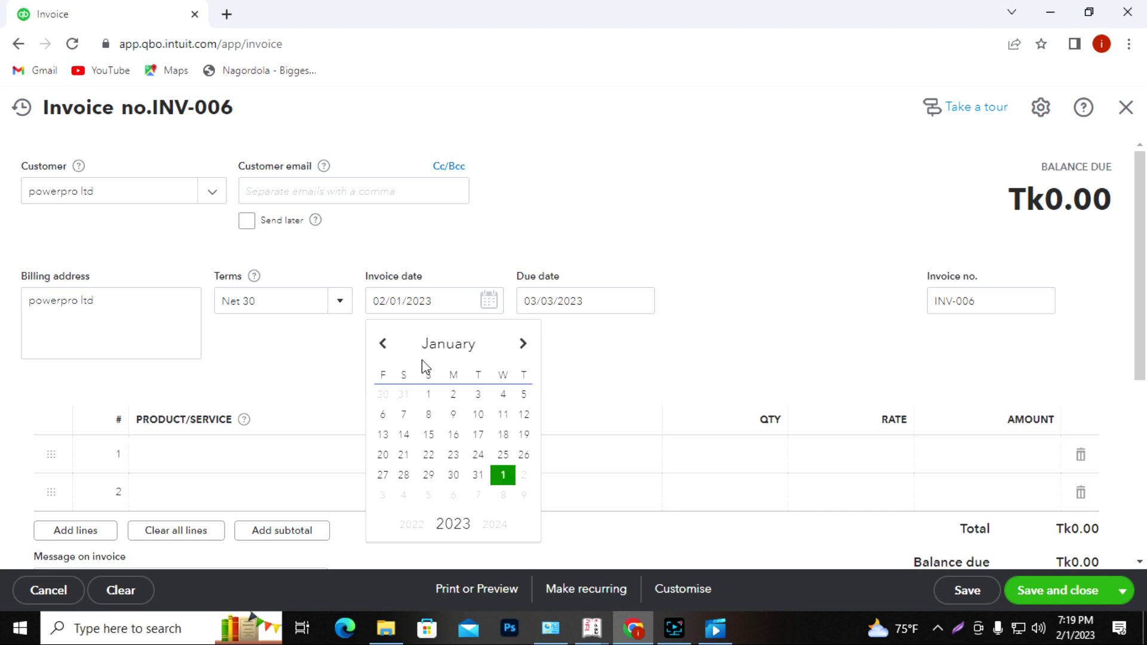
pyautogui.click(478, 394)
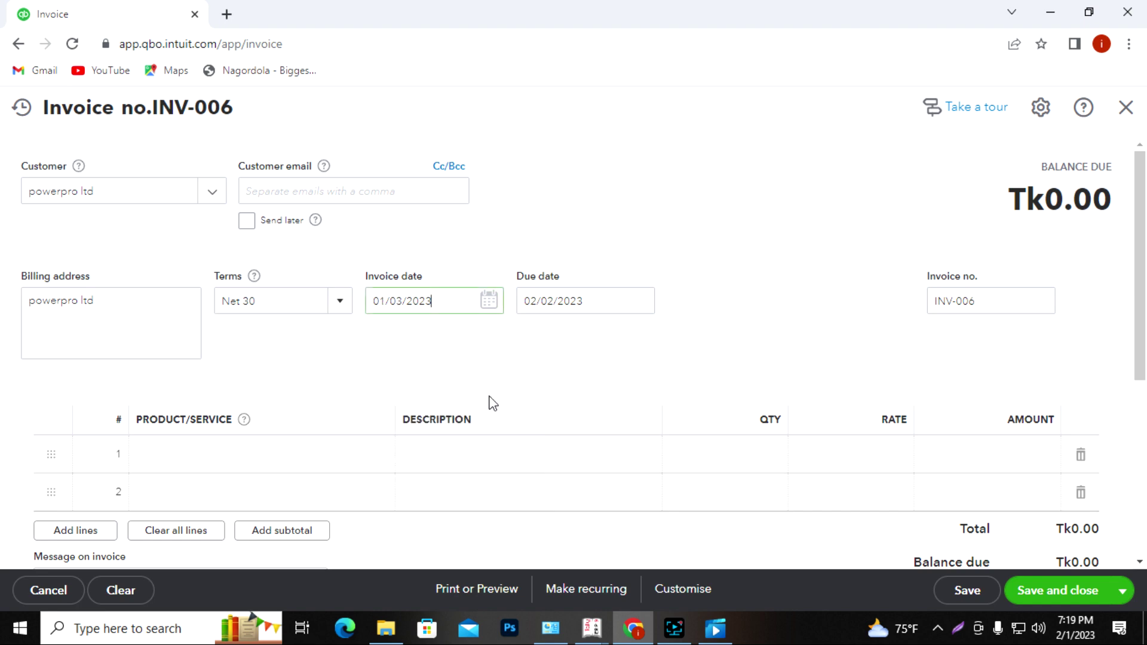
pyautogui.click(584, 366)
# Add a Services line with a rate of 7,000 to powerpro ltd's new invoice, and save and close it.
pyautogui.click(346, 455)
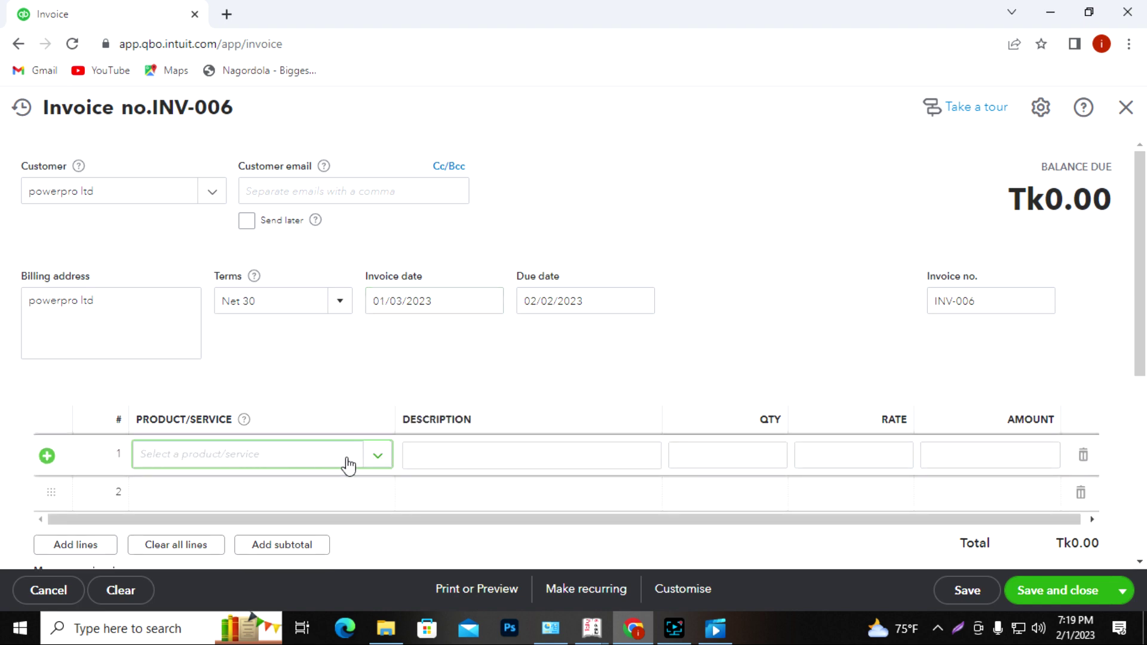
pyautogui.click(377, 456)
pyautogui.click(179, 288)
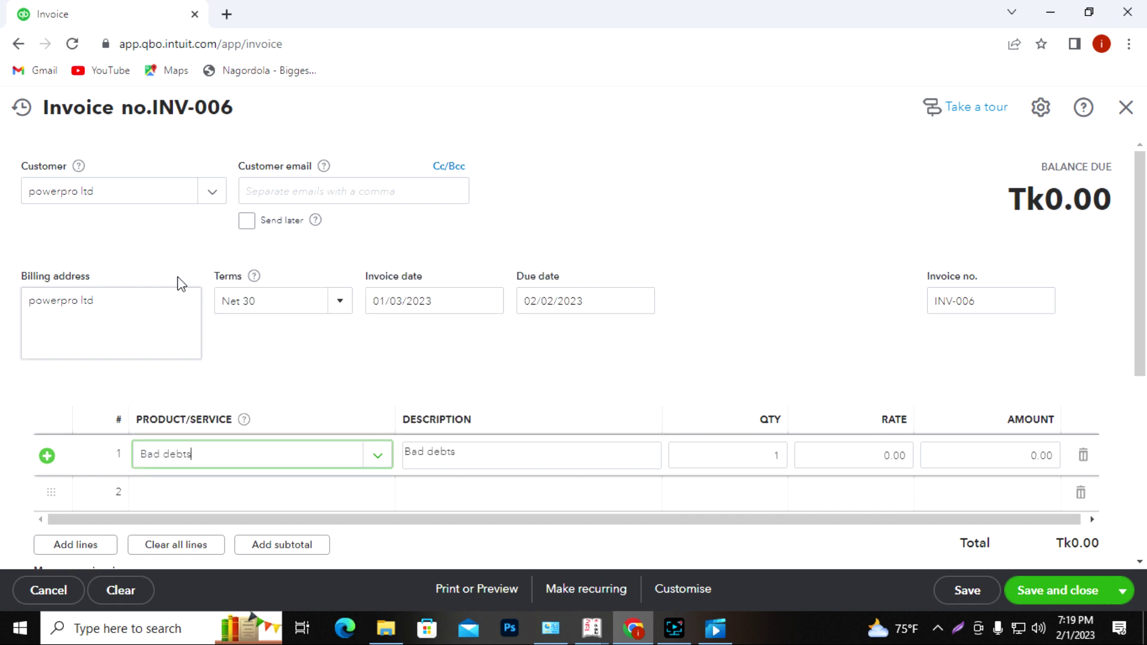
pyautogui.click(274, 452)
pyautogui.click(197, 405)
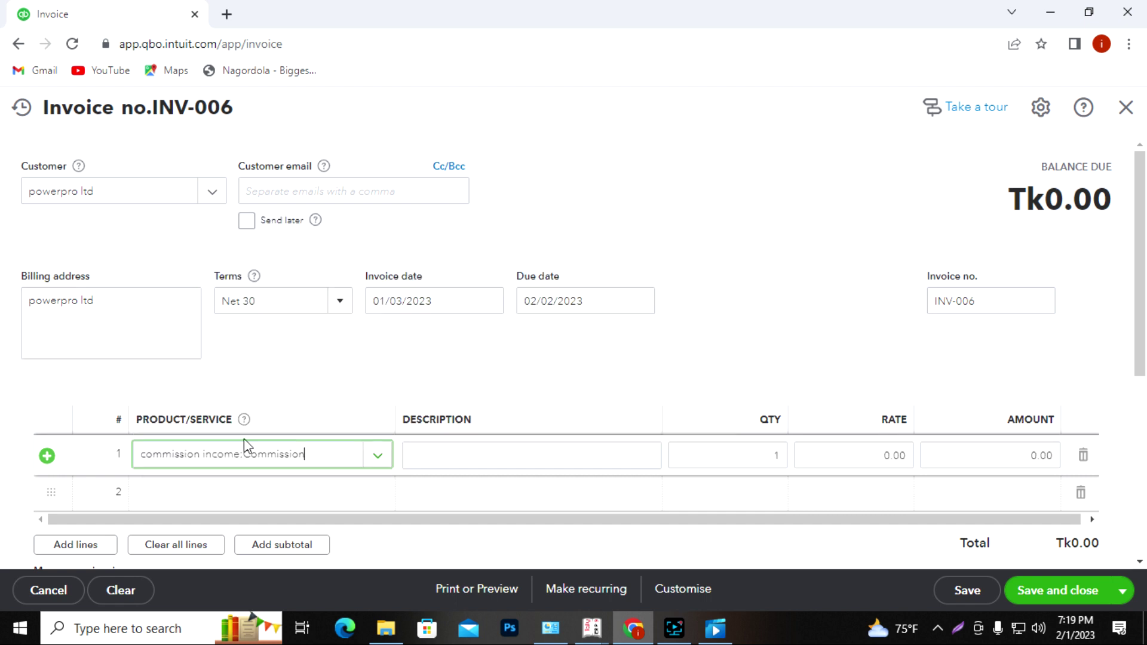
pyautogui.click(374, 460)
pyautogui.click(185, 362)
pyautogui.click(840, 458)
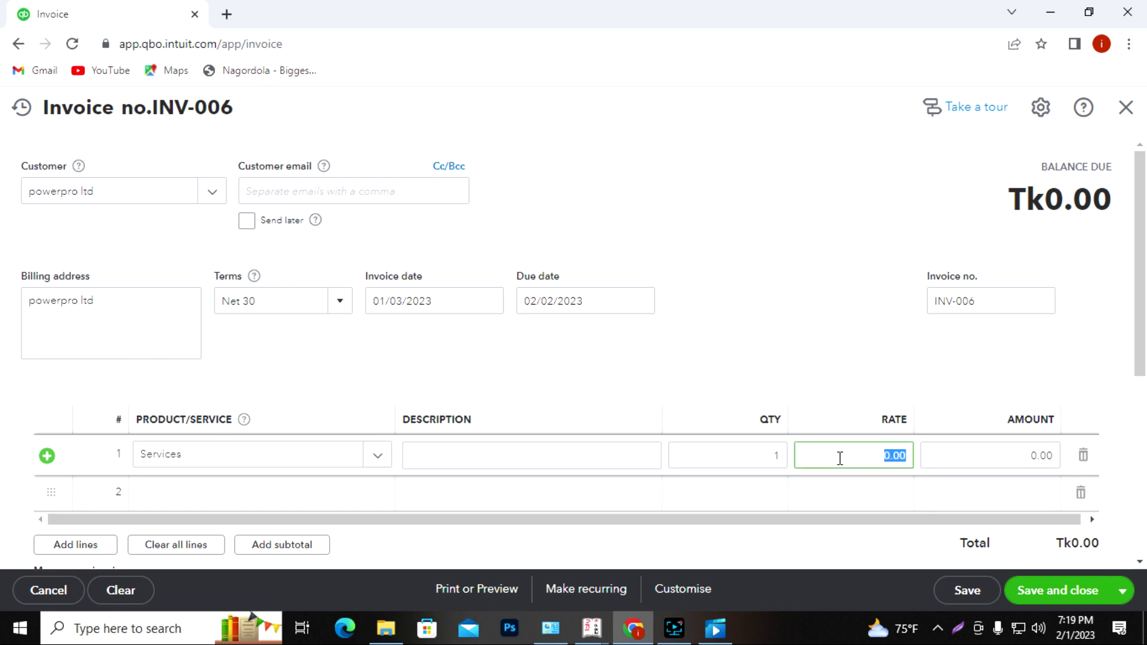
pyautogui.click(929, 397)
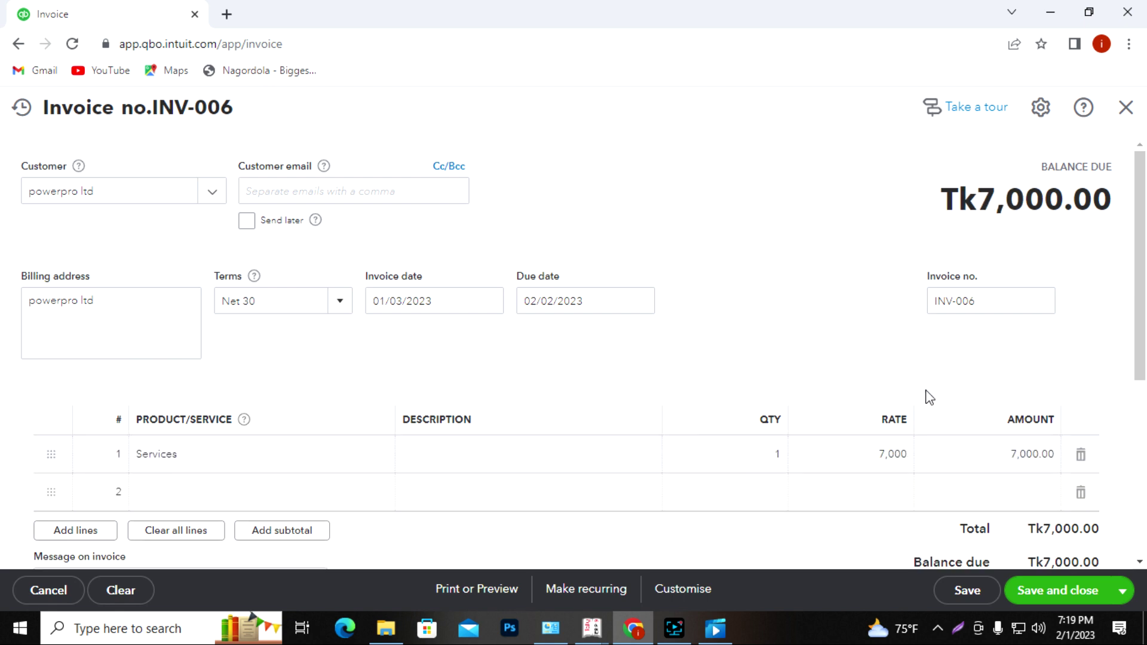
pyautogui.click(1056, 591)
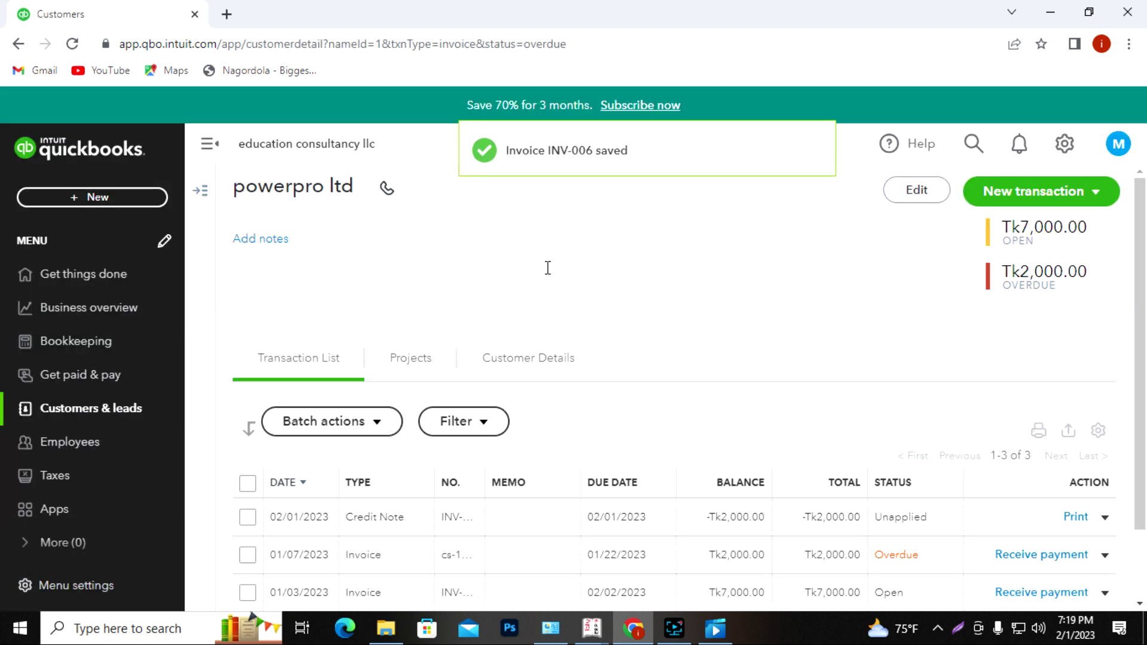
# Reopen powerpro ltd's invoice INV-006, set its terms to Net 15 with the invoice date kept at 01/03/2023, and save and close it.
pyautogui.scroll(-2, 600, 358)
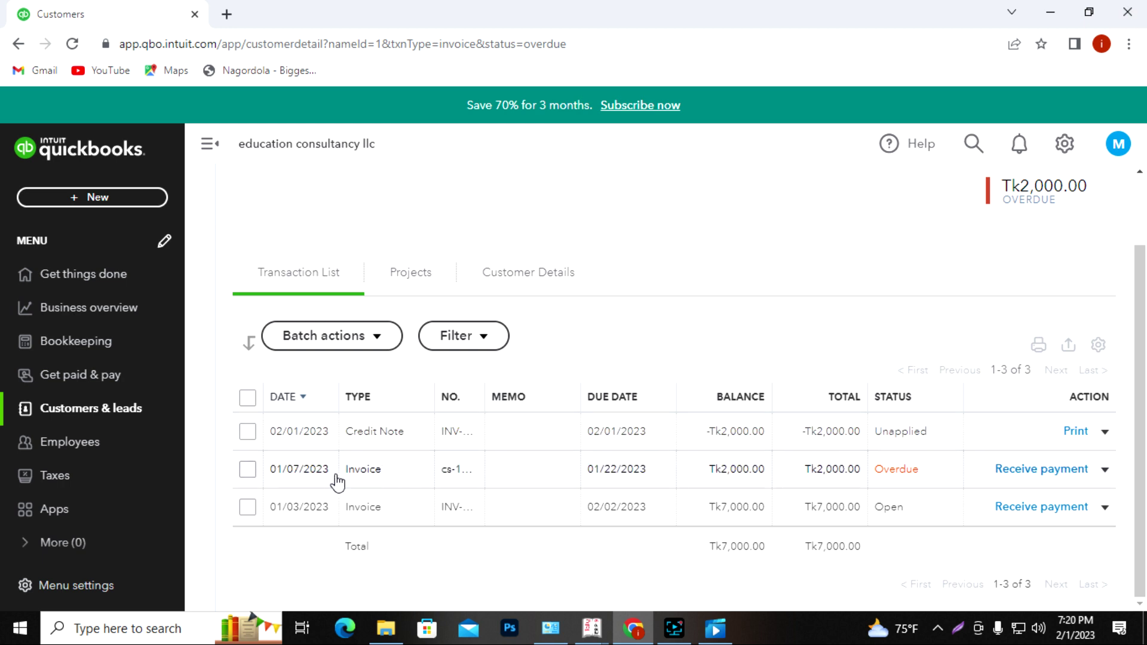
pyautogui.click(795, 512)
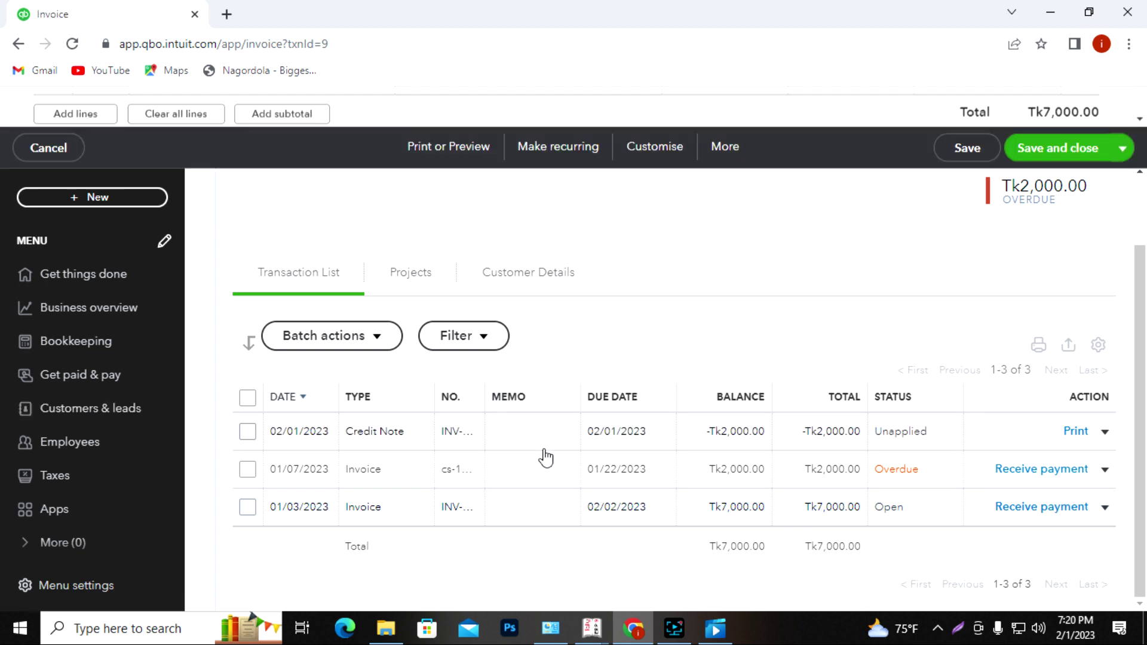
pyautogui.click(425, 326)
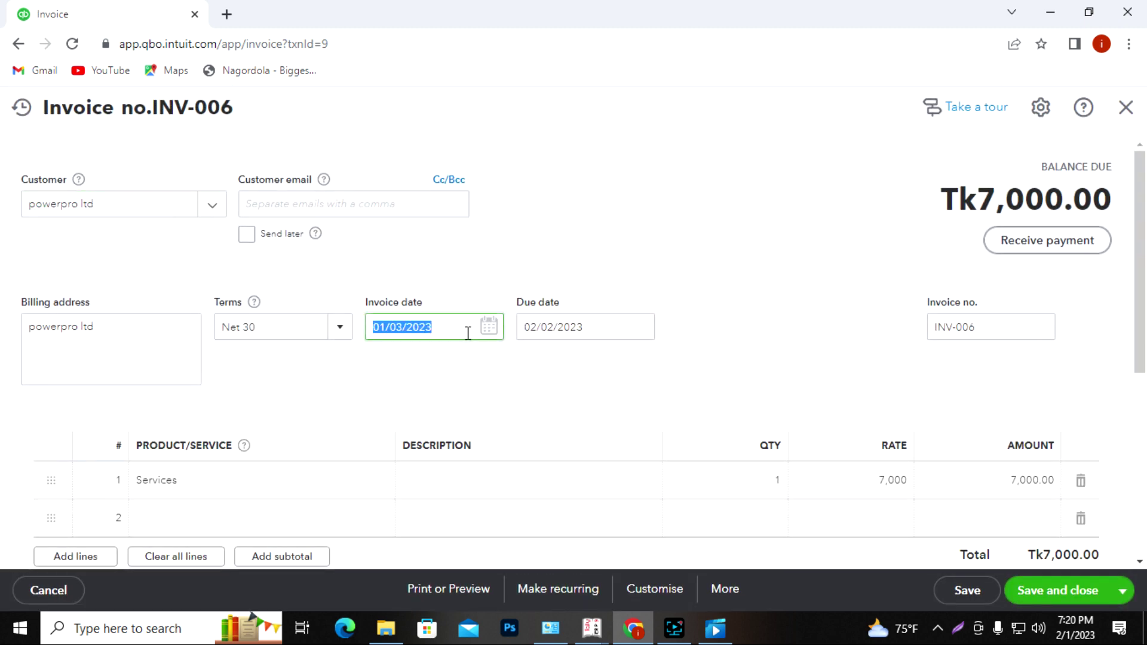
pyautogui.click(490, 329)
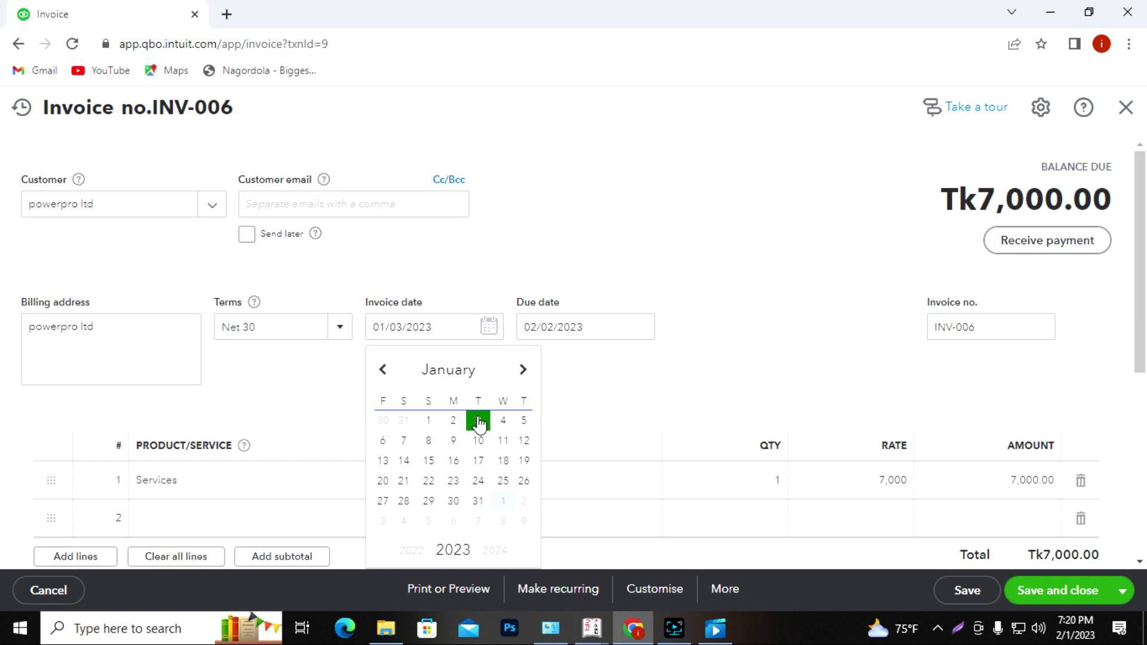
pyautogui.click(478, 420)
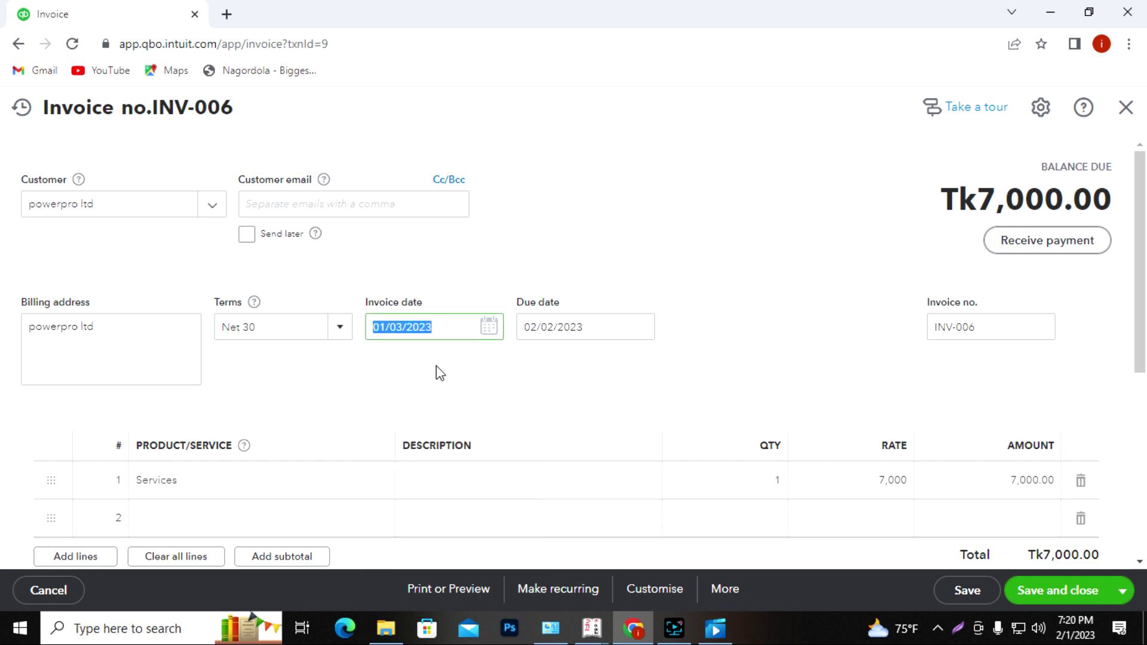
pyautogui.click(332, 333)
pyautogui.click(250, 413)
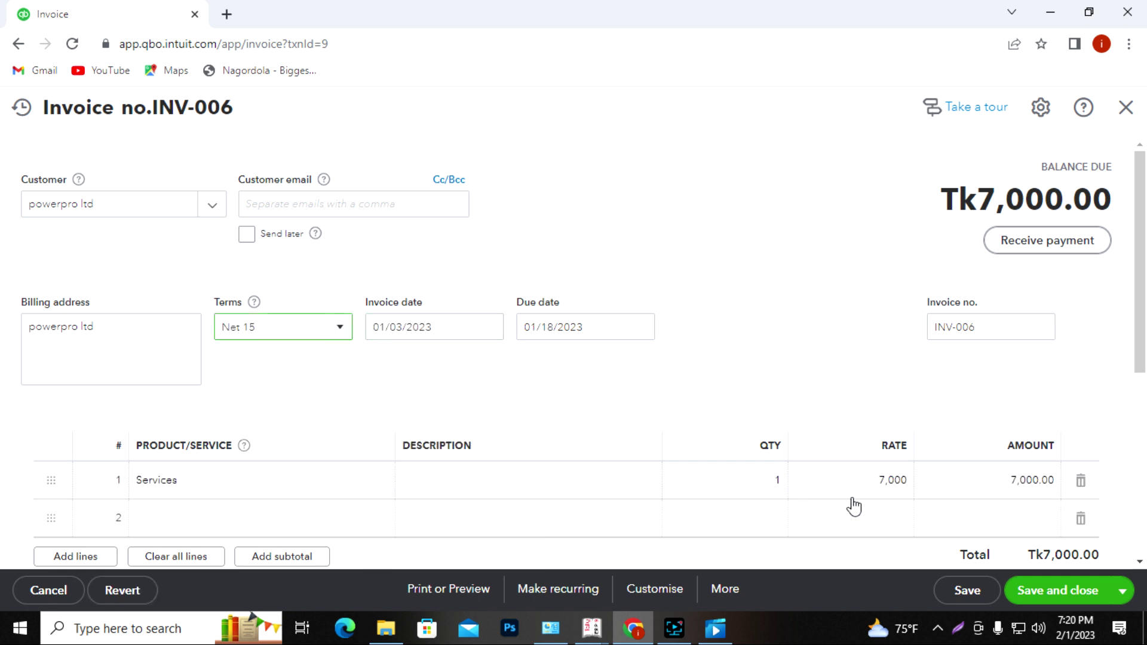
pyautogui.hotkey('ctrl', 'alt', 'd')
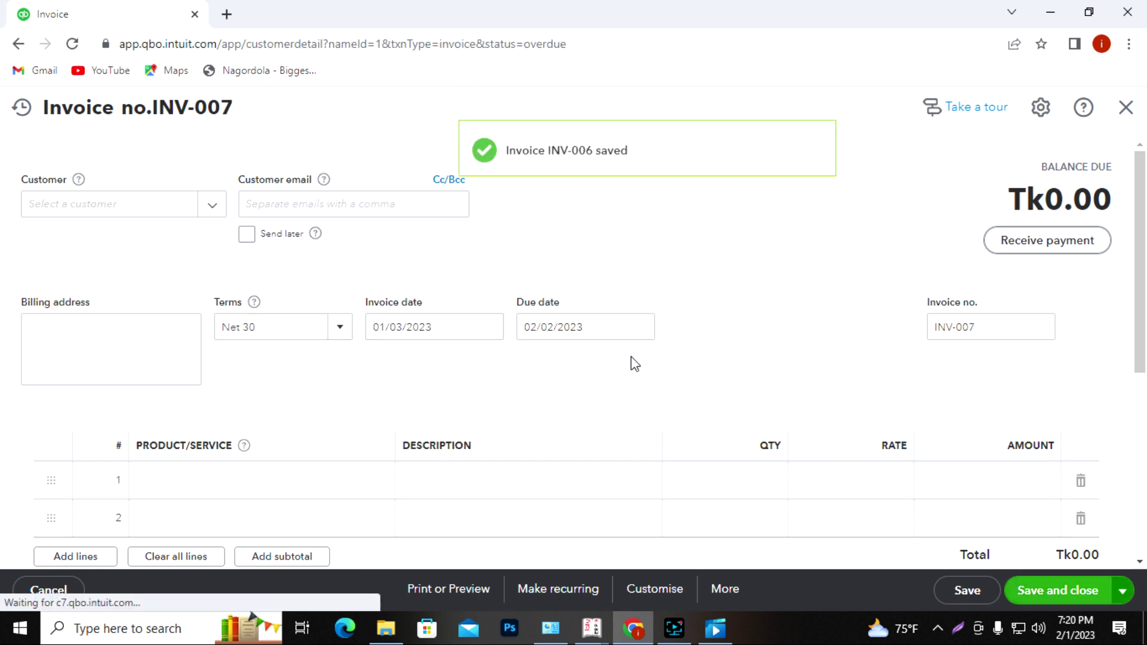
# Open powerpro ltd's credit note INV-004, hide its list of linkable invoices, and return to the transaction list.
pyautogui.scroll(-2, 735, 397)
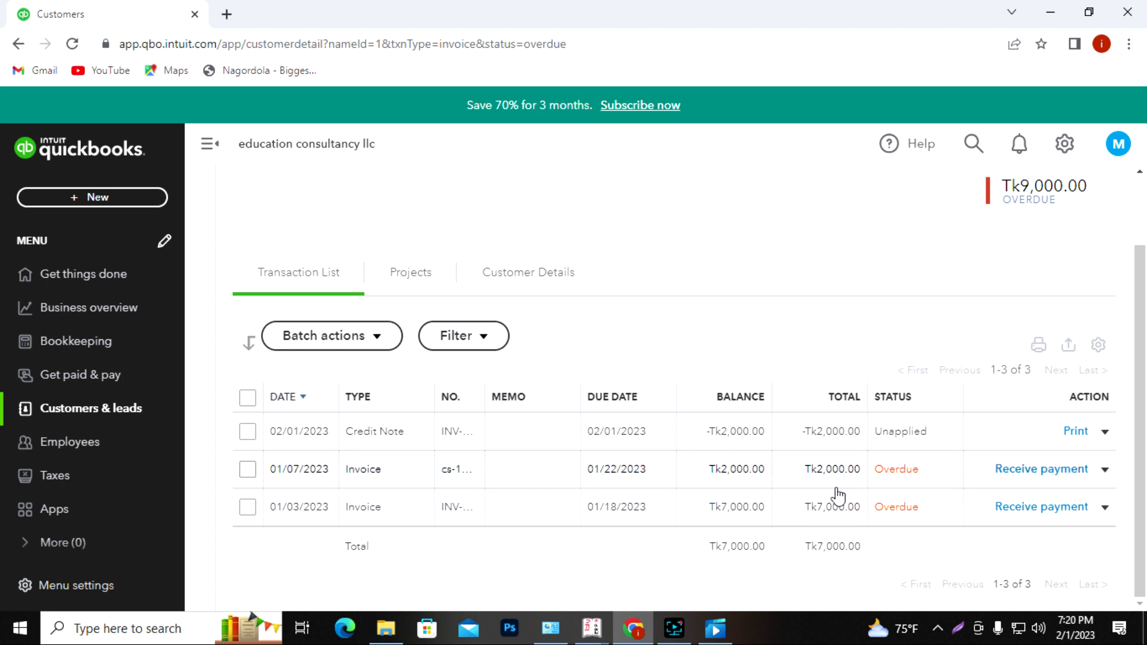
pyautogui.click(404, 438)
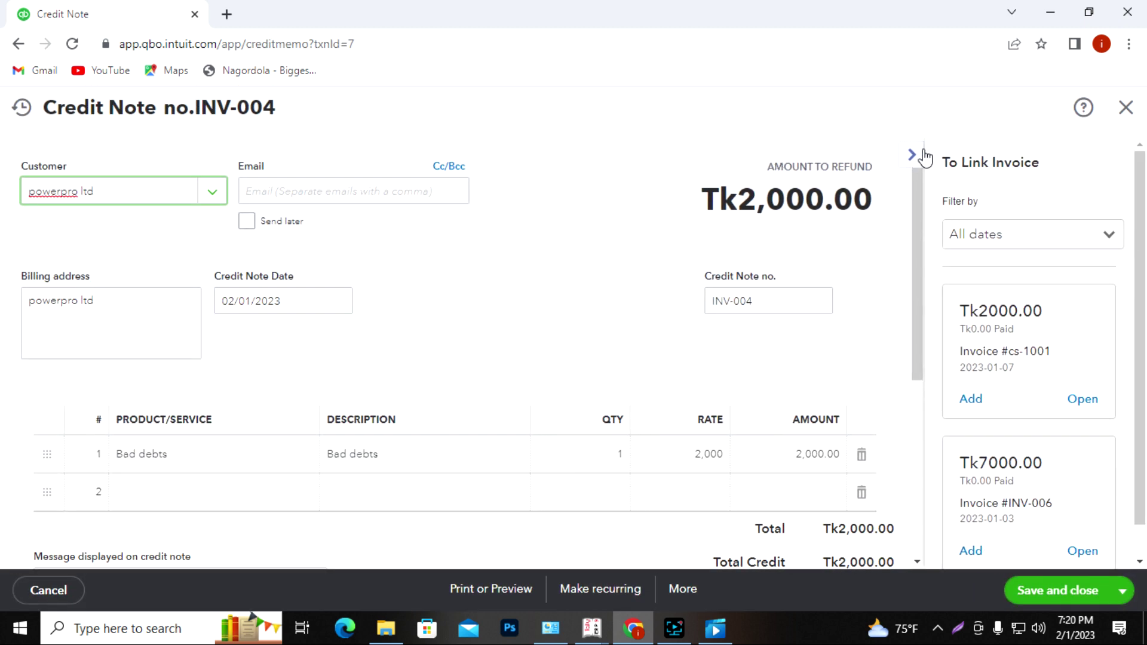
pyautogui.click(913, 157)
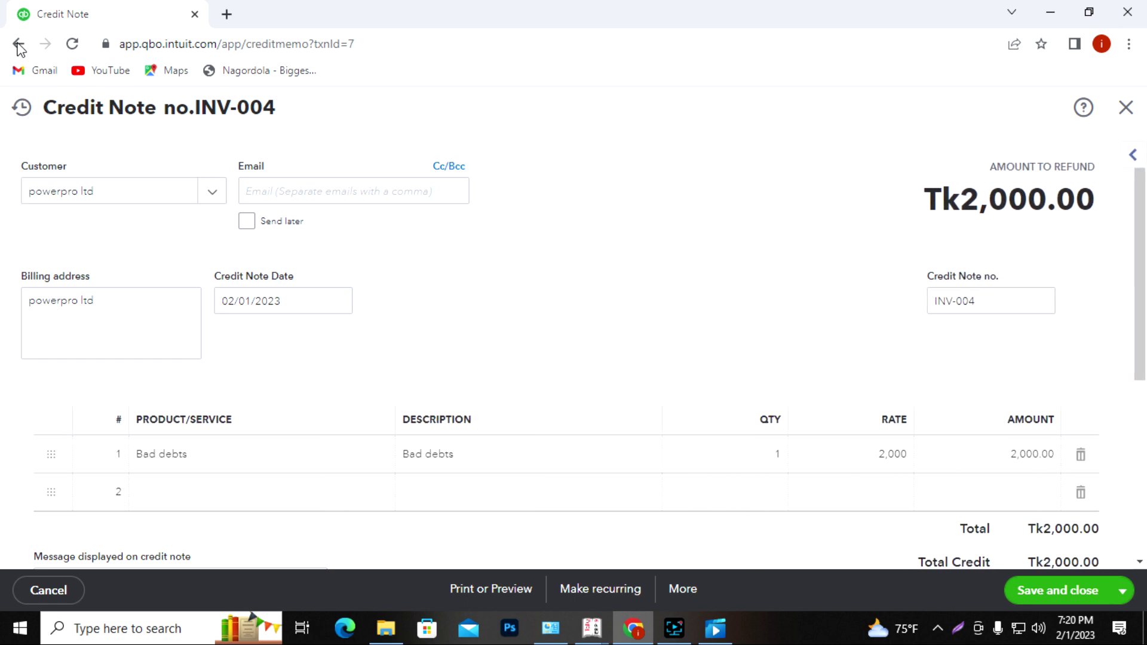
pyautogui.click(20, 47)
# Open the payment form for powerpro ltd's overdue invoice cs-1001 and review its outstanding transactions and credits.
pyautogui.click(1026, 470)
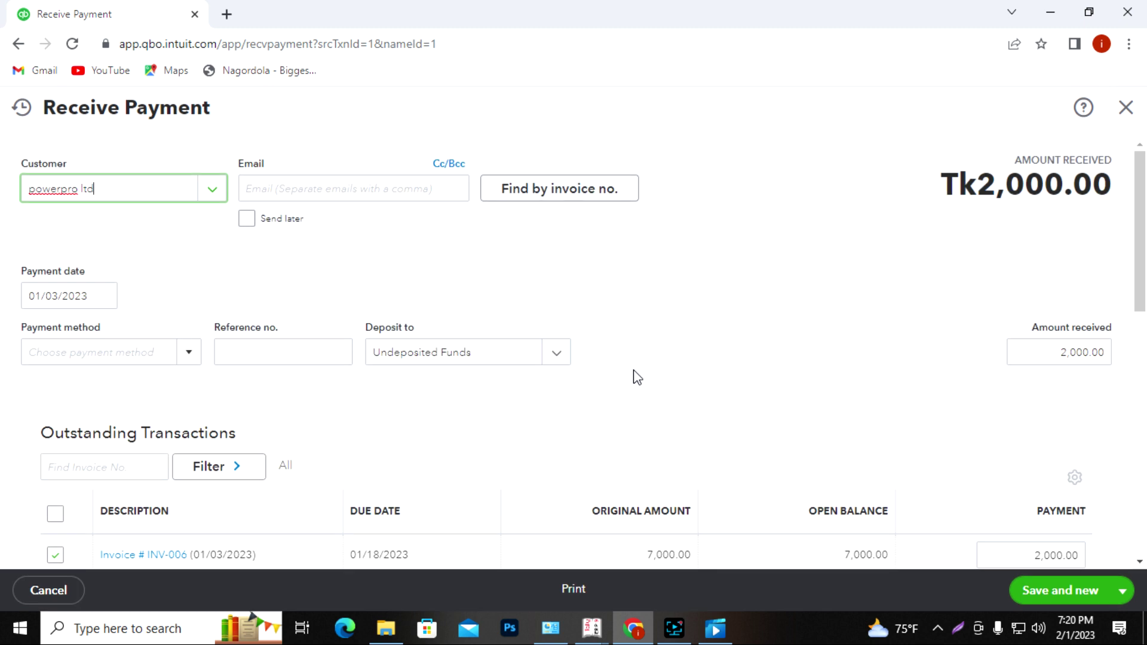
pyautogui.scroll(-4, 637, 376)
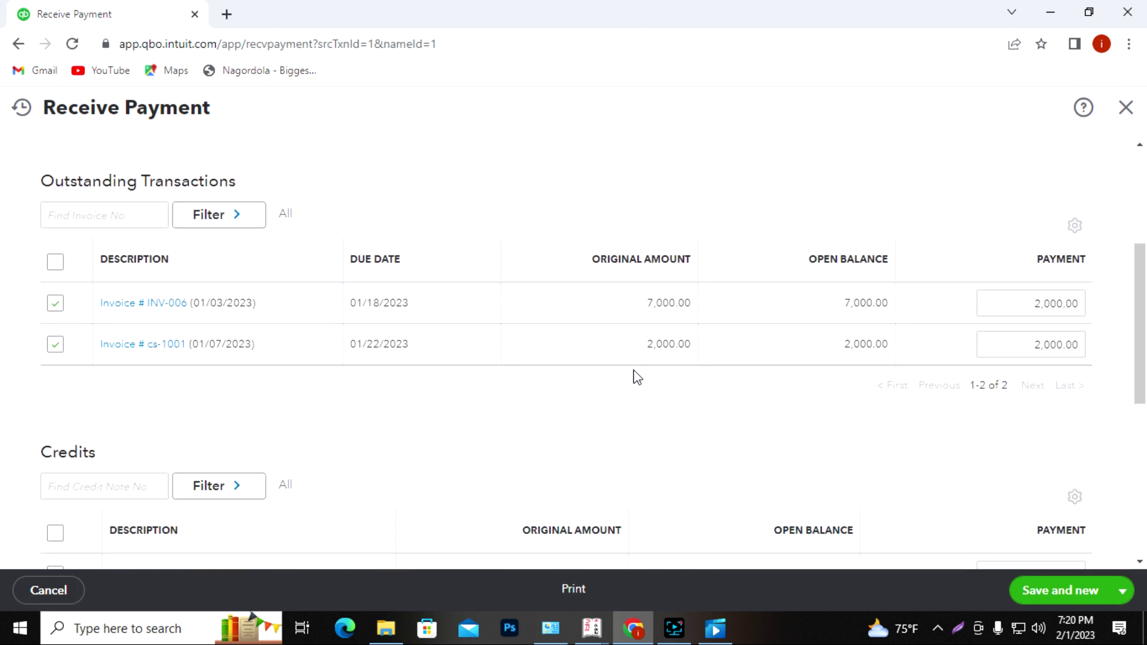
pyautogui.scroll(-1, 637, 376)
pyautogui.scroll(1, 351, 316)
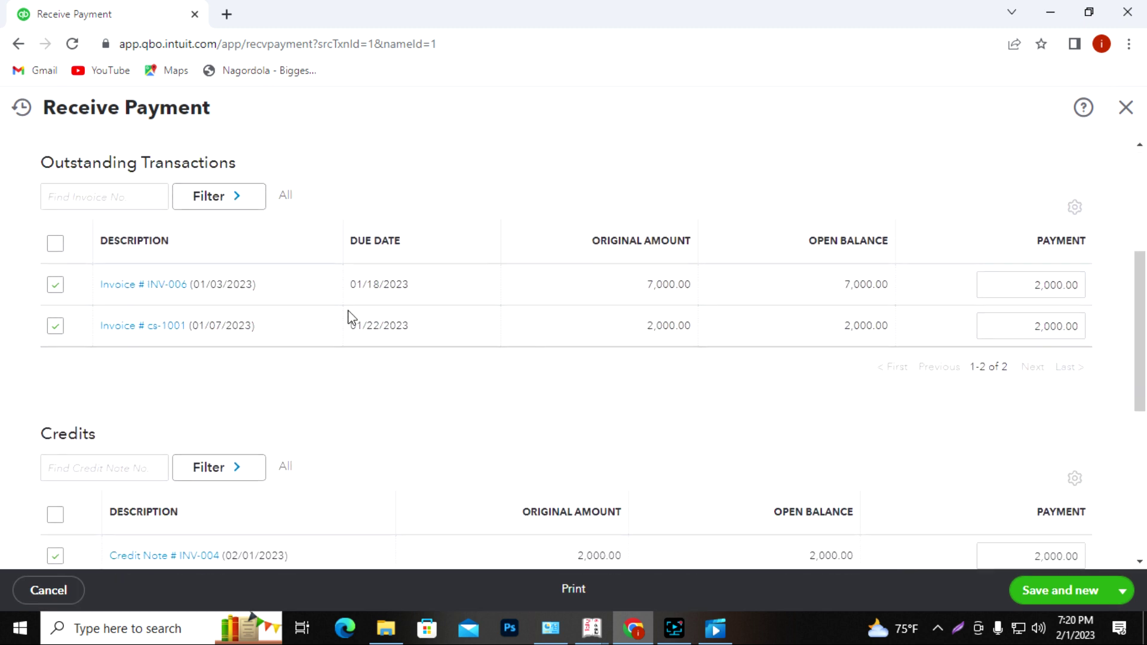
pyautogui.scroll(4, 351, 316)
pyautogui.scroll(-3, 482, 361)
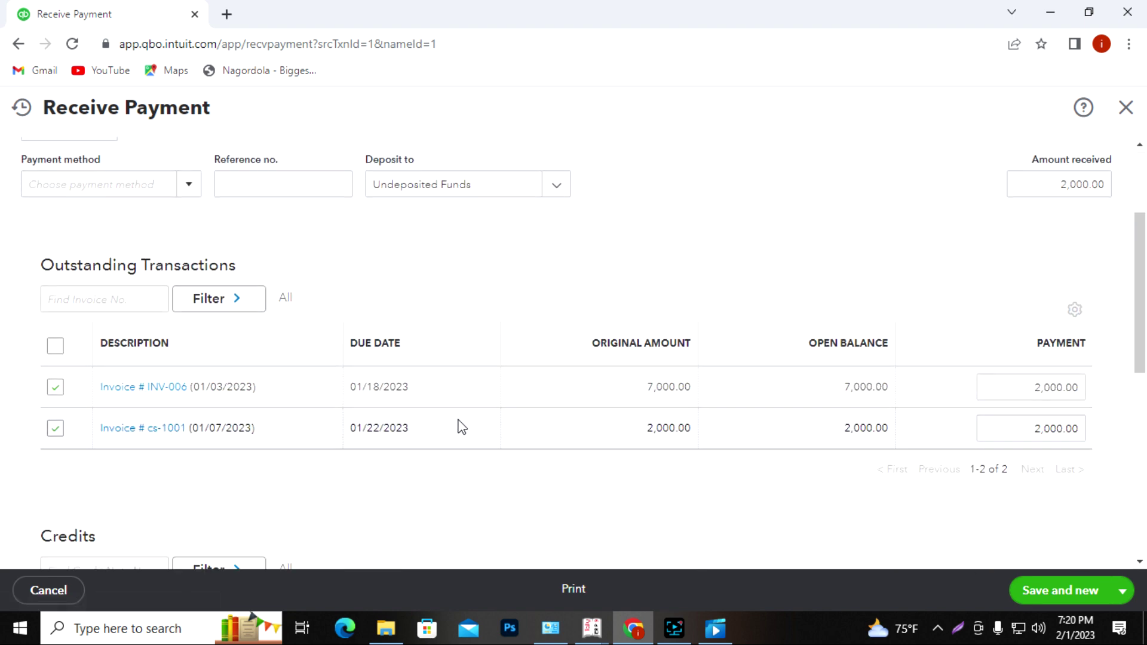
pyautogui.scroll(-4, 461, 428)
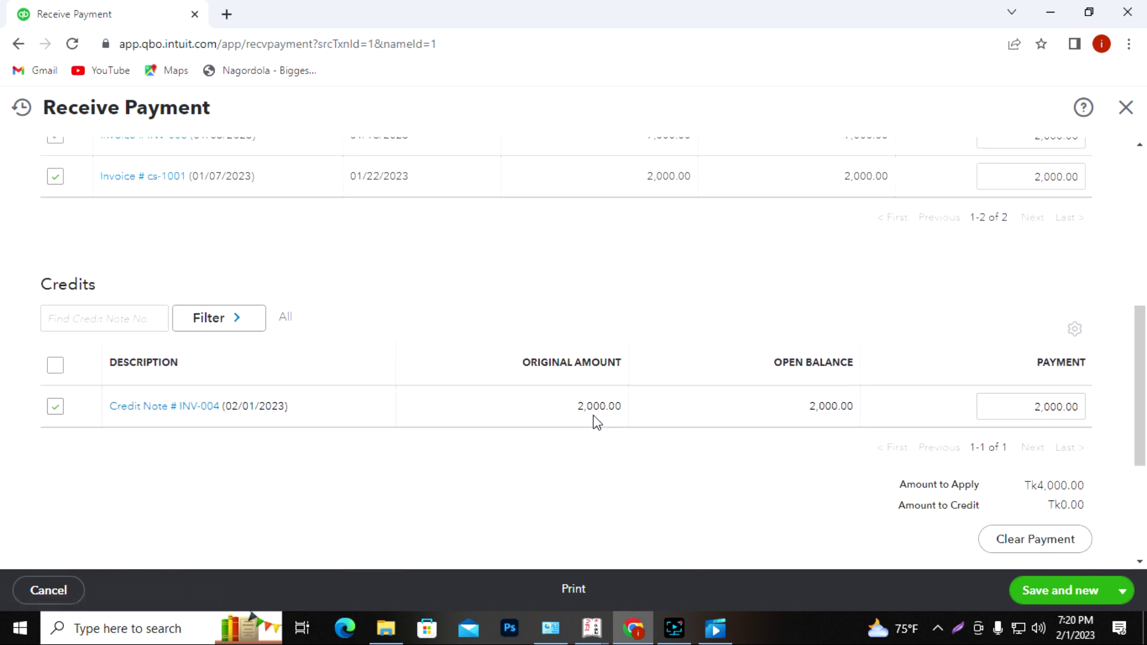
pyautogui.scroll(4, 593, 415)
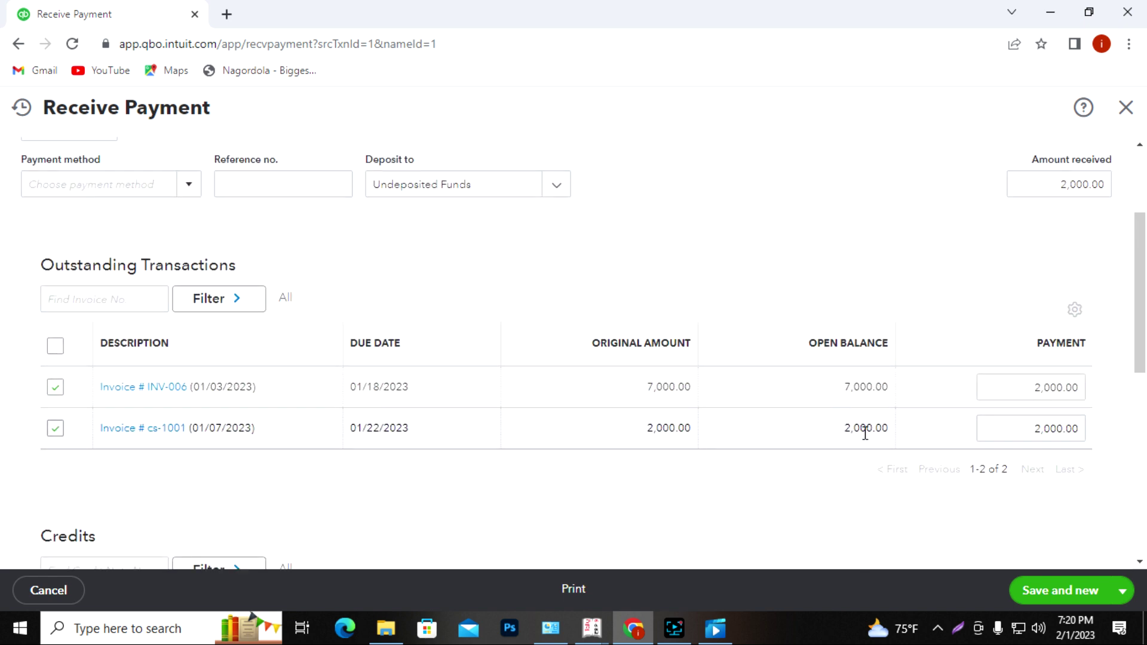
# Clear the preselected invoices and credit, select only invoice INV-006 for a 7,000 payment, and save the payment.
pyautogui.click(52, 349)
pyautogui.click(53, 348)
pyautogui.click(55, 388)
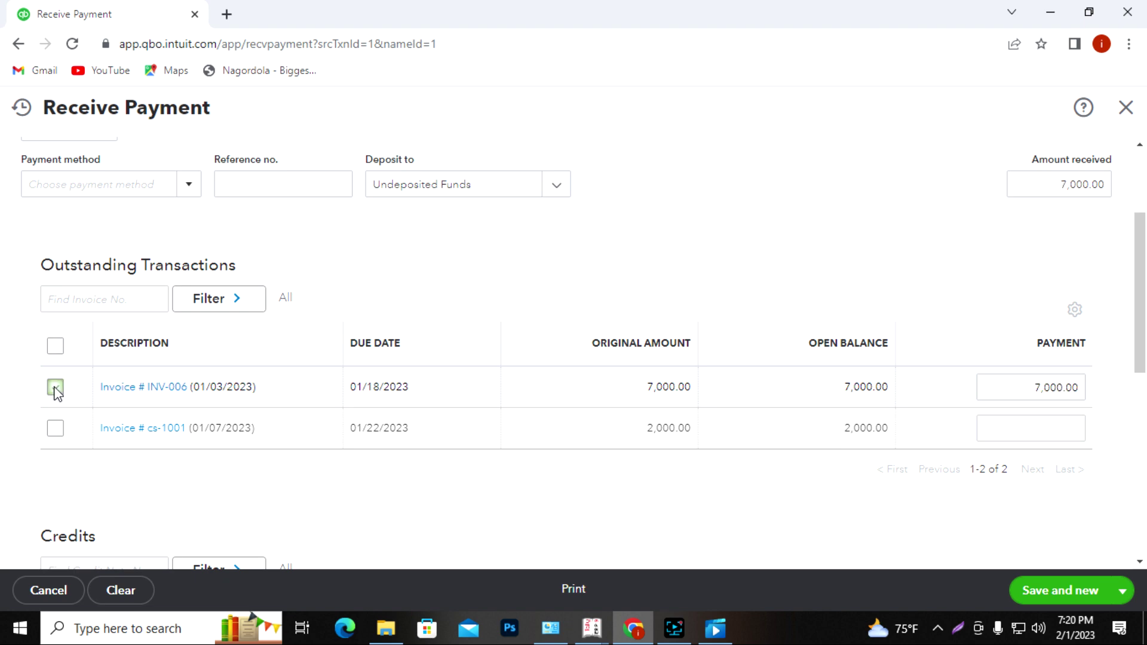
pyautogui.scroll(-5, 937, 478)
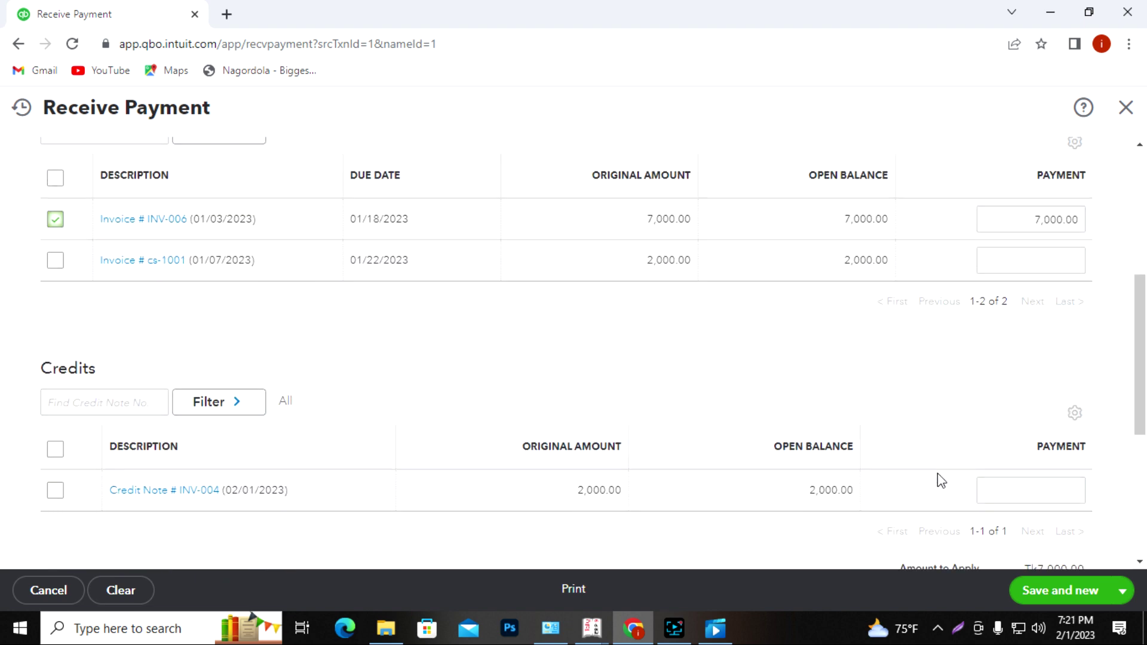
pyautogui.click(1036, 591)
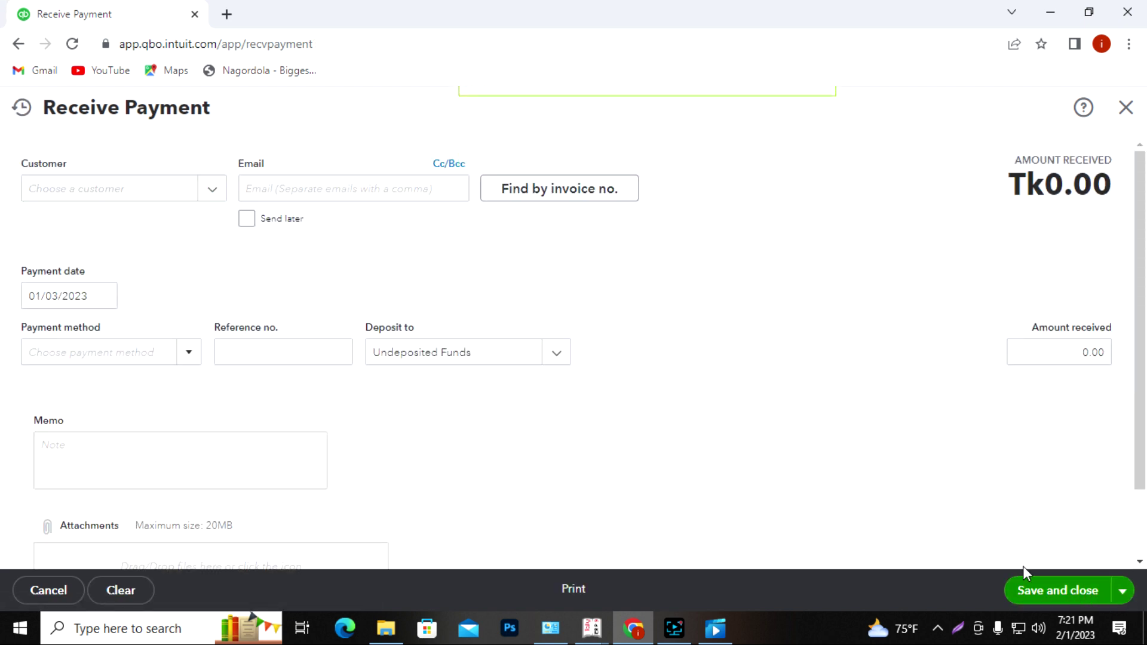
pyautogui.click(1027, 589)
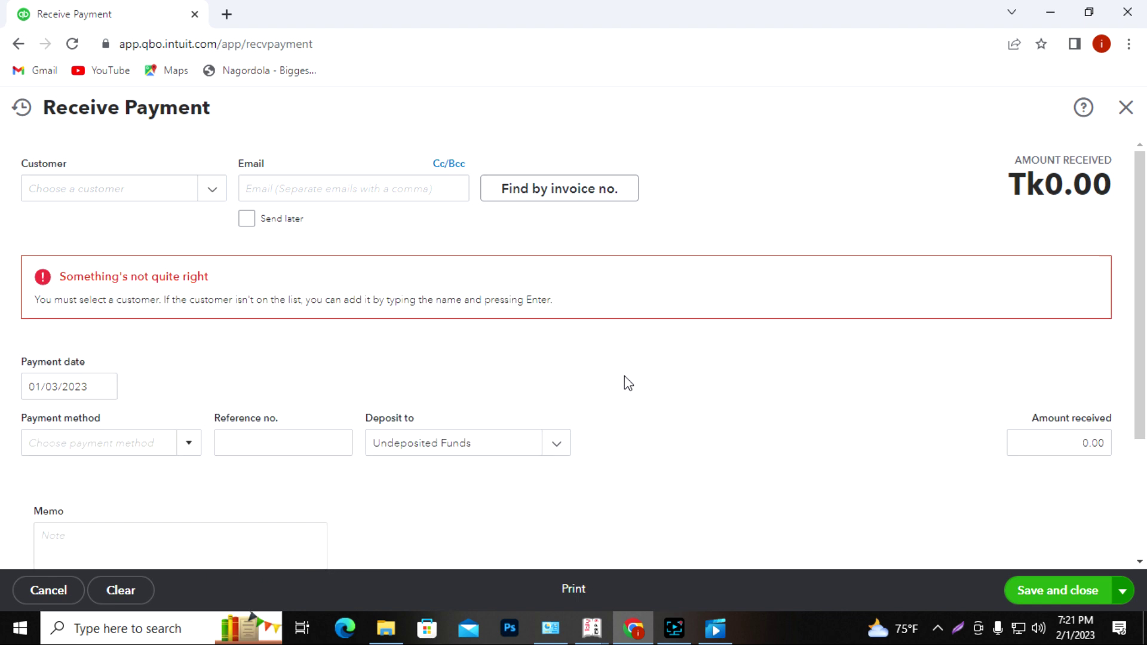
# Return to powerpro ltd's payment form, apply the 2,000 credit note INV-004 to invoice cs-1001, and save and close it.
pyautogui.click(18, 44)
pyautogui.click(658, 379)
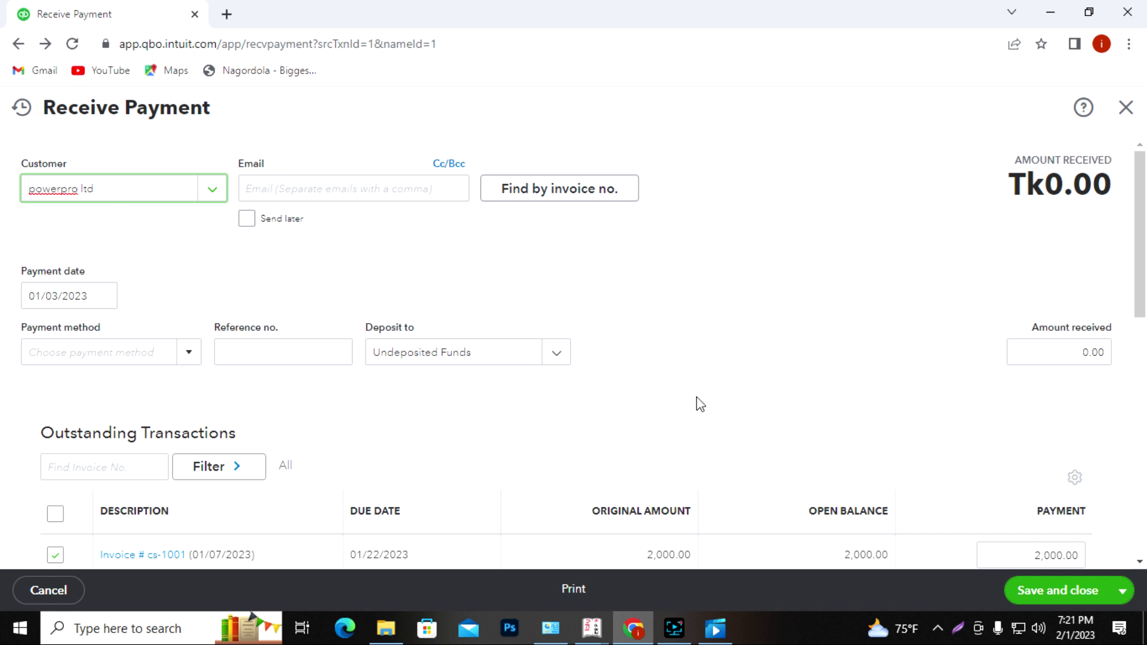
pyautogui.scroll(-4, 699, 406)
pyautogui.scroll(-4, 729, 442)
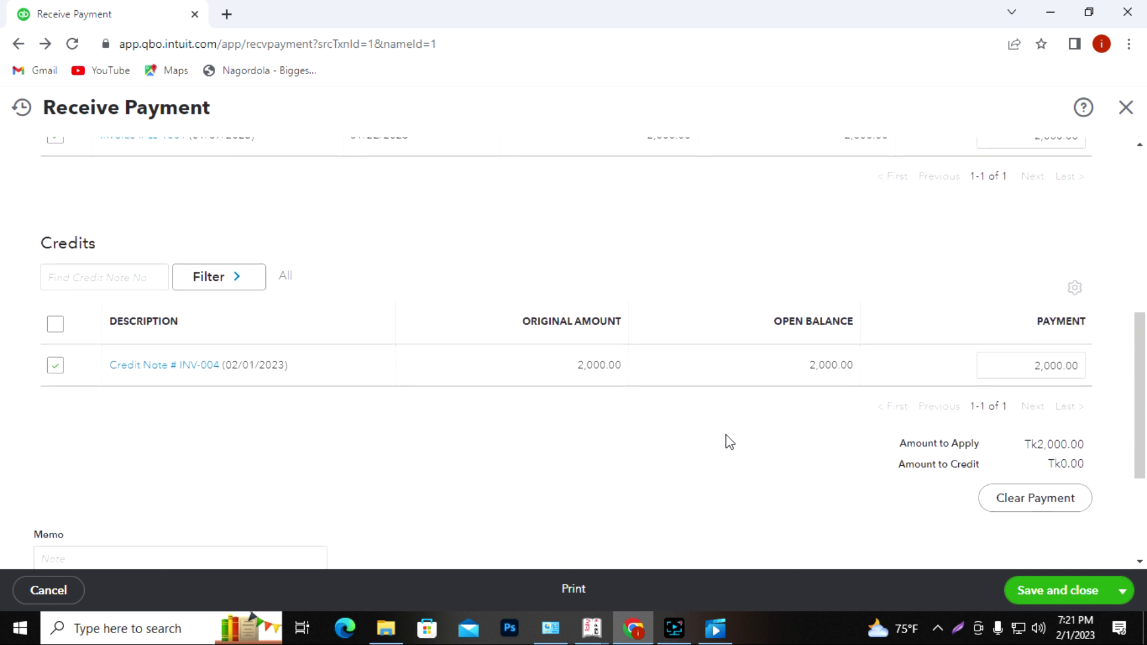
pyautogui.scroll(7, 727, 440)
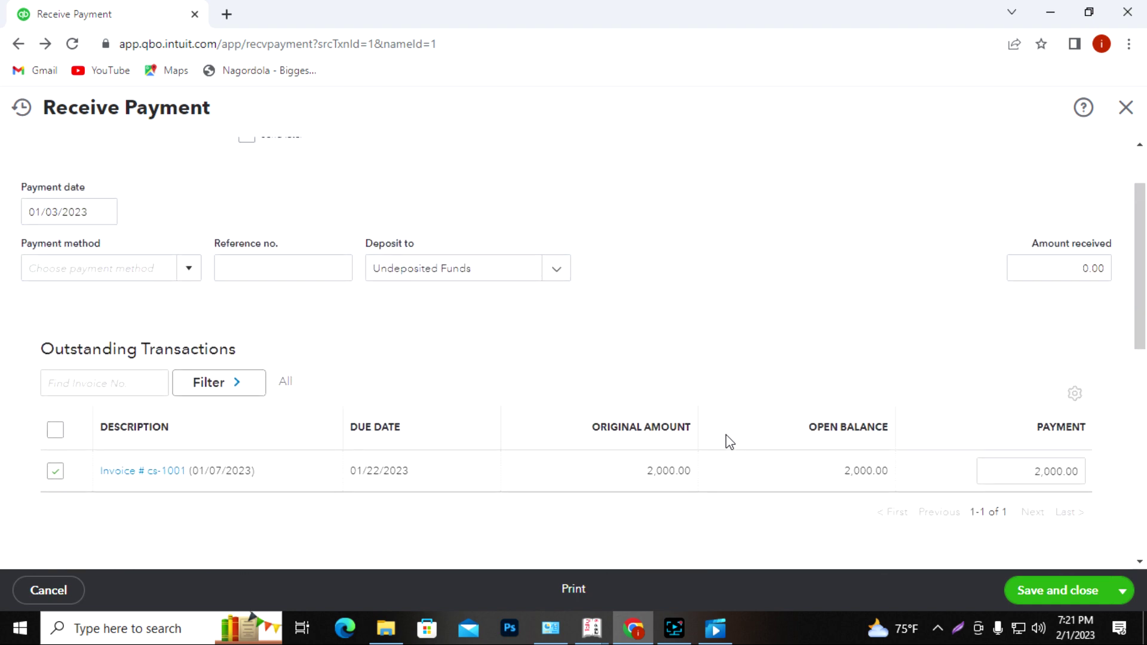
pyautogui.scroll(-3, 727, 441)
pyautogui.click(1036, 594)
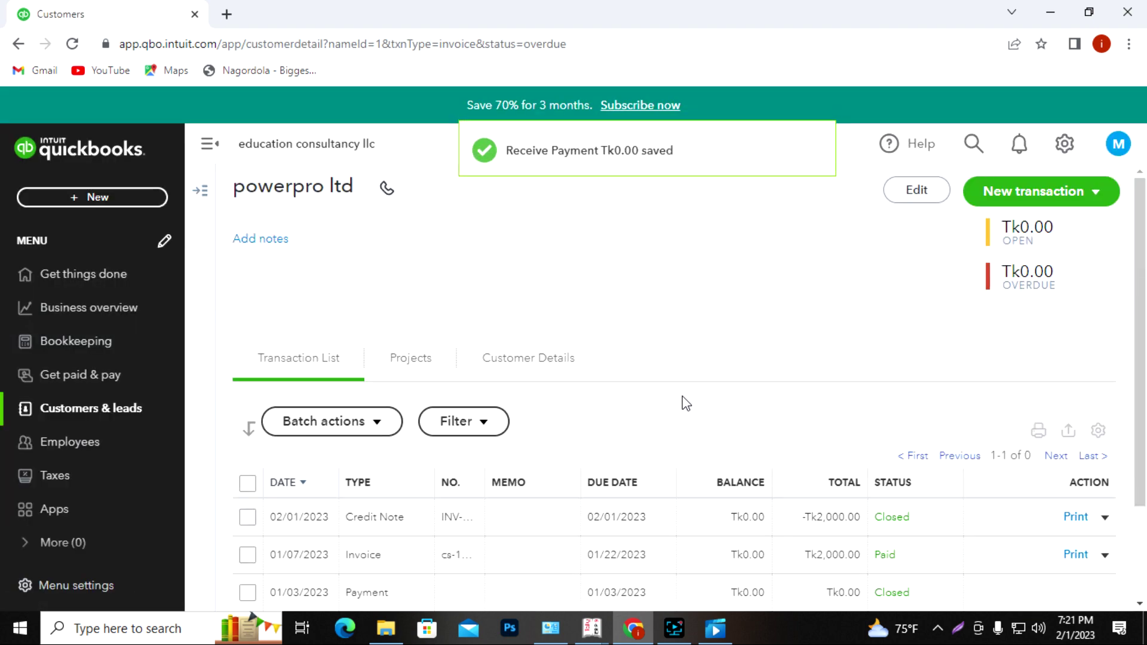
# Review powerpro ltd's transaction list, and open the Profit and Loss report.
pyautogui.scroll(-1, 839, 514)
pyautogui.scroll(-1, 842, 523)
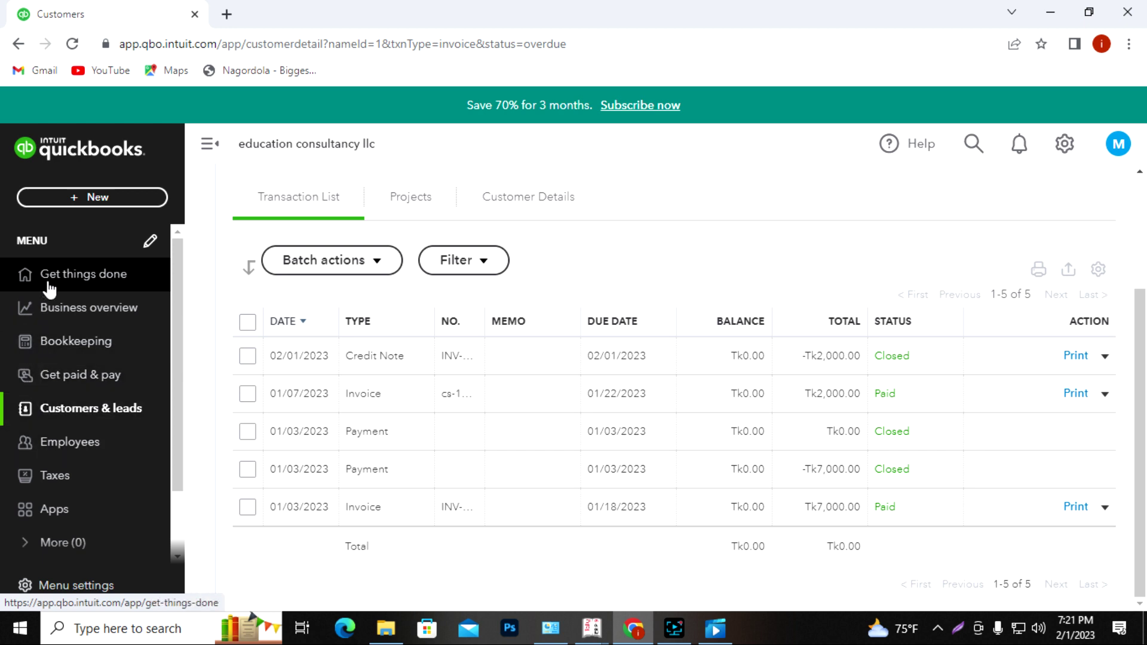
pyautogui.click(27, 309)
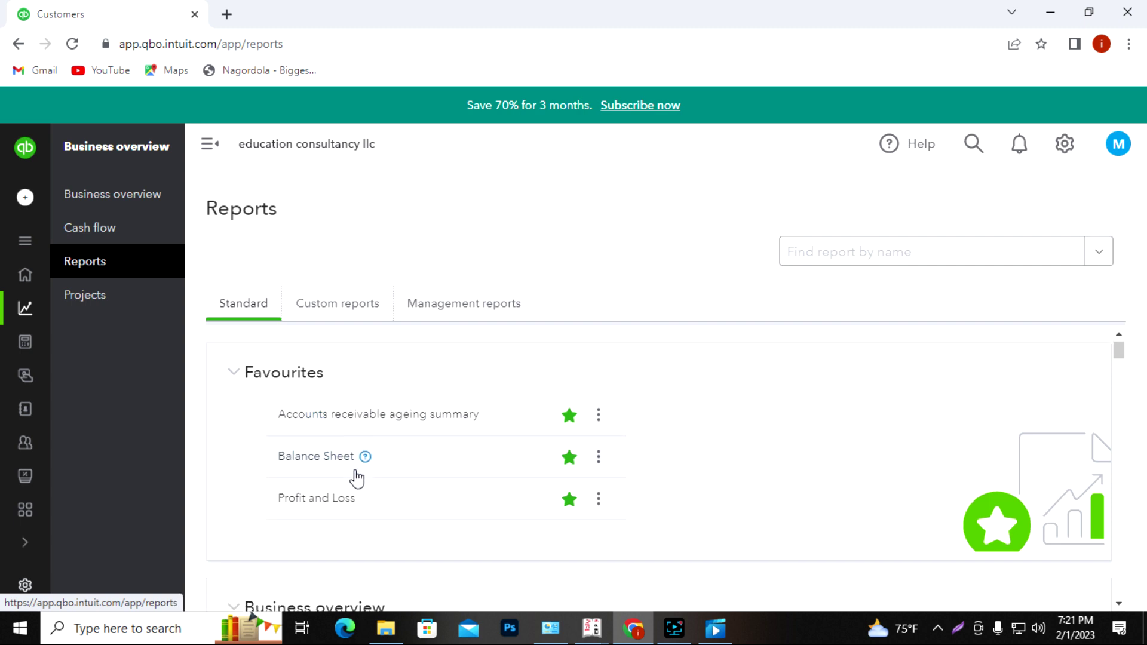
pyautogui.scroll(-2, 348, 465)
pyautogui.scroll(1, 329, 445)
pyautogui.click(313, 421)
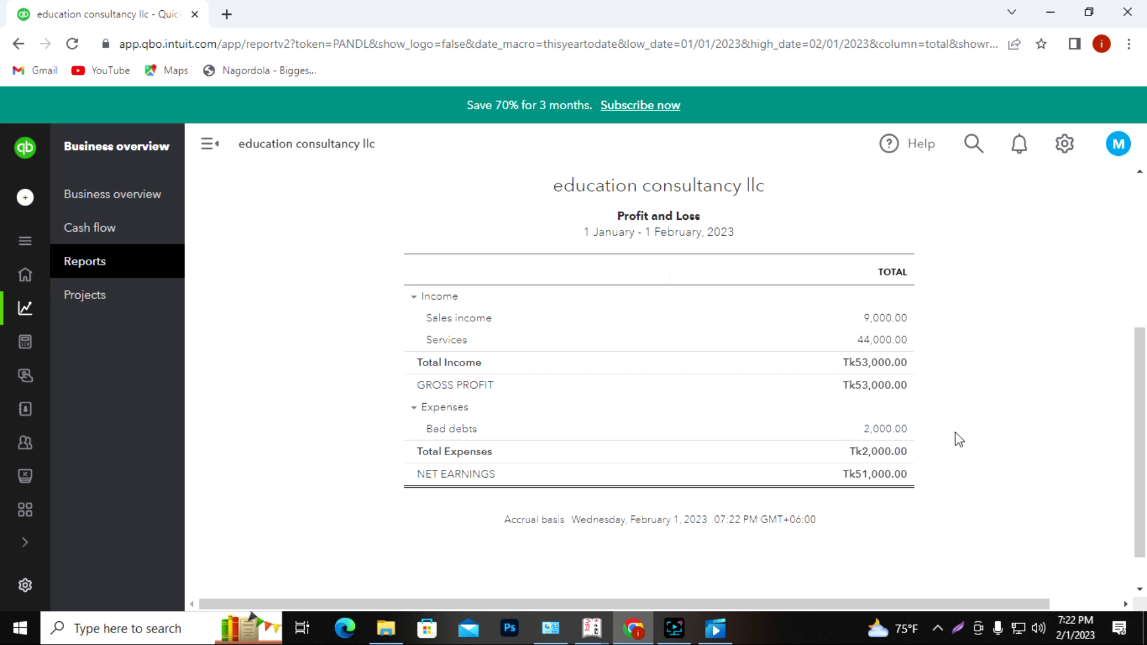
# Capture a screen region around the Profit and Loss report and outline its Bad debts expense line with a red rectangle.
pyautogui.press('Print')
pyautogui.moveTo(350, 145); pyautogui.dragTo(1081, 621)
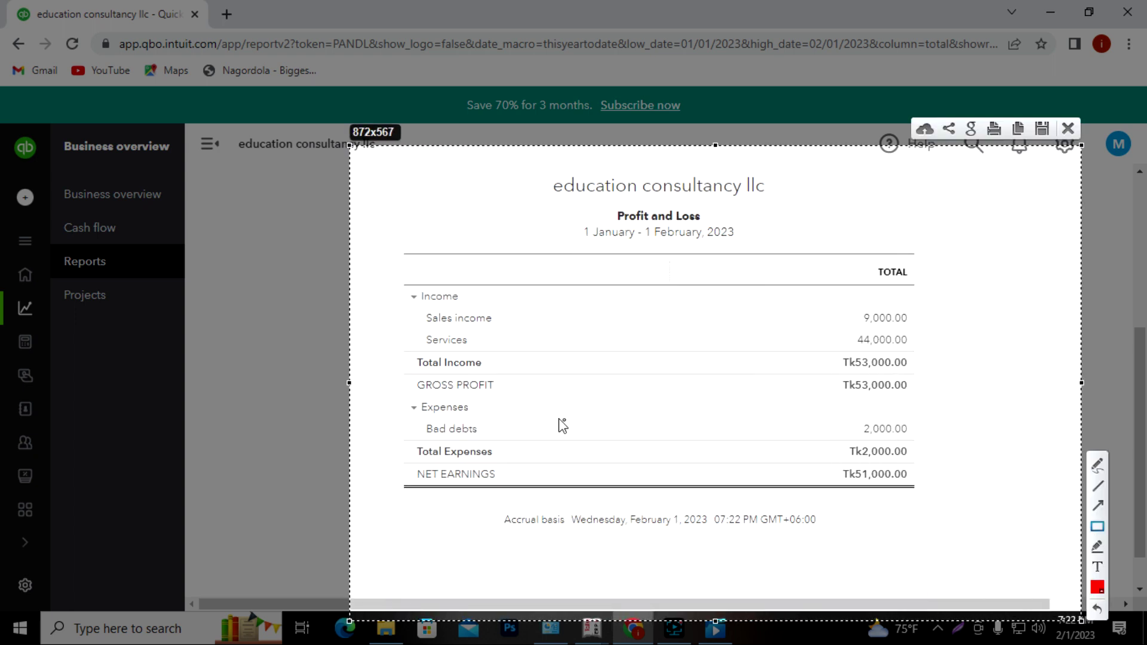
pyautogui.moveTo(370, 385); pyautogui.dragTo(967, 449)
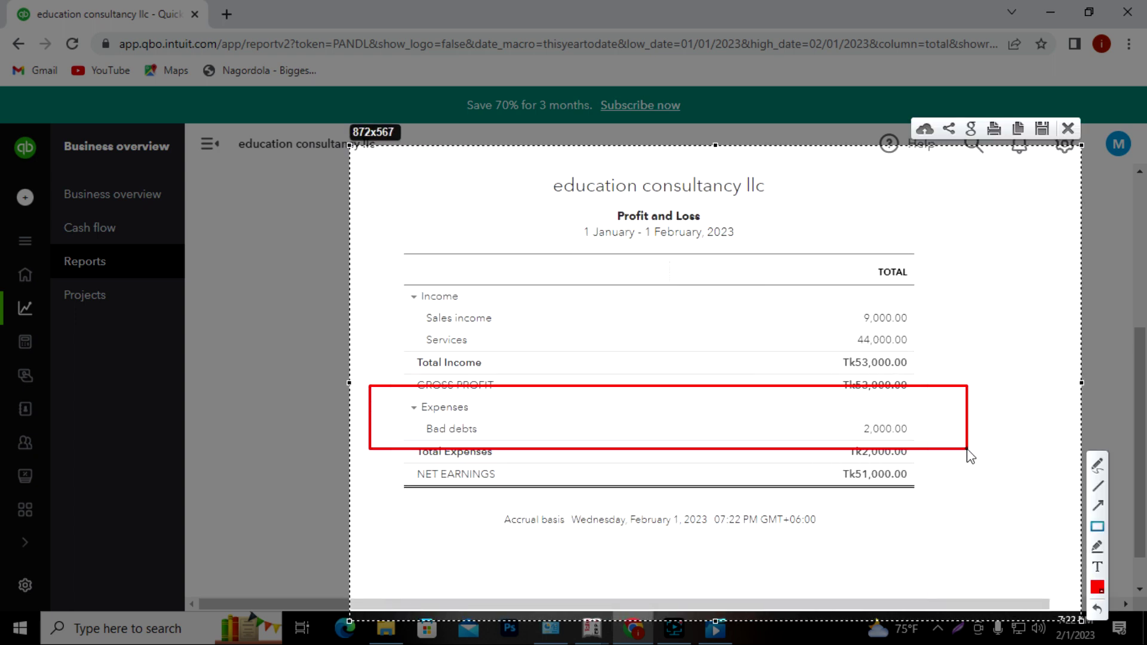
# Draw a freehand red check mark beside the outlined Bad debts expense line, and close the screen capture without saving it.
pyautogui.click(1096, 467)
pyautogui.moveTo(954, 409)
pyautogui.mouseDown()
pyautogui.moveTo(979, 425)
pyautogui.moveTo(1029, 389)
pyautogui.mouseUp()
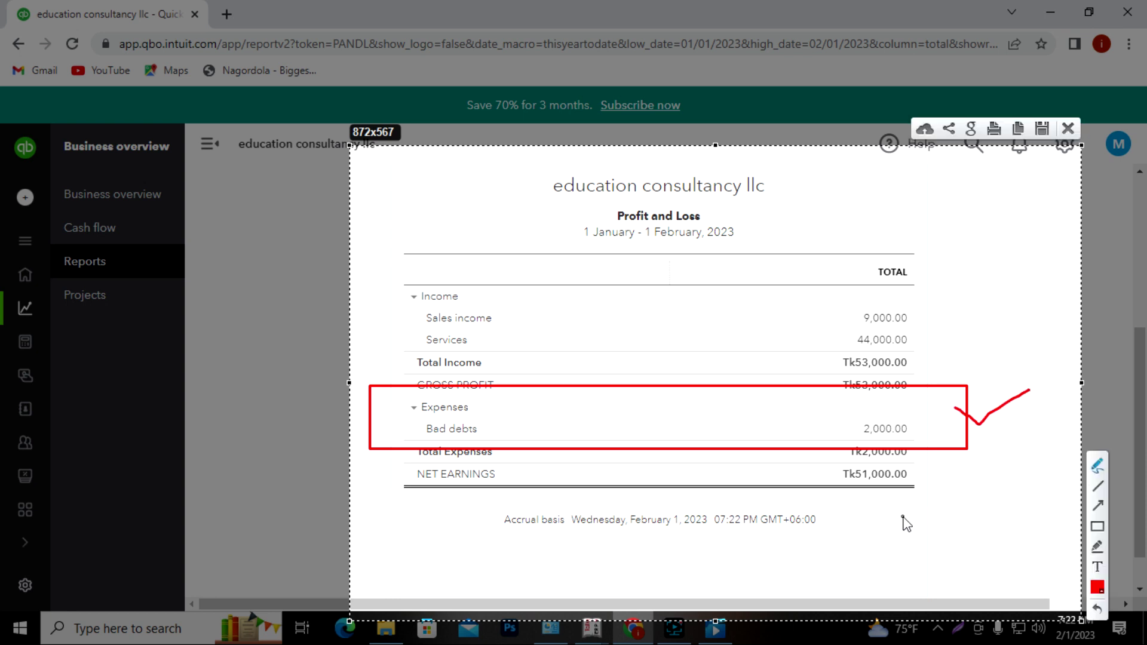
pyautogui.click(1068, 129)
# Leave the Profit and Loss report and view the customer list filtered to overdue invoices.
pyautogui.moveTo(21, 302)
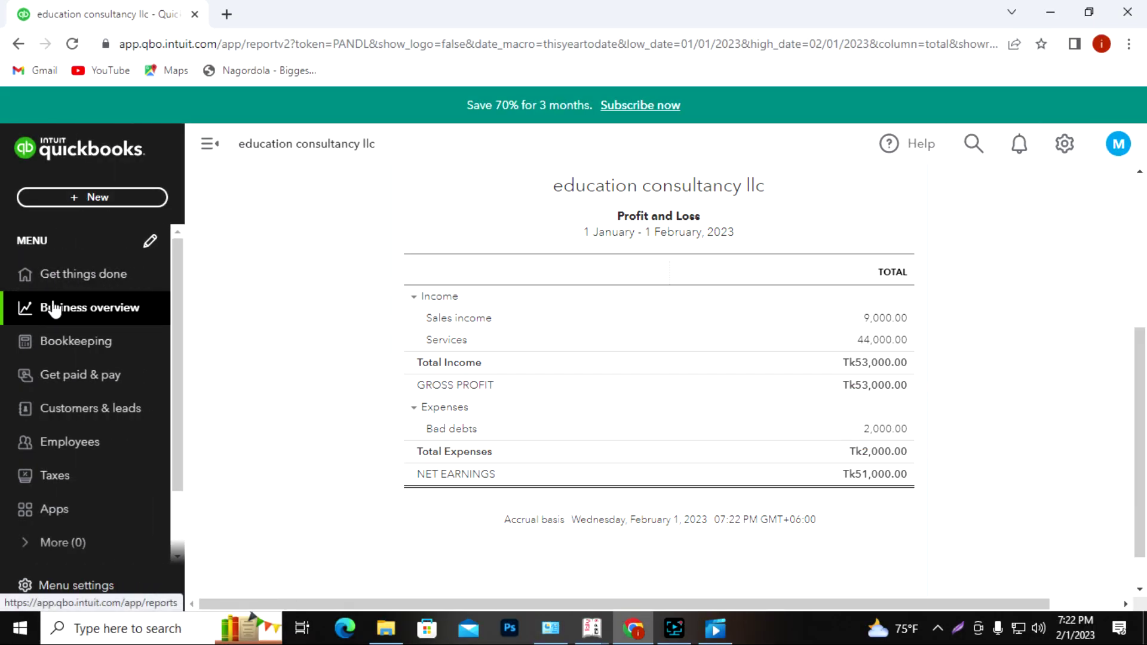
pyautogui.click(54, 309)
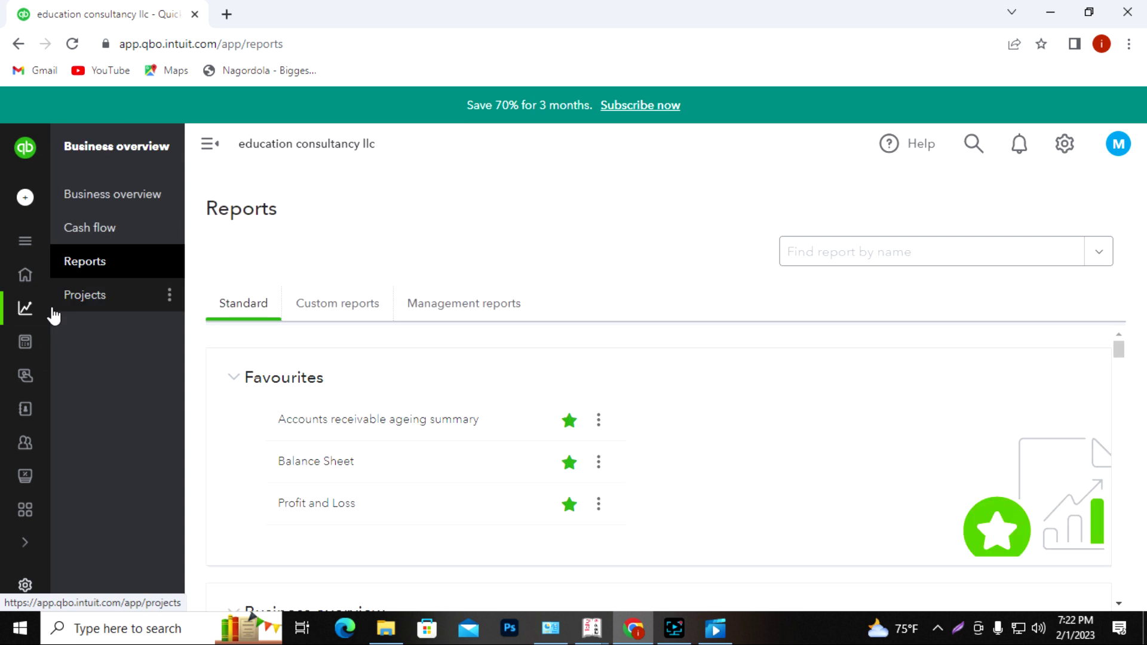
pyautogui.moveTo(42, 394)
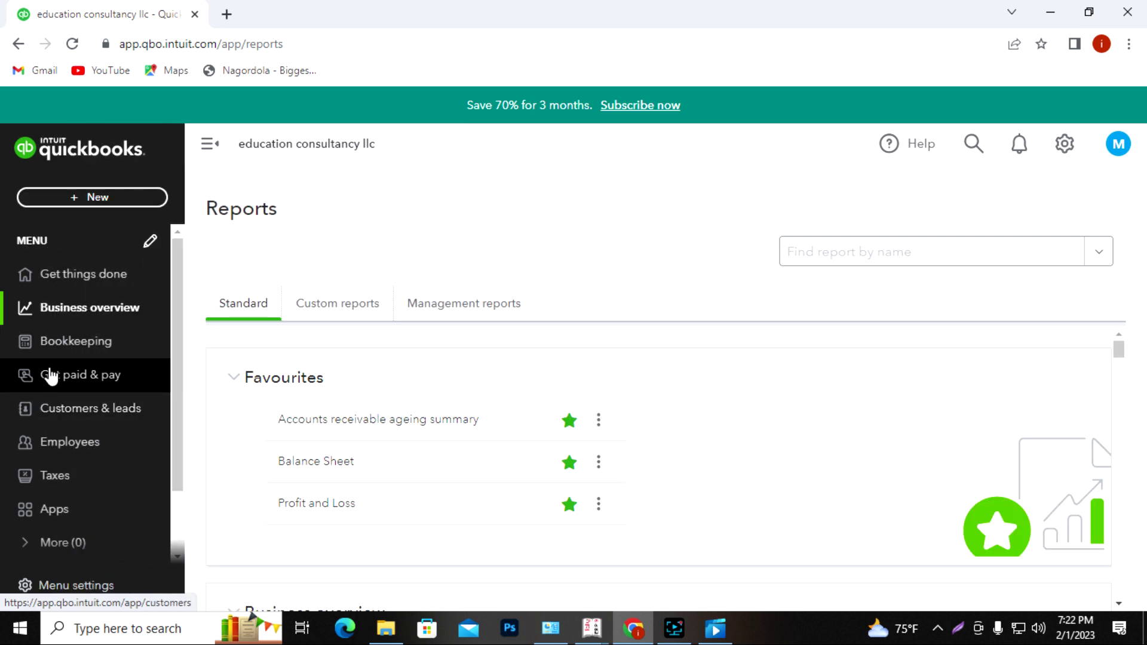
pyautogui.click(53, 377)
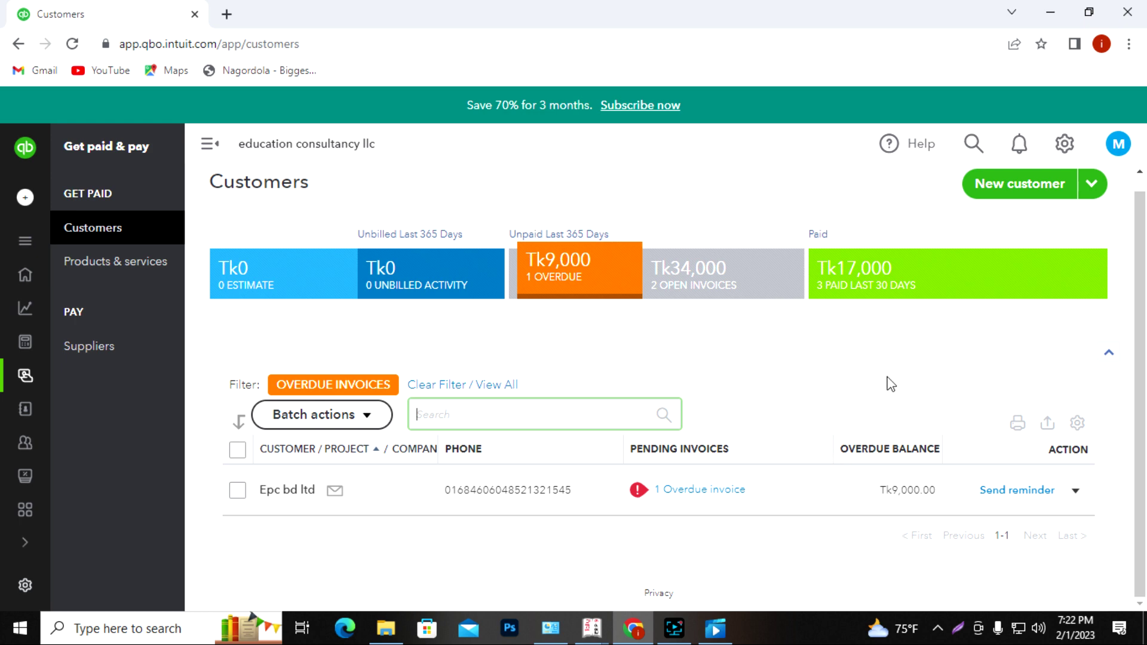
# Create a new credit note for customer Epc bd ltd and set its credit note number to CN02.
pyautogui.click(42, 200)
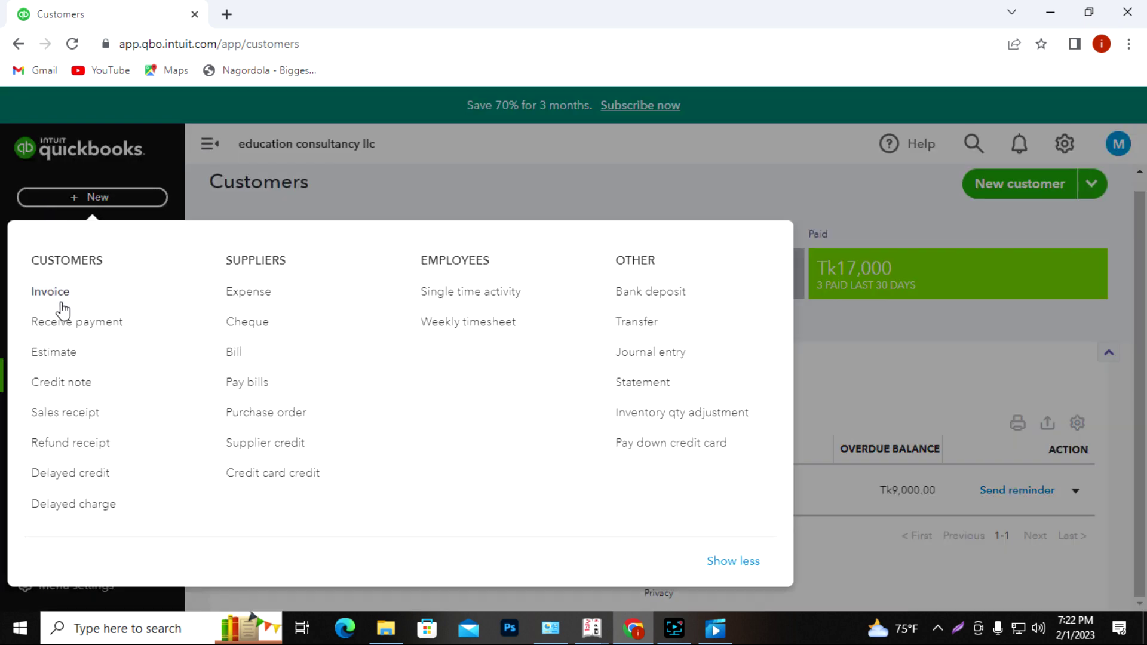
pyautogui.click(52, 386)
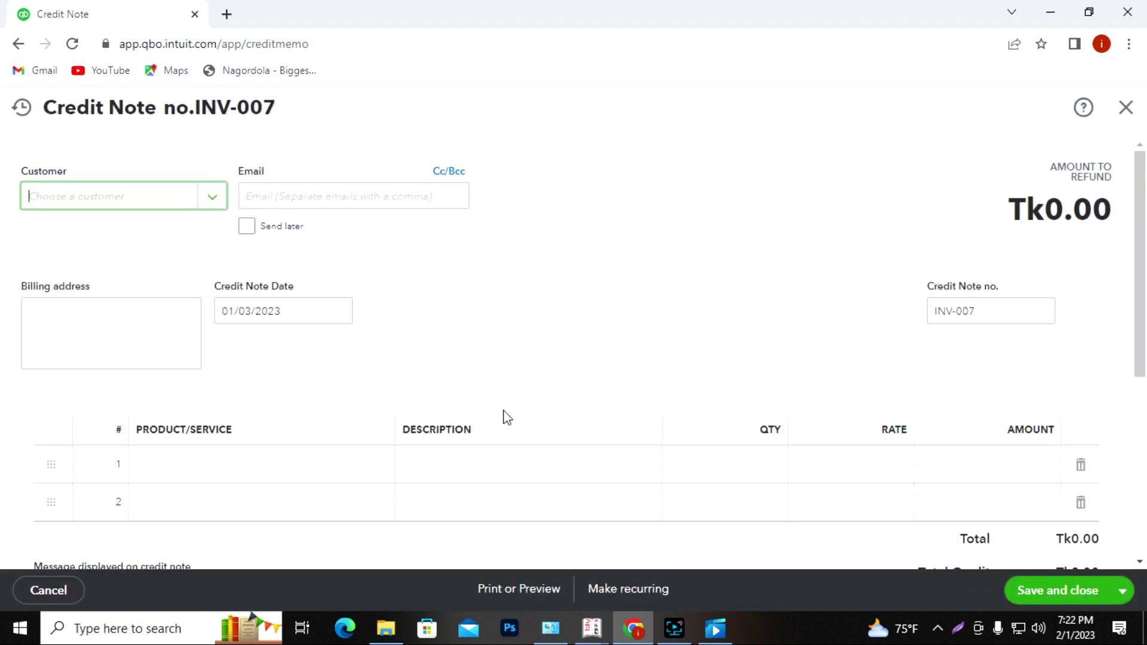
pyautogui.click(213, 204)
pyautogui.click(76, 269)
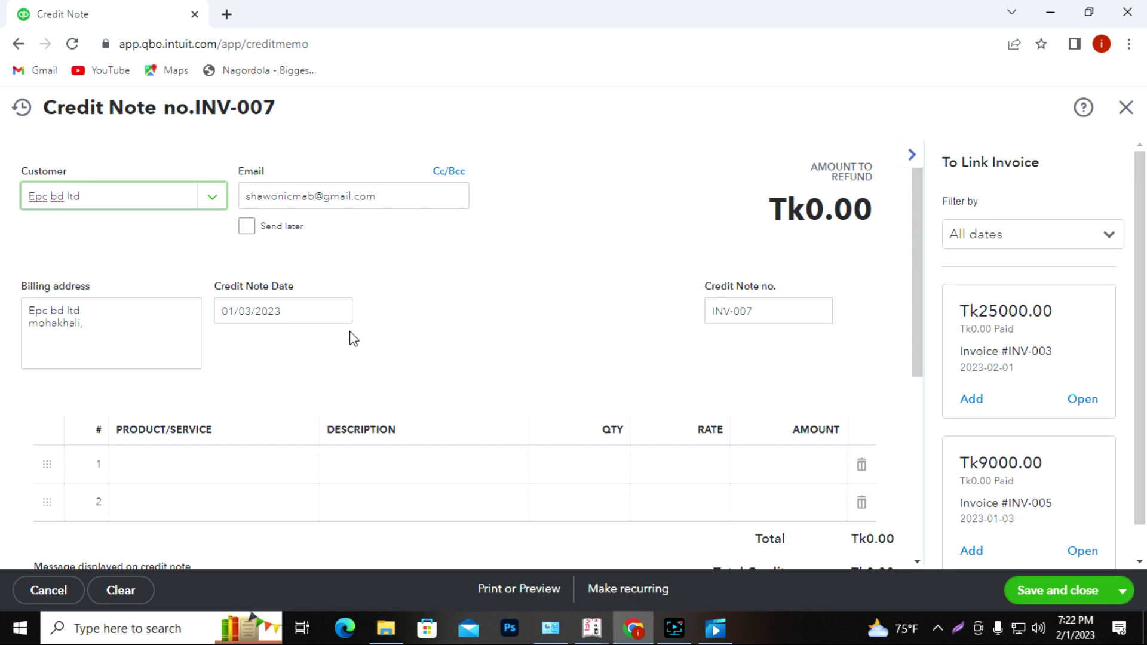
pyautogui.scroll(-1, 351, 335)
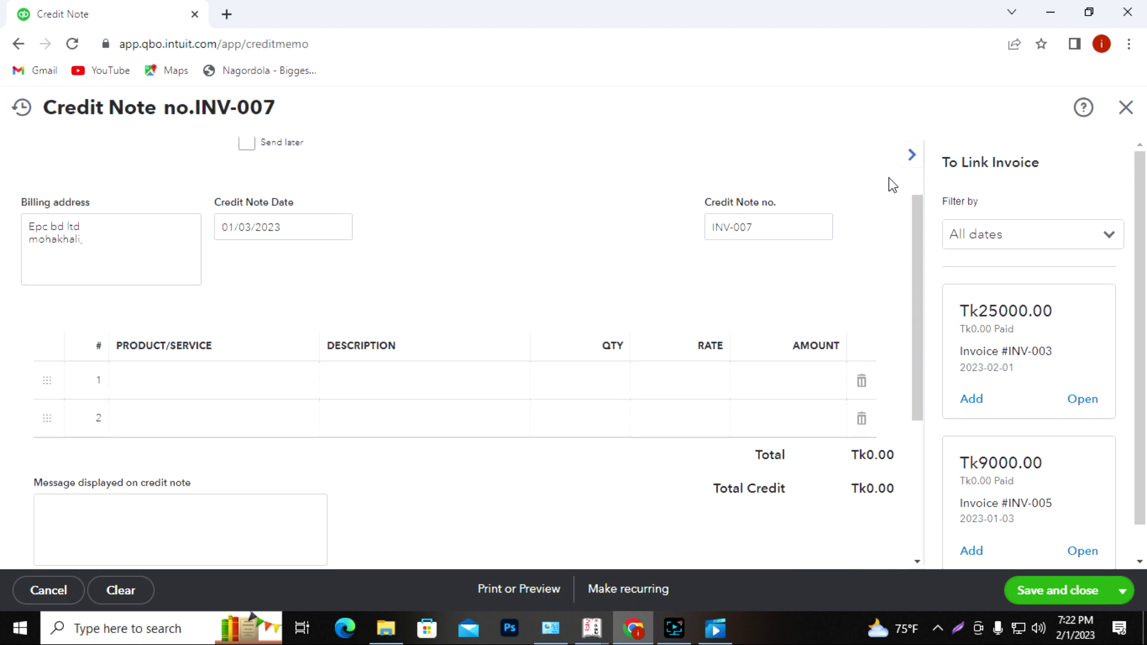
pyautogui.click(911, 156)
pyautogui.click(984, 229)
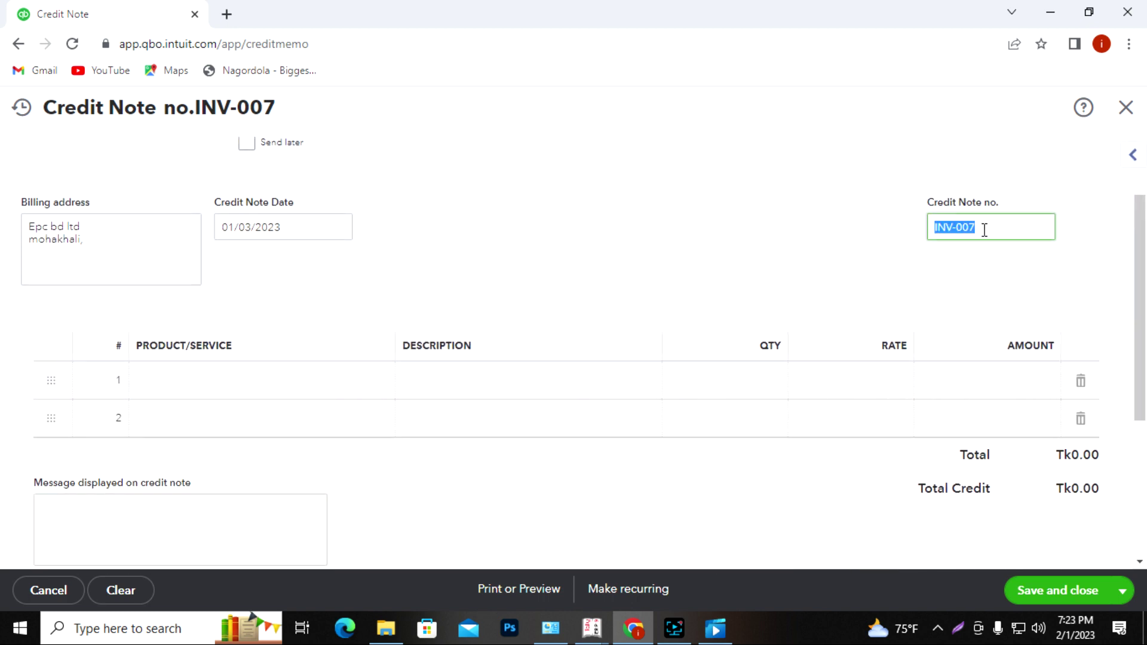
pyautogui.write('CN02')
# Add the Bad debts item to the credit note at a rate of 9,000, and save and close it.
pyautogui.click(320, 380)
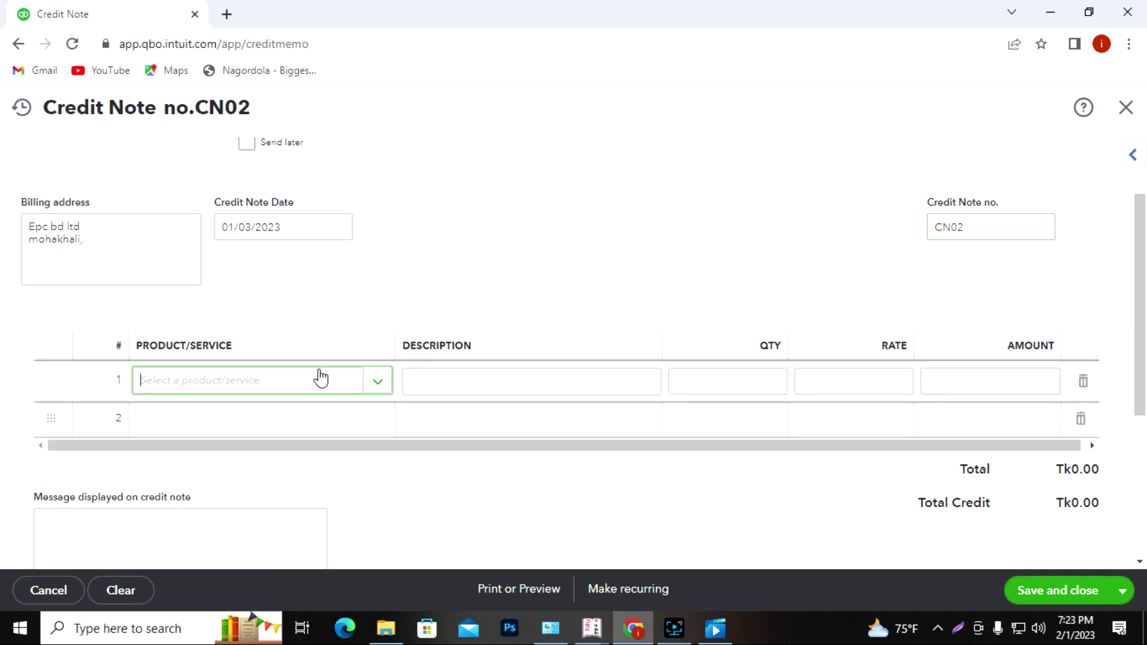
pyautogui.click(378, 389)
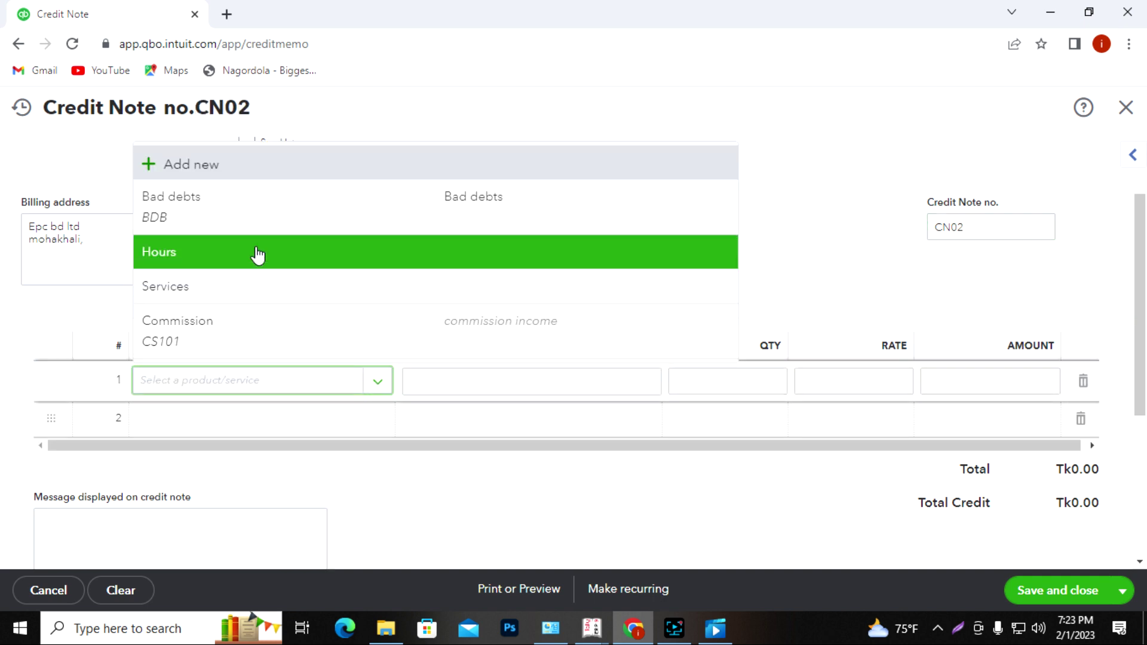
pyautogui.click(235, 220)
pyautogui.click(862, 386)
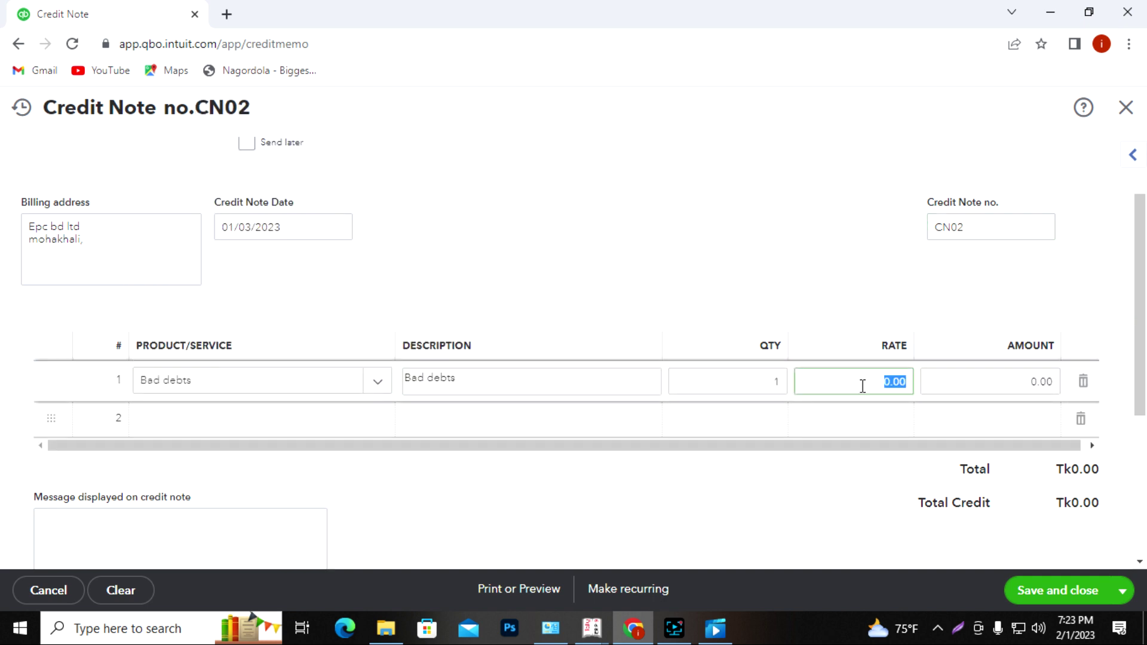
pyautogui.write('9000')
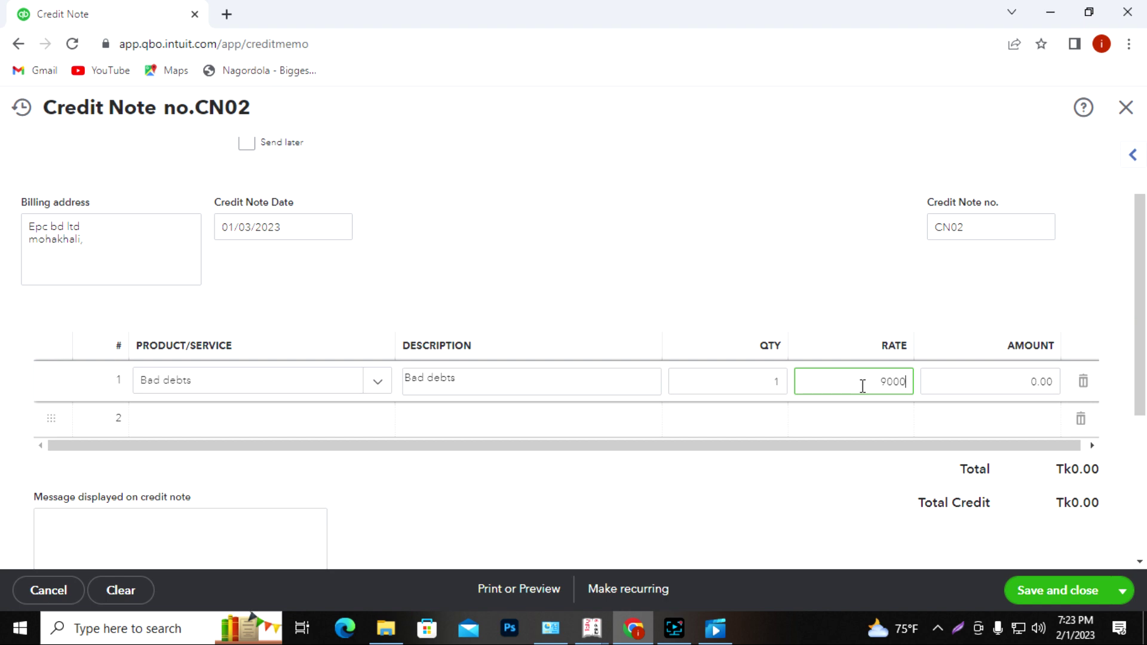
pyautogui.click(738, 485)
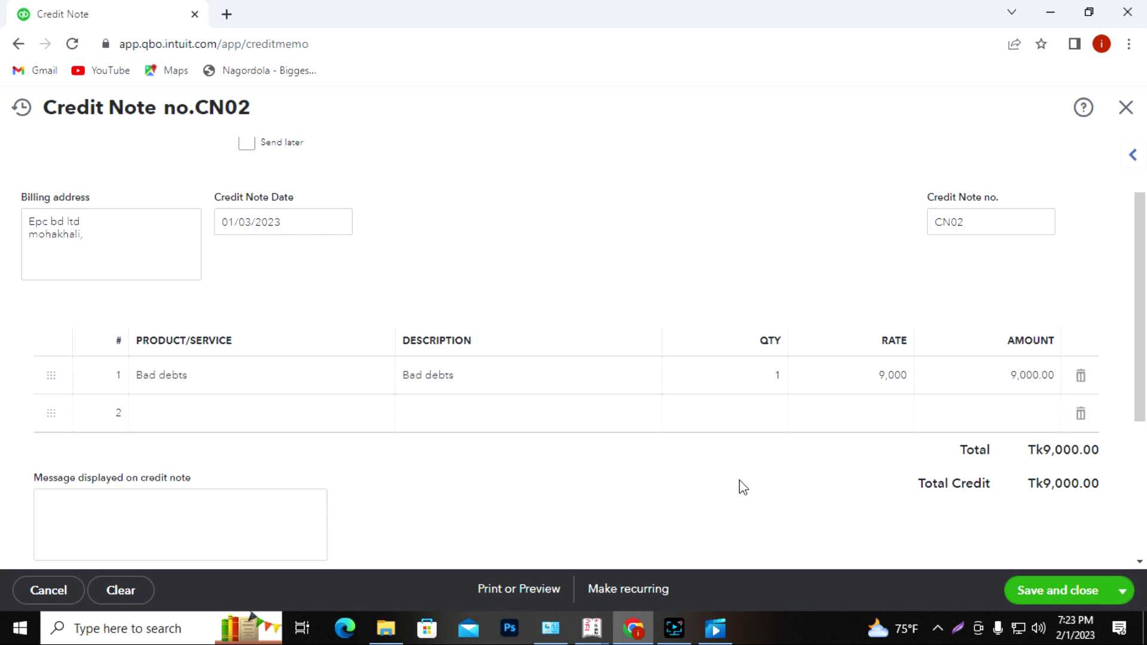
pyautogui.scroll(-3, 740, 486)
pyautogui.scroll(3, 776, 508)
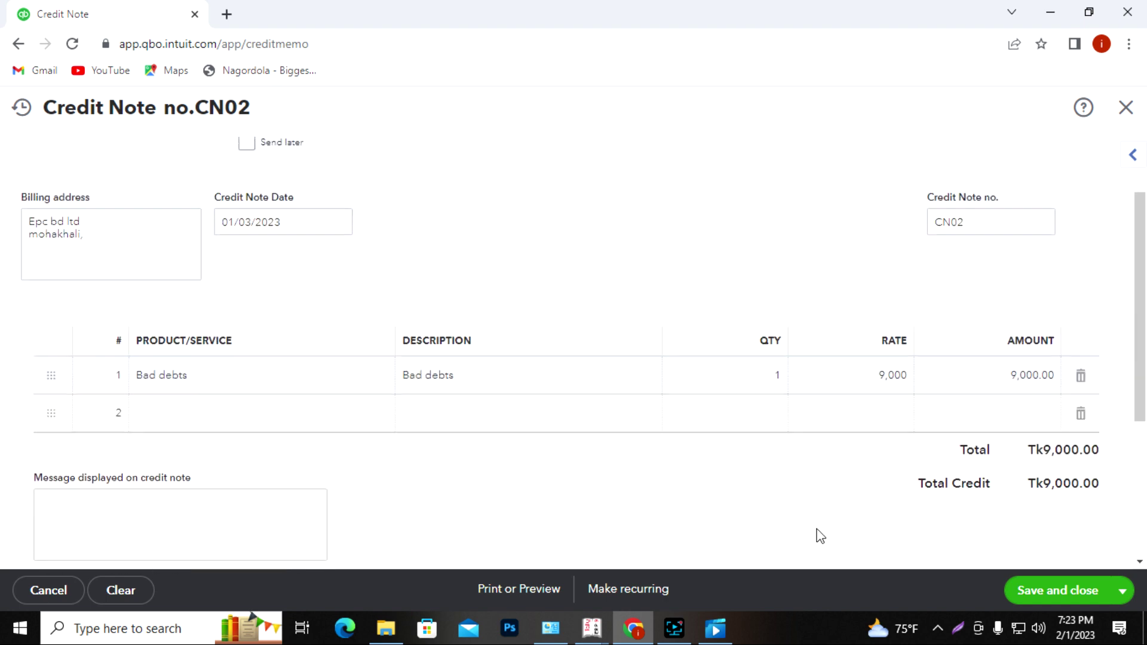
pyautogui.click(1060, 592)
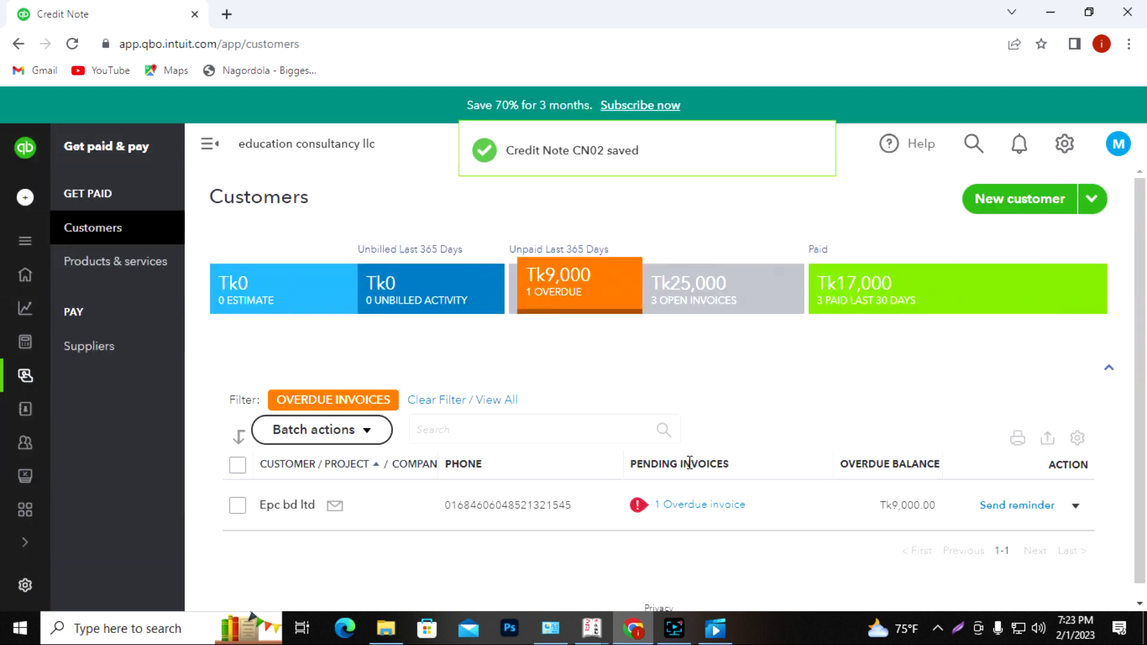
# Return to the customer list, clear the overdue invoices filter, and open the receive payment form for Epc bd ltd.
pyautogui.click(84, 266)
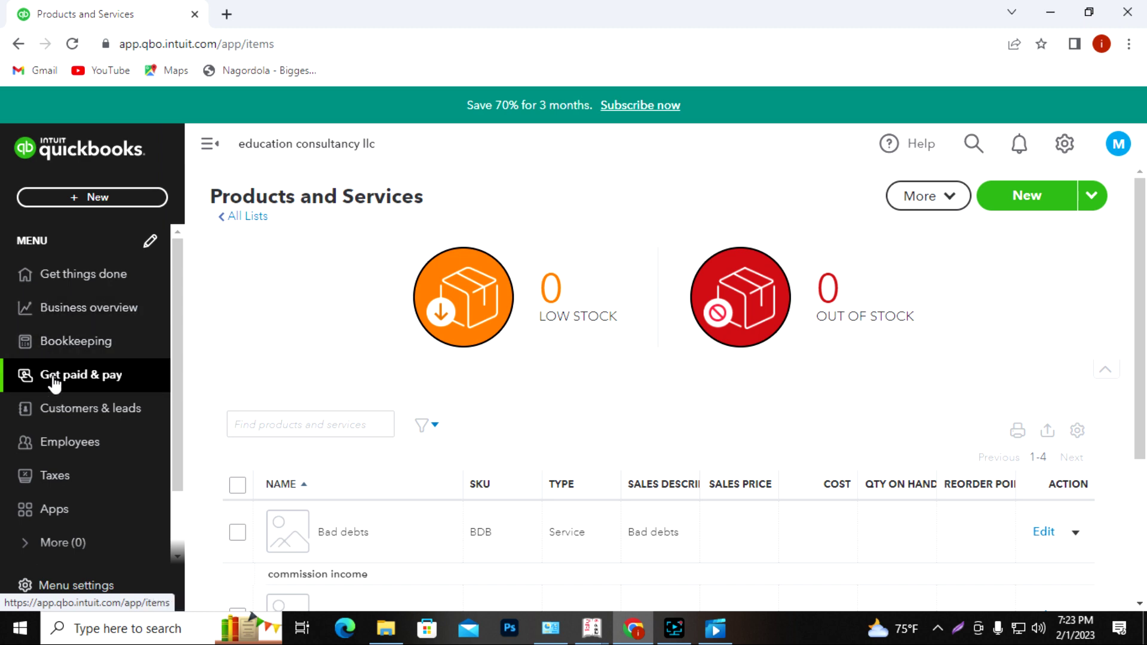
pyautogui.click(55, 377)
pyautogui.moveTo(24, 408)
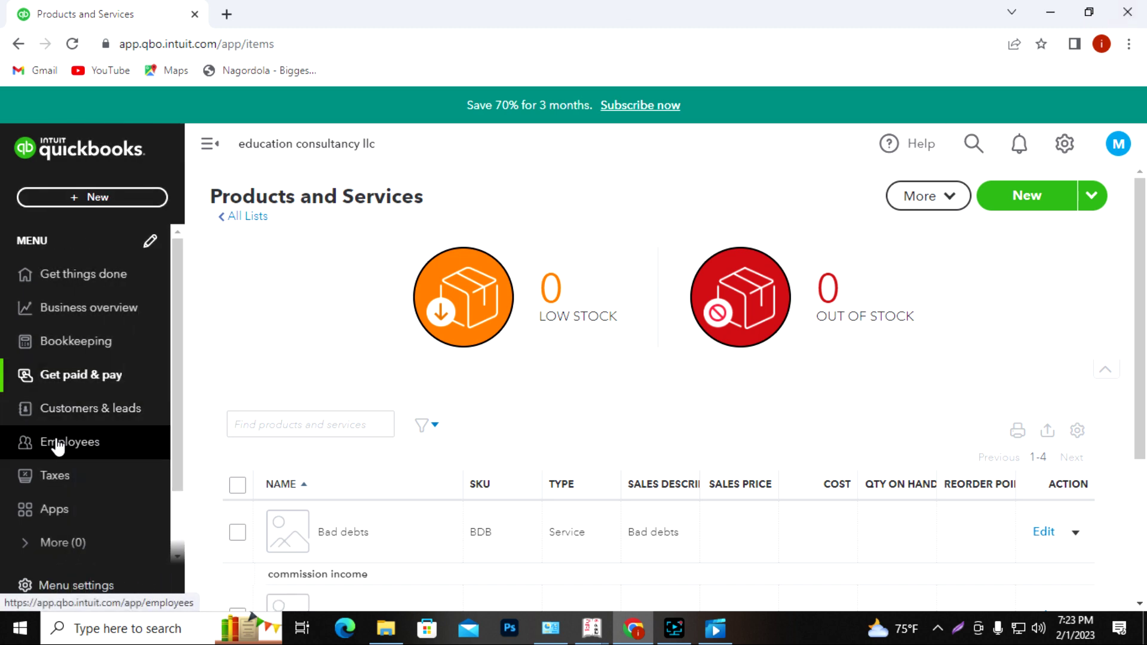
pyautogui.click(66, 411)
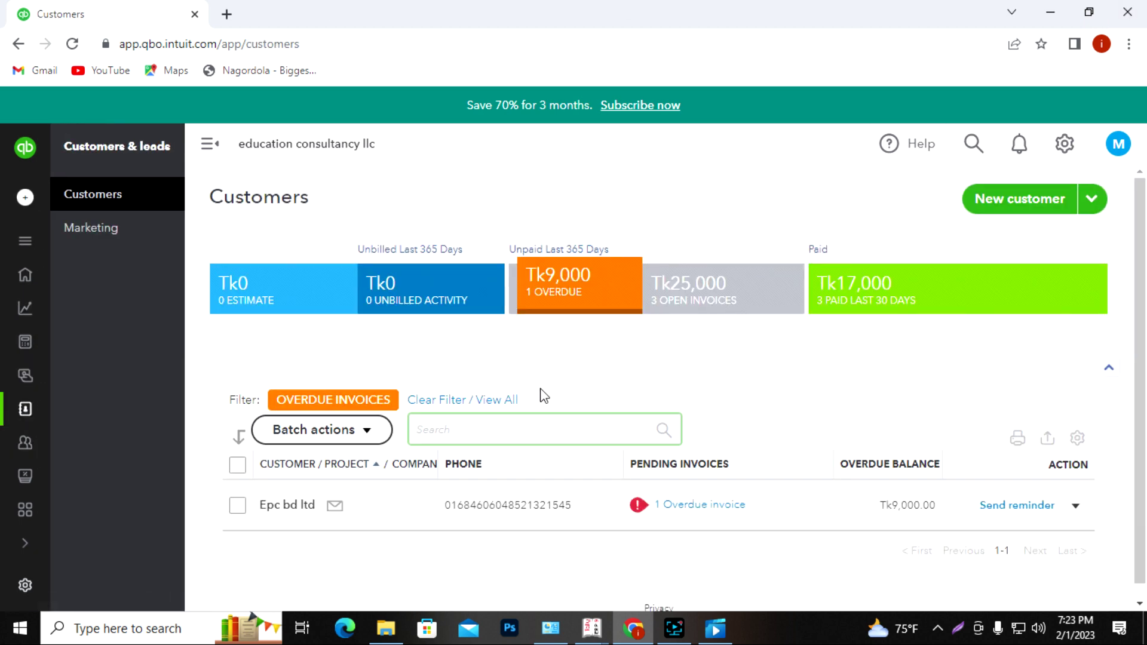
pyautogui.scroll(-1, 770, 430)
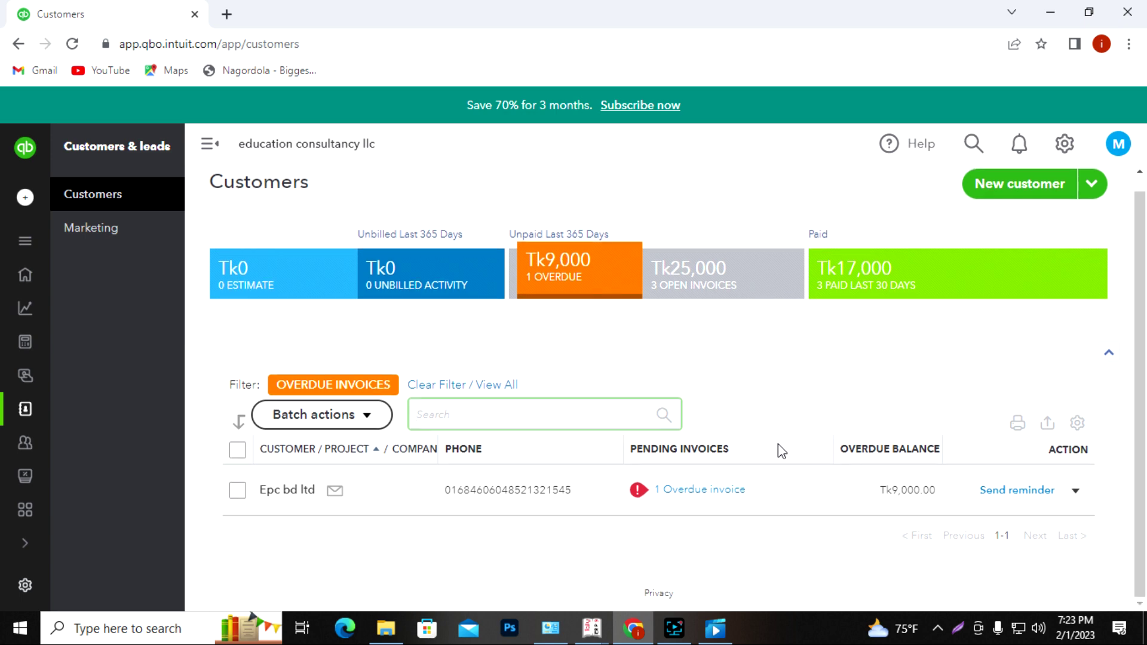
pyautogui.click(582, 276)
pyautogui.scroll(-2, 790, 419)
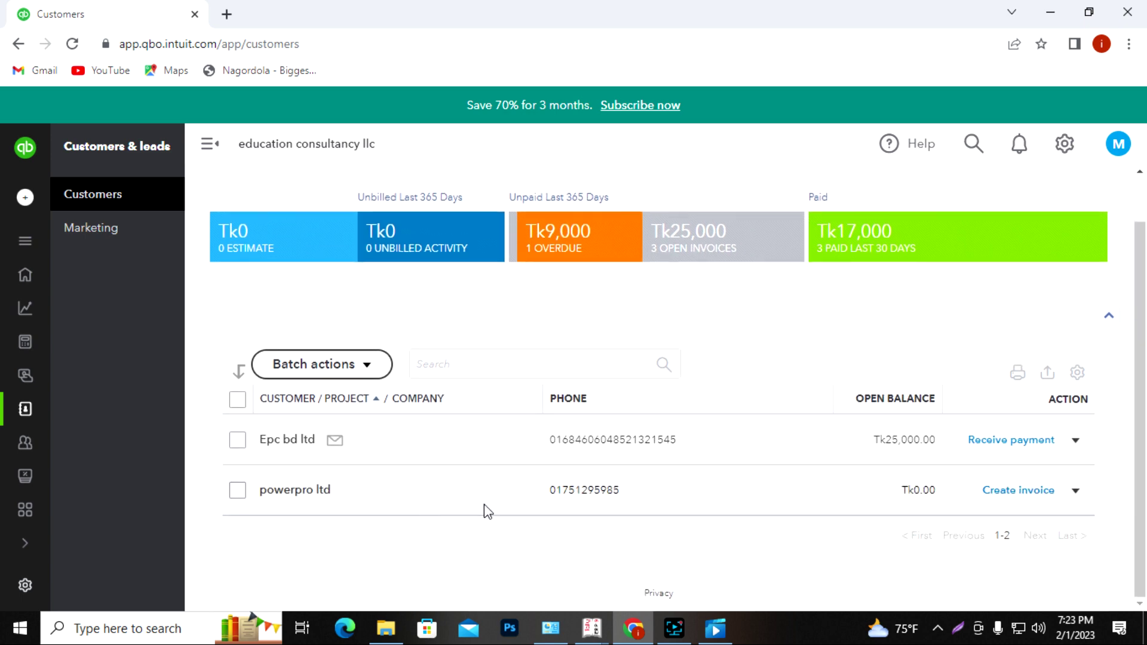
pyautogui.click(1003, 444)
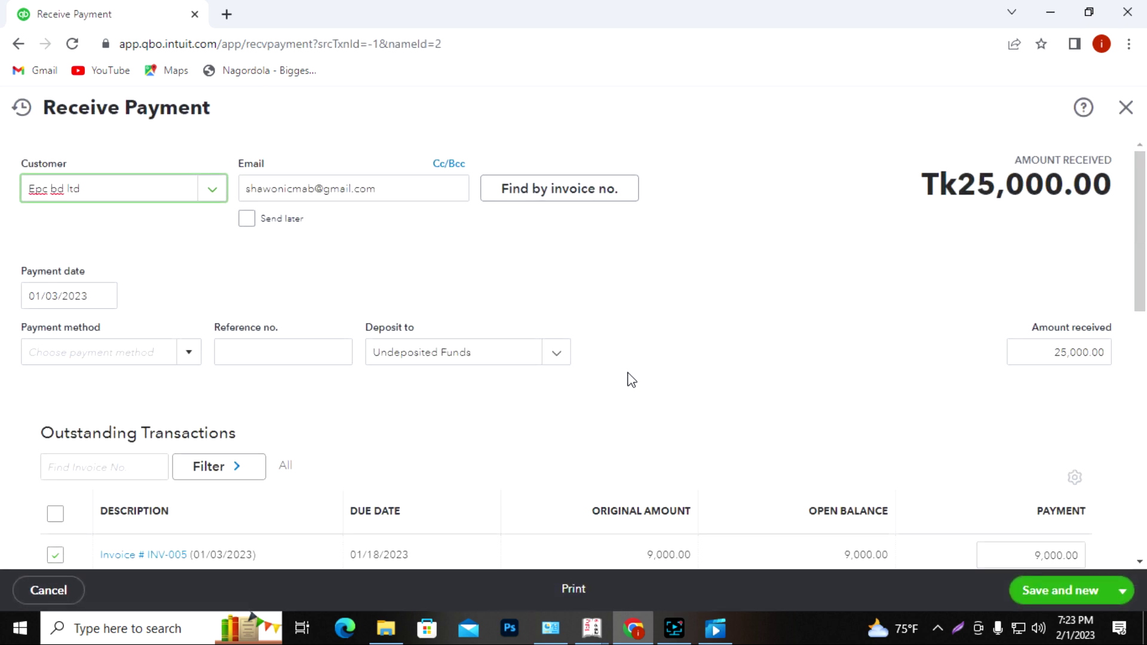
# Deselect invoice INV-003 so credit note CN02 applies only to invoice INV-005, and save and close the payment.
pyautogui.scroll(-5, 631, 380)
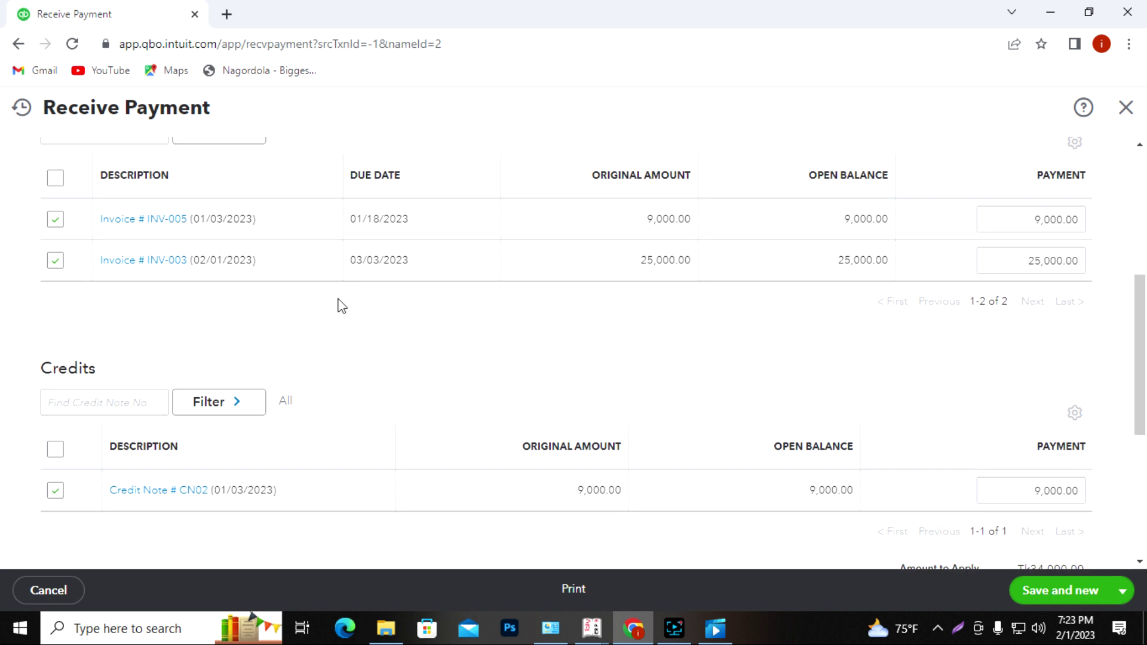
pyautogui.scroll(1, 350, 266)
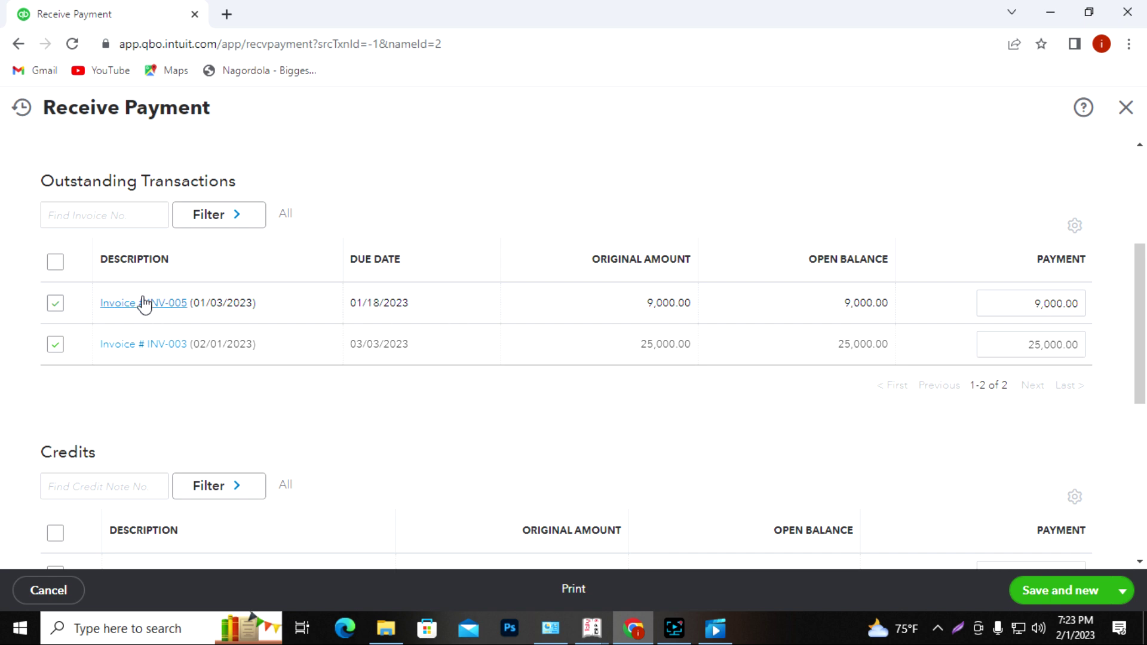
pyautogui.click(56, 347)
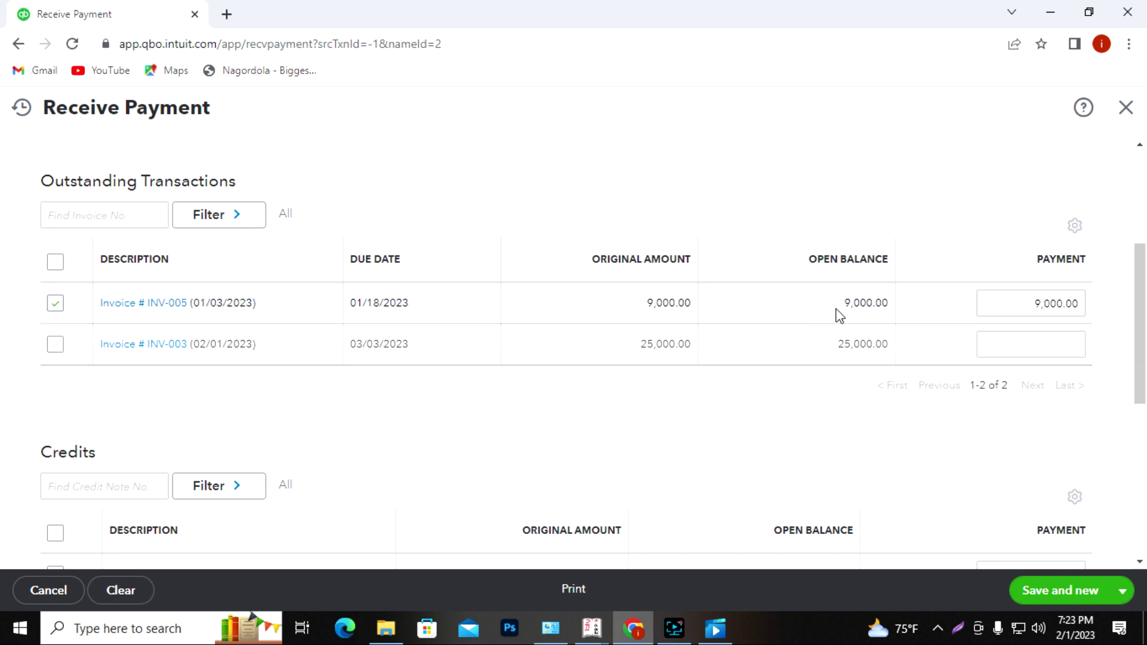
pyautogui.scroll(-4, 776, 334)
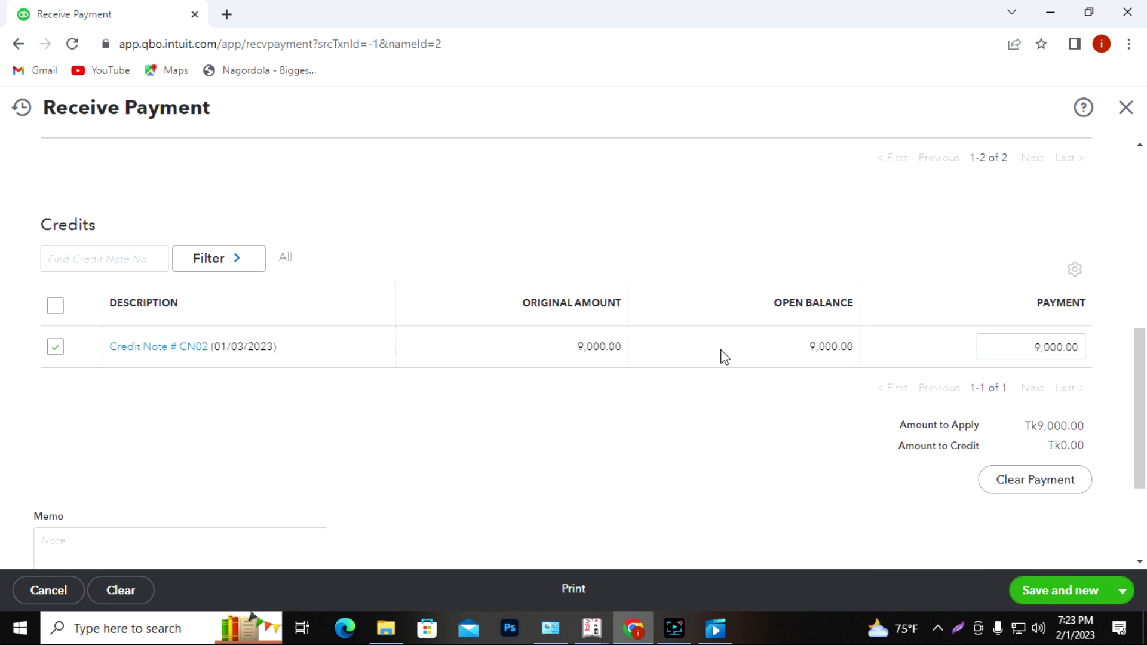
pyautogui.scroll(7, 233, 353)
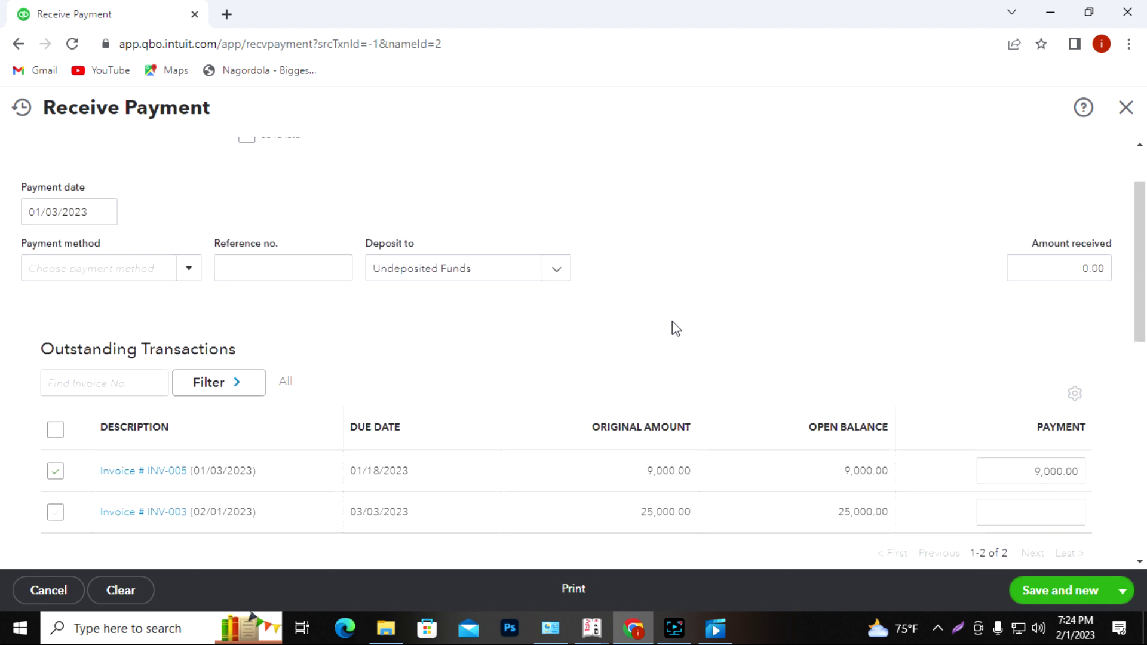
pyautogui.scroll(2, 674, 325)
pyautogui.scroll(2, 673, 328)
pyautogui.scroll(-10, 1070, 376)
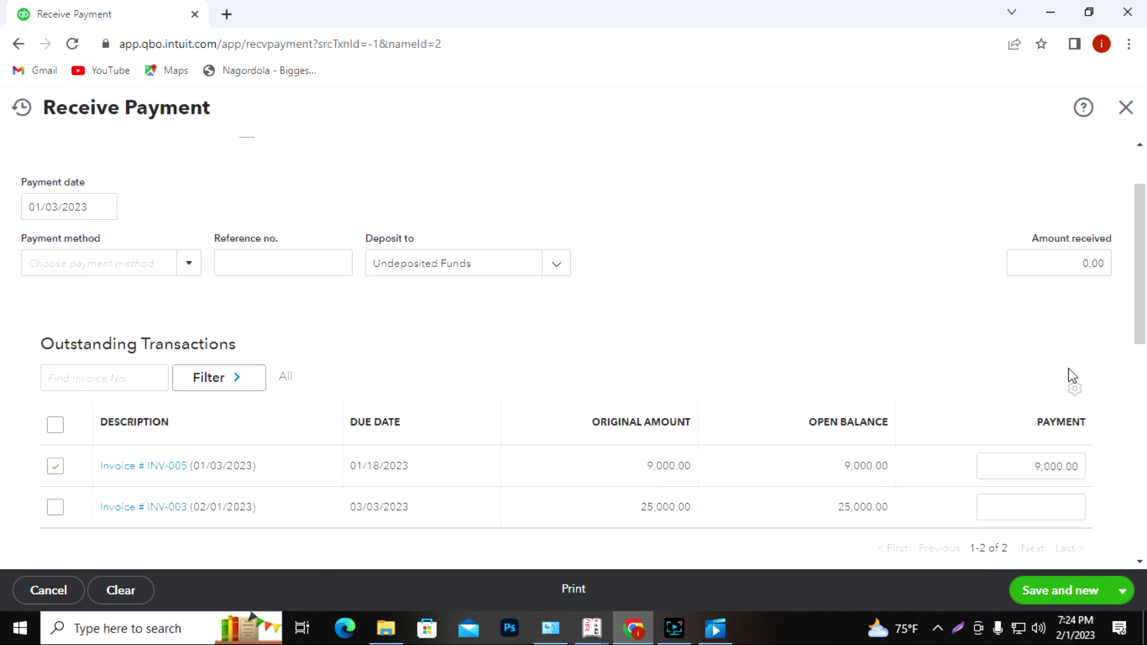
pyautogui.click(1120, 593)
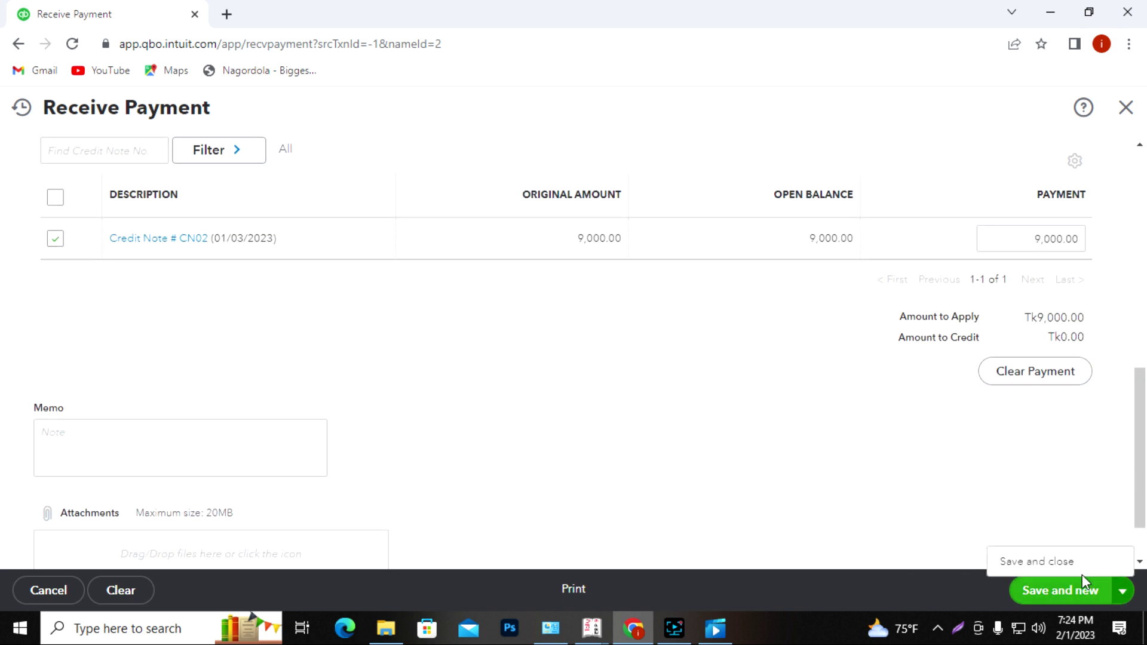
pyautogui.click(1062, 566)
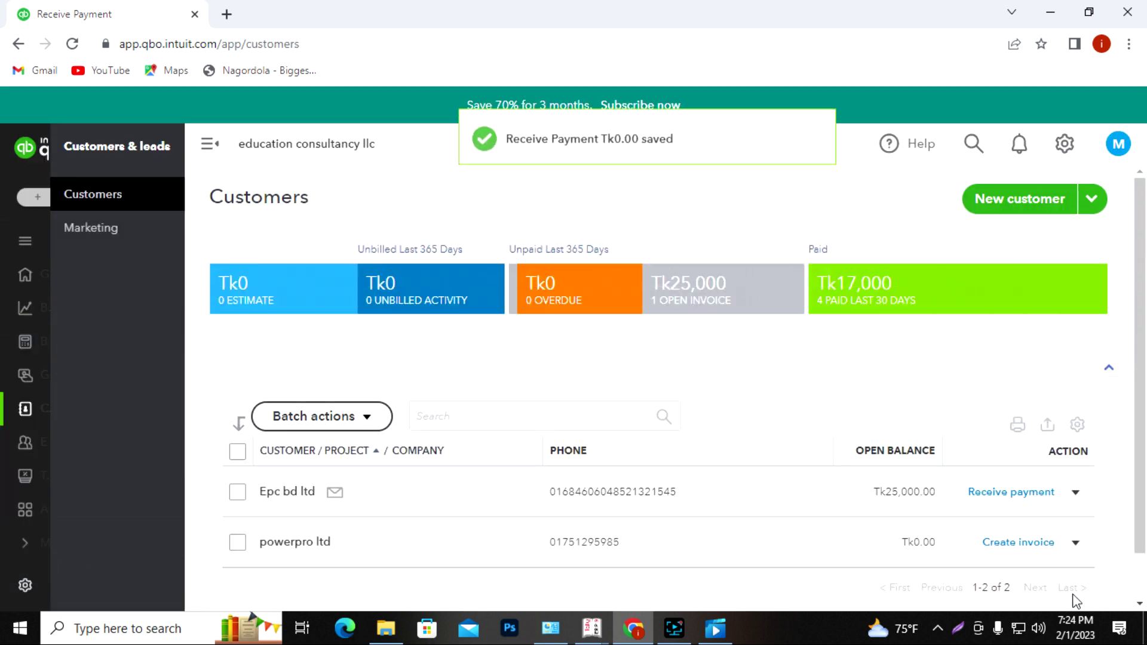
# Check the updated customer balances, and open the Profit and Loss report.
pyautogui.scroll(-1, 827, 423)
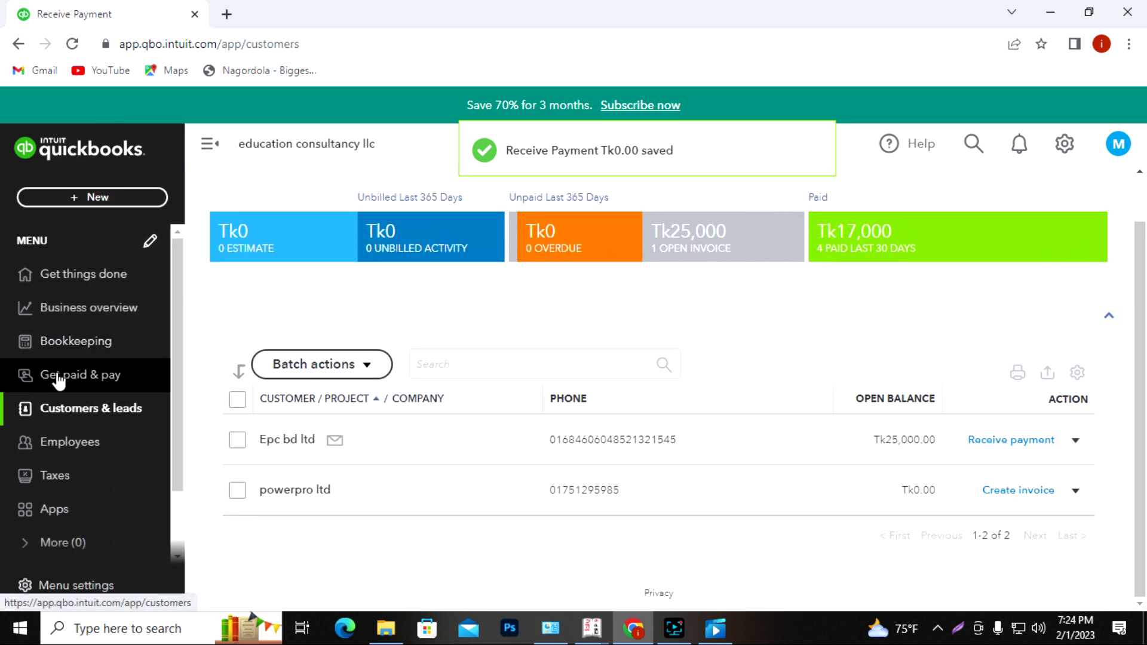
pyautogui.click(522, 365)
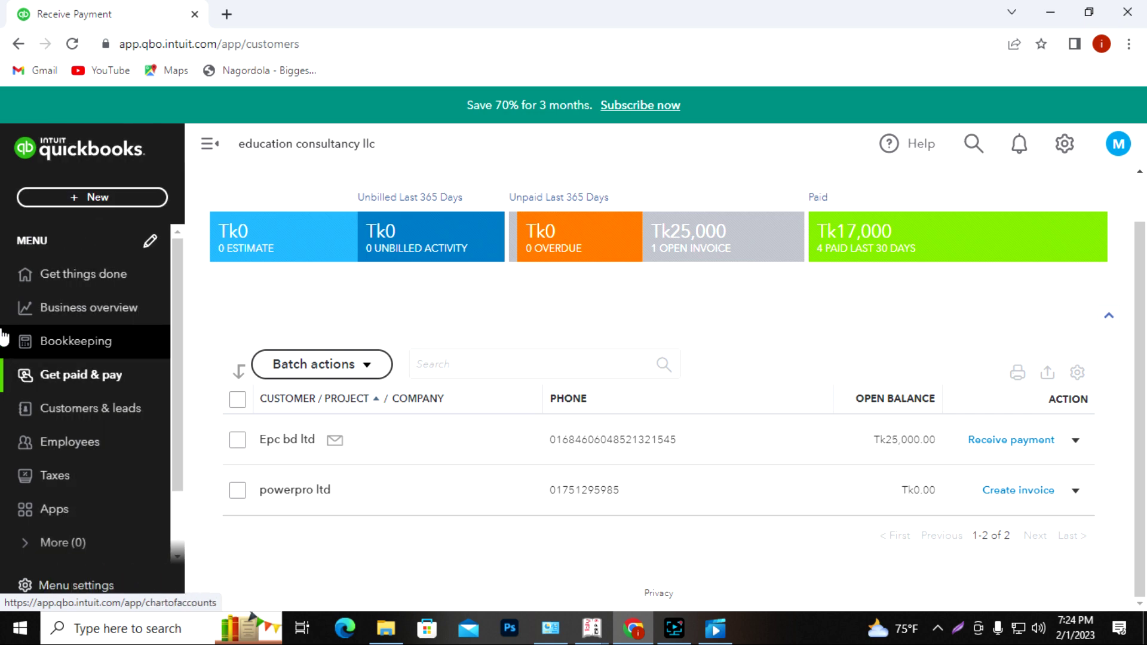
pyautogui.click(62, 314)
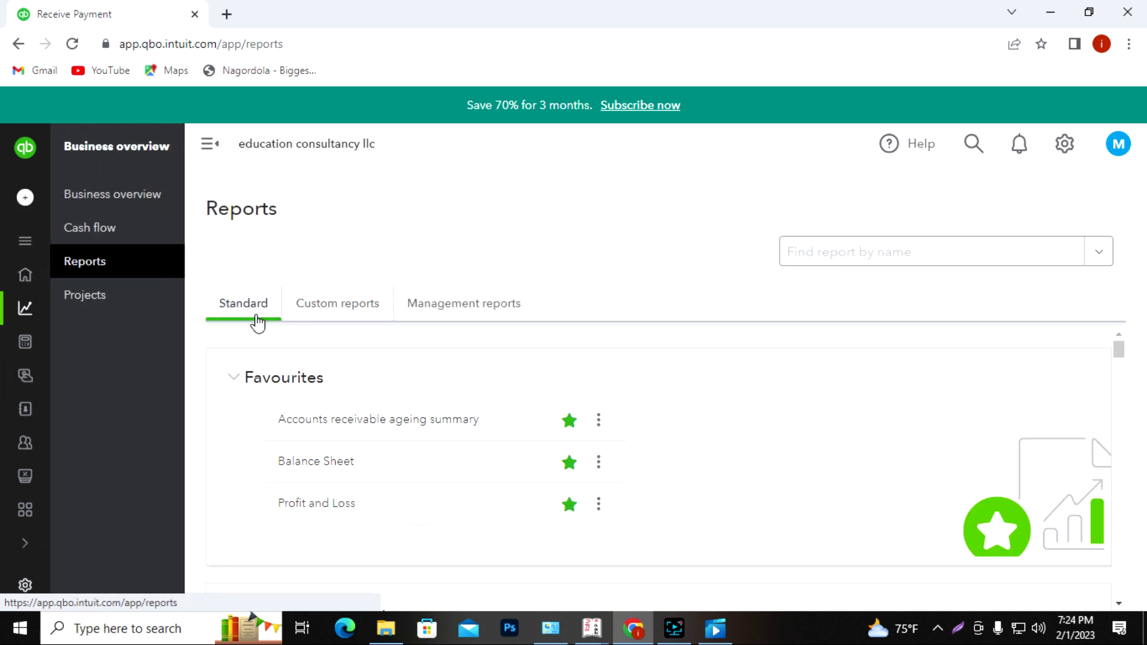
pyautogui.click(311, 513)
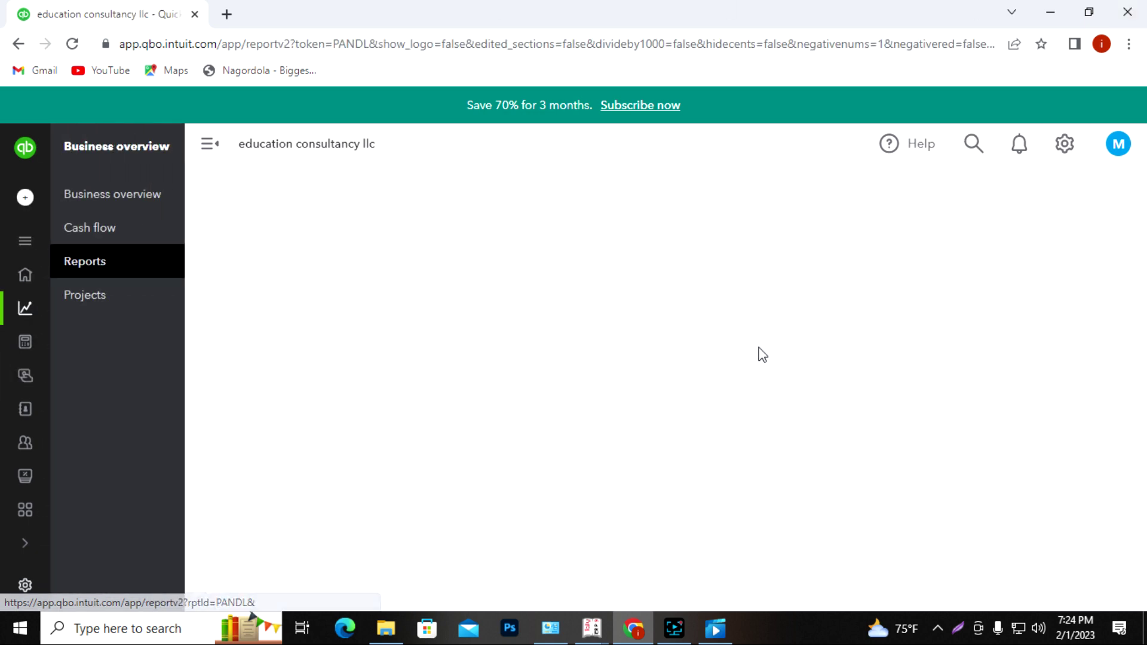
# Examine the Bad debts expense in the Profit and Loss report, marking its amount with a temporary pen stroke on a screen capture.
pyautogui.scroll(-2, 720, 442)
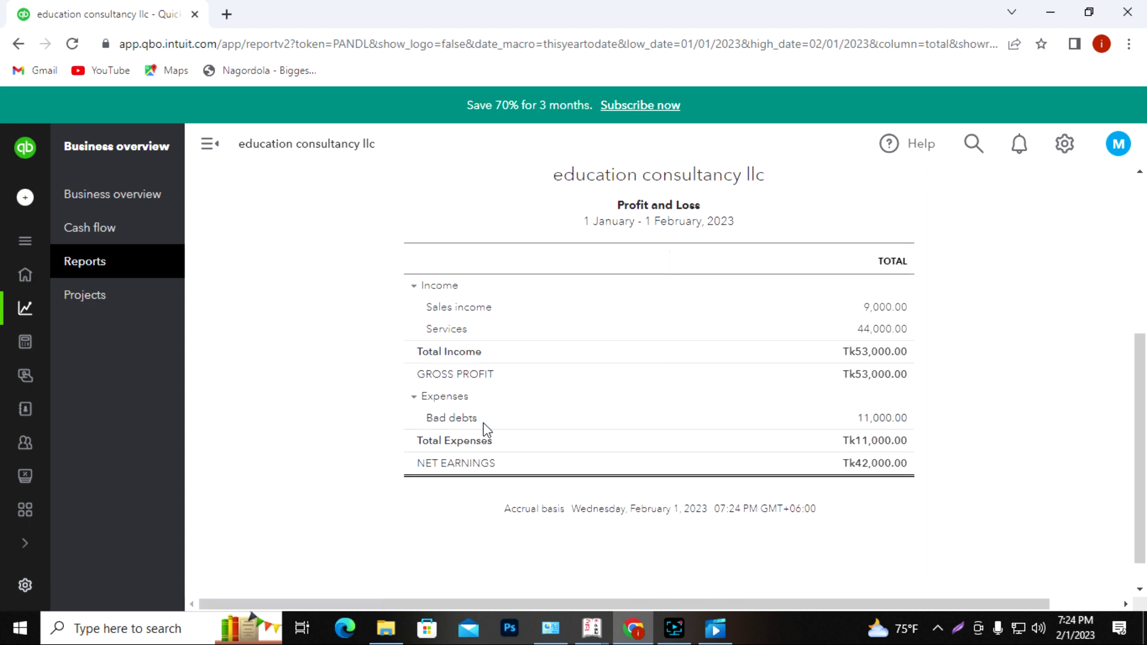
pyautogui.press('Print')
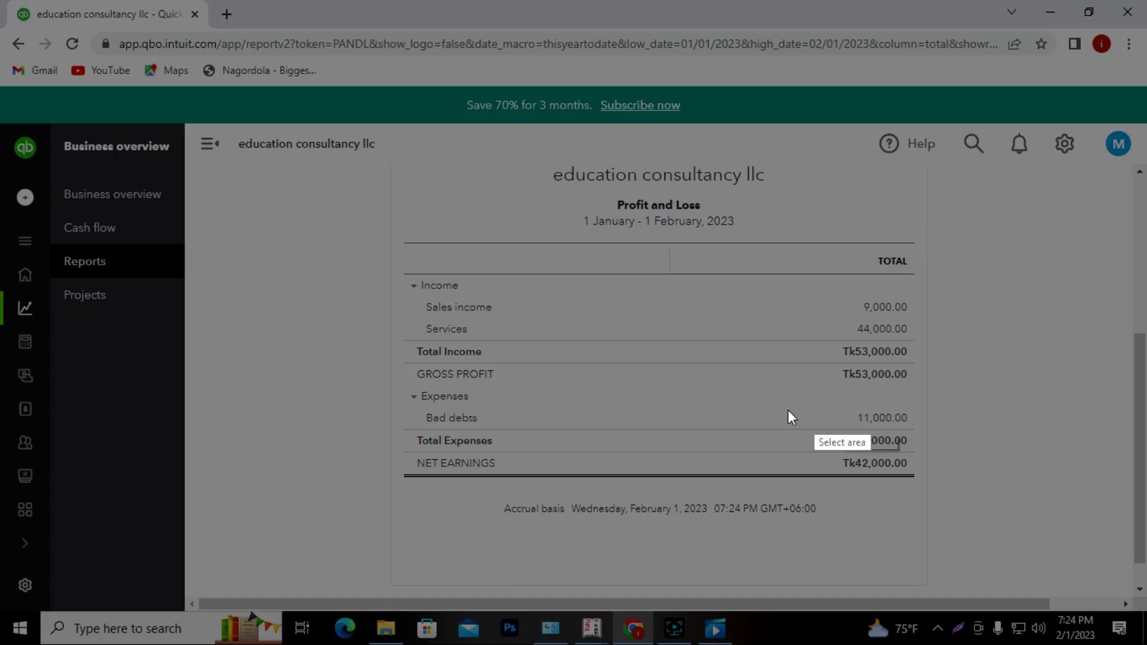
pyautogui.moveTo(308, 369); pyautogui.dragTo(1014, 431)
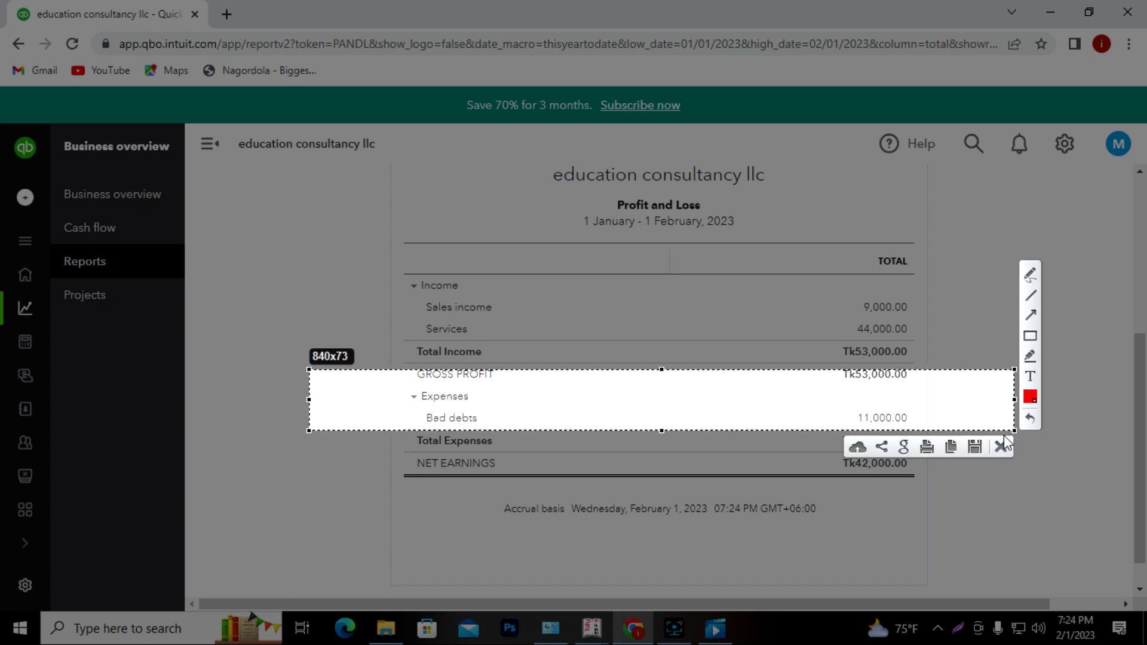
pyautogui.click(1031, 274)
pyautogui.moveTo(793, 406)
pyautogui.mouseDown()
pyautogui.moveTo(813, 423)
pyautogui.moveTo(1014, 350)
pyautogui.mouseUp()
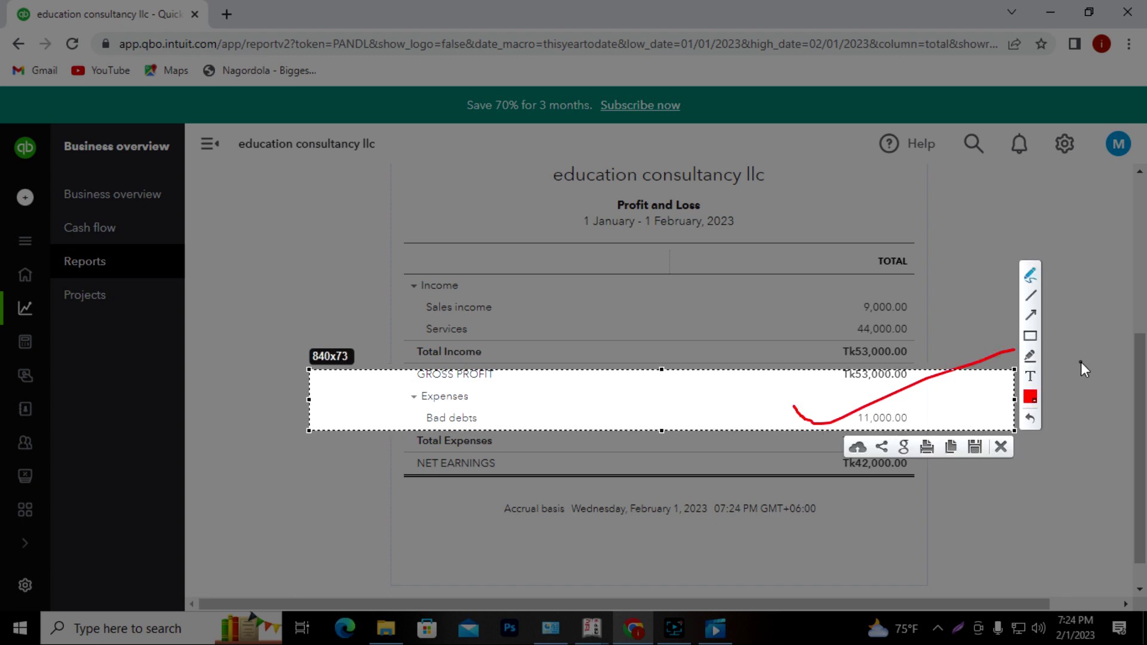
pyautogui.click(1001, 447)
pyautogui.moveTo(23, 402)
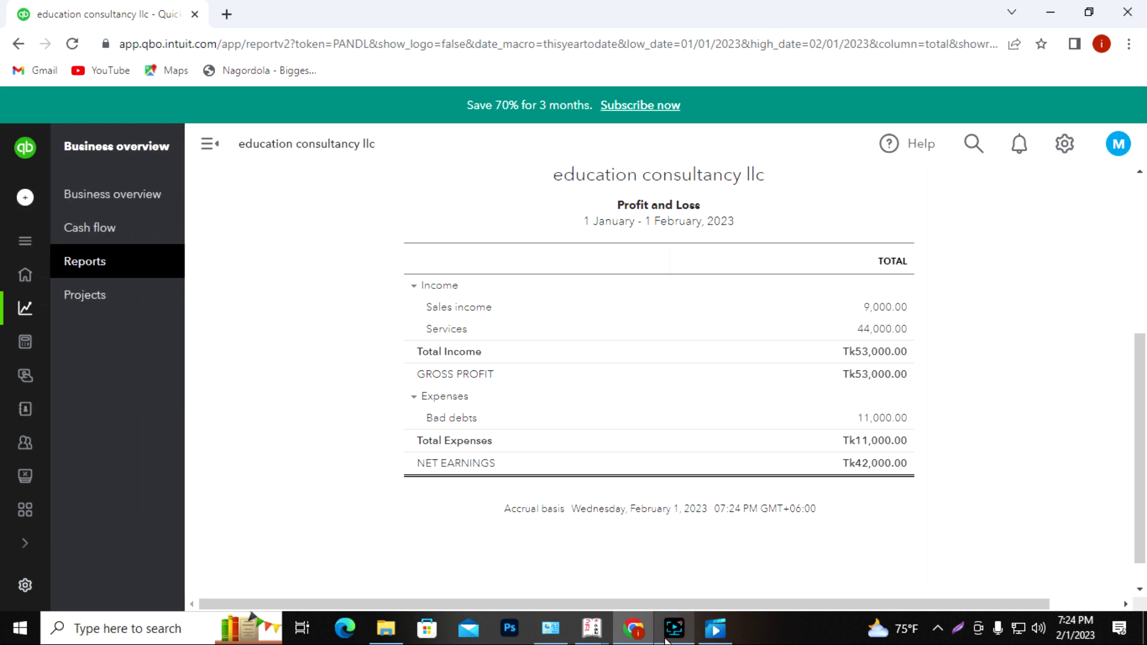
pyautogui.moveTo(668, 637)
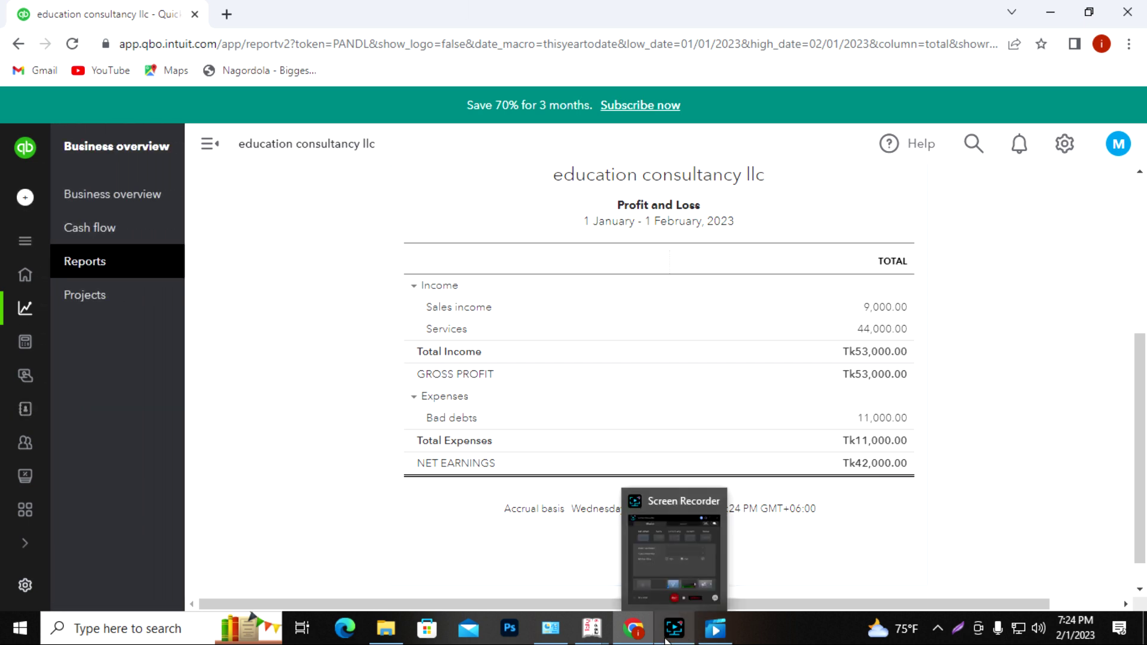